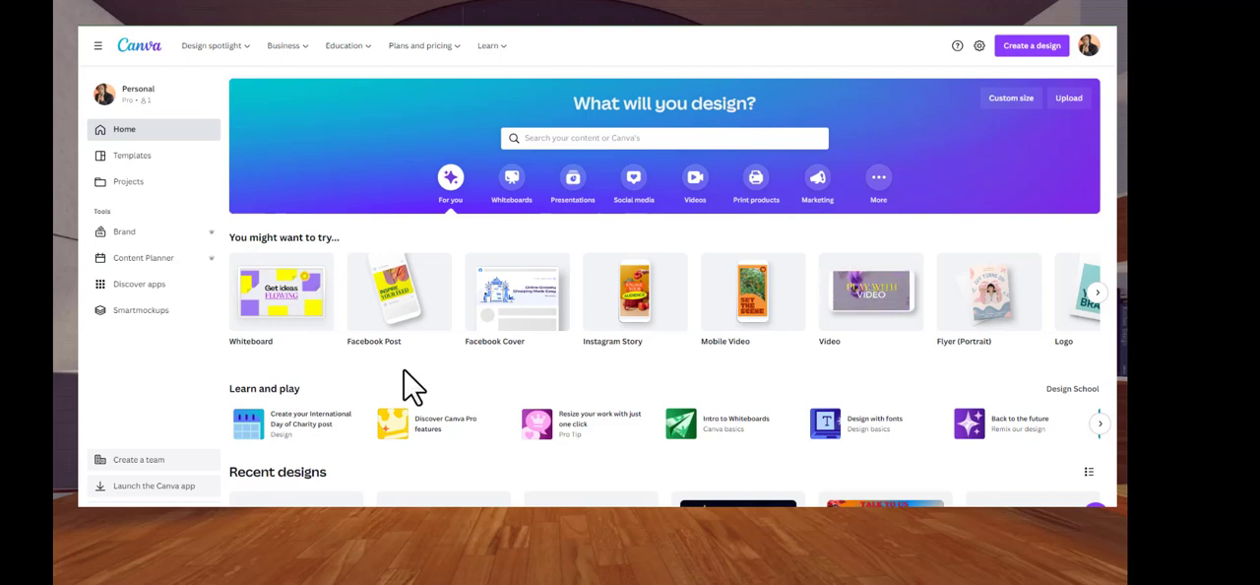
Create a blank Facebook Cover design and apply the dark Podcast Show microphone template to it
{"action": "mouse_move", "coordinate": [492, 332]}
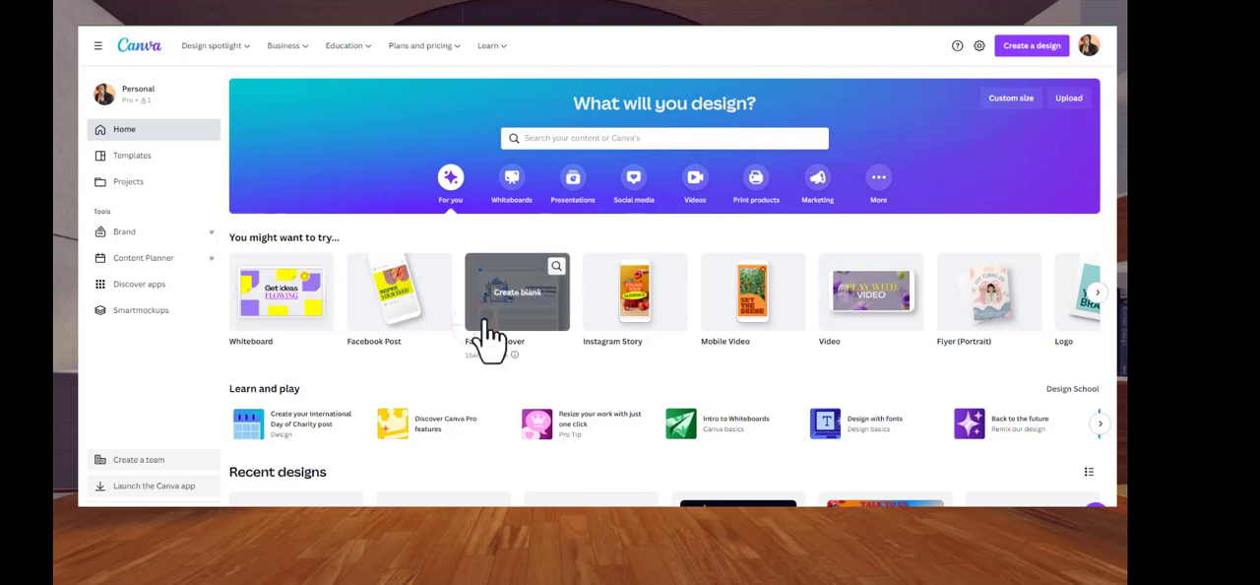
{"action": "left_click", "coordinate": [484, 320]}
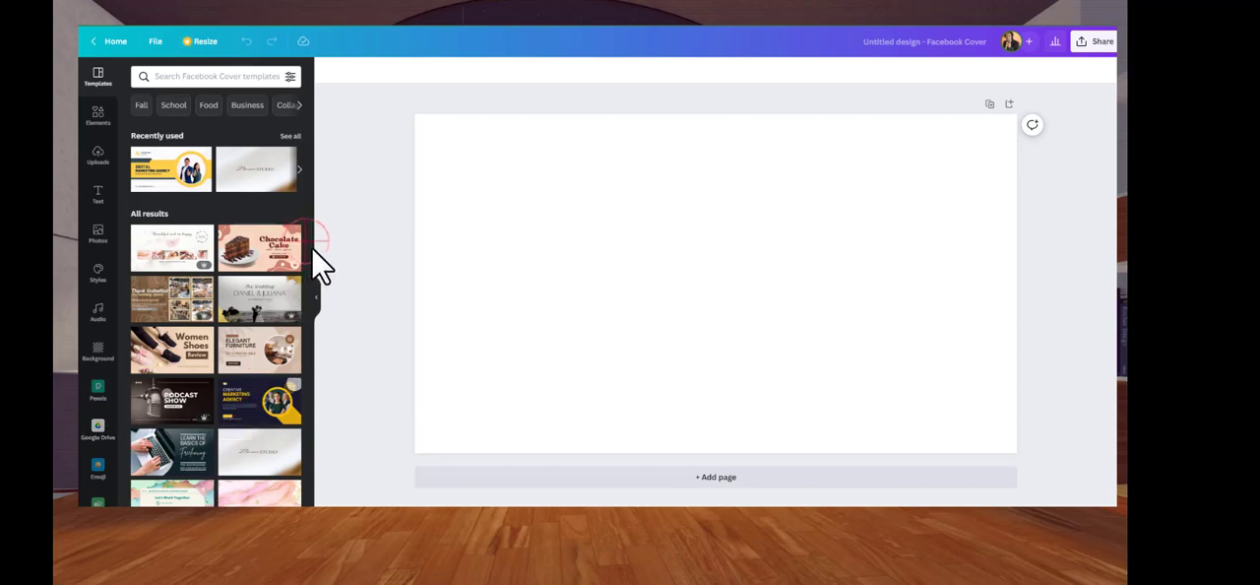
{"action": "scroll", "coordinate": [315, 267], "scroll_direction": "down", "scroll_amount": 1}
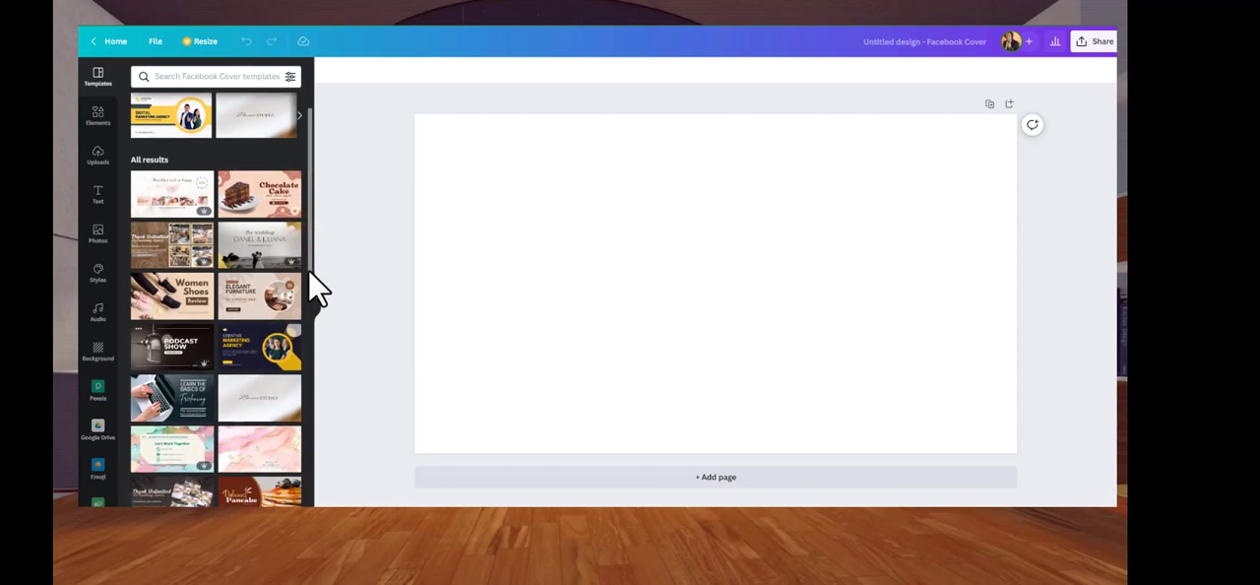
{"action": "left_click", "coordinate": [177, 360]}
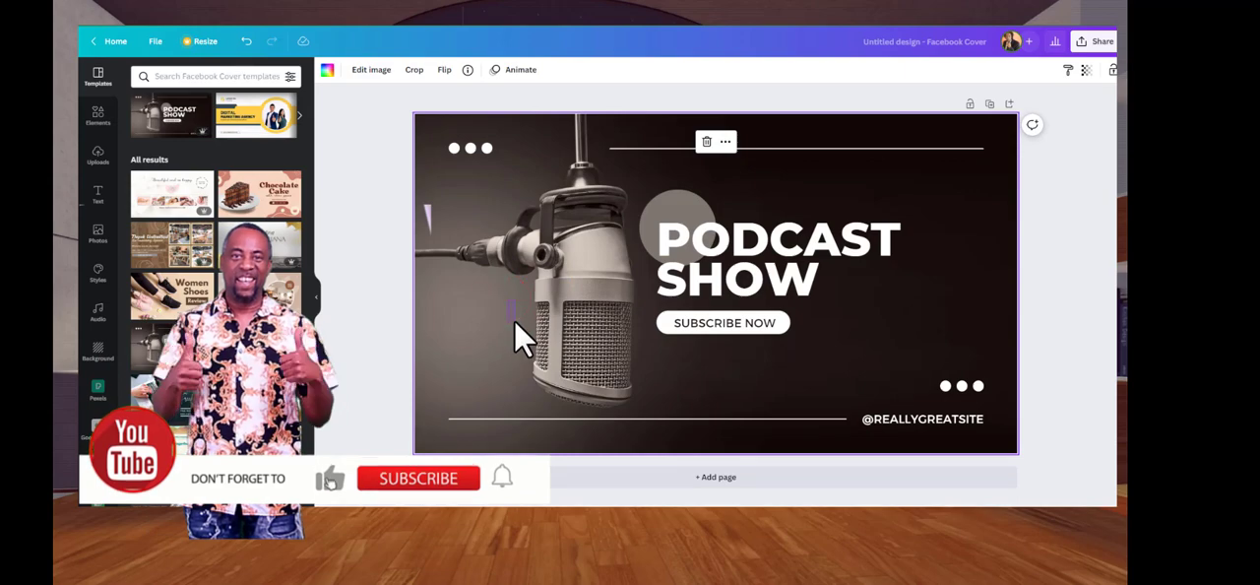
Delete the microphone background image from the Podcast Show cover
{"action": "left_click", "coordinate": [534, 281]}
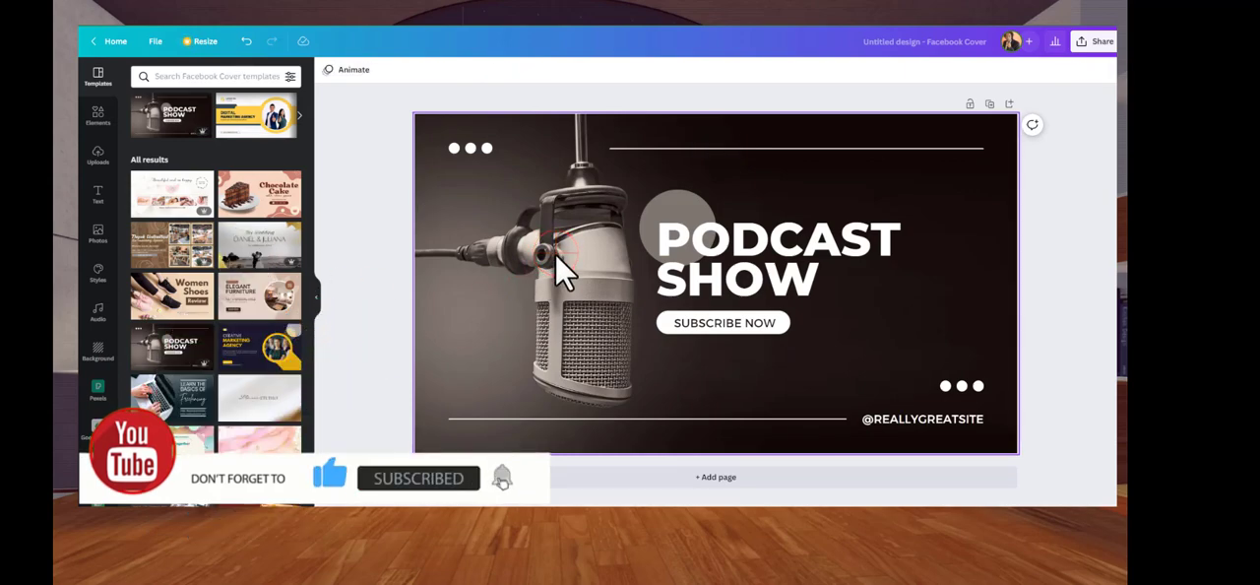
{"action": "left_click", "coordinate": [566, 295]}
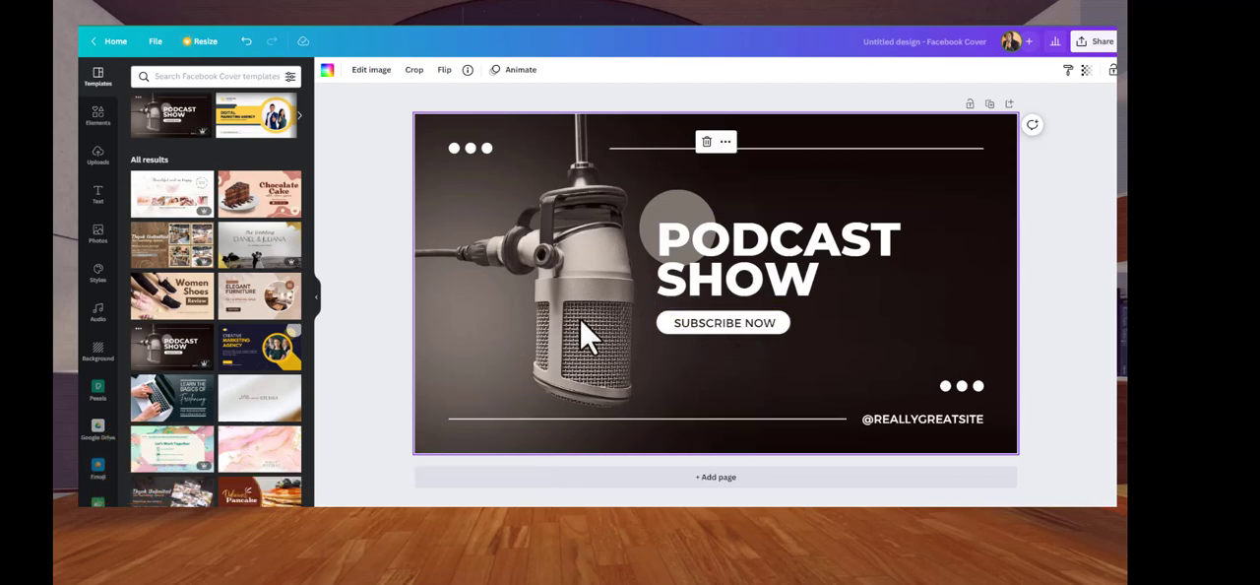
{"action": "left_click", "coordinate": [708, 143]}
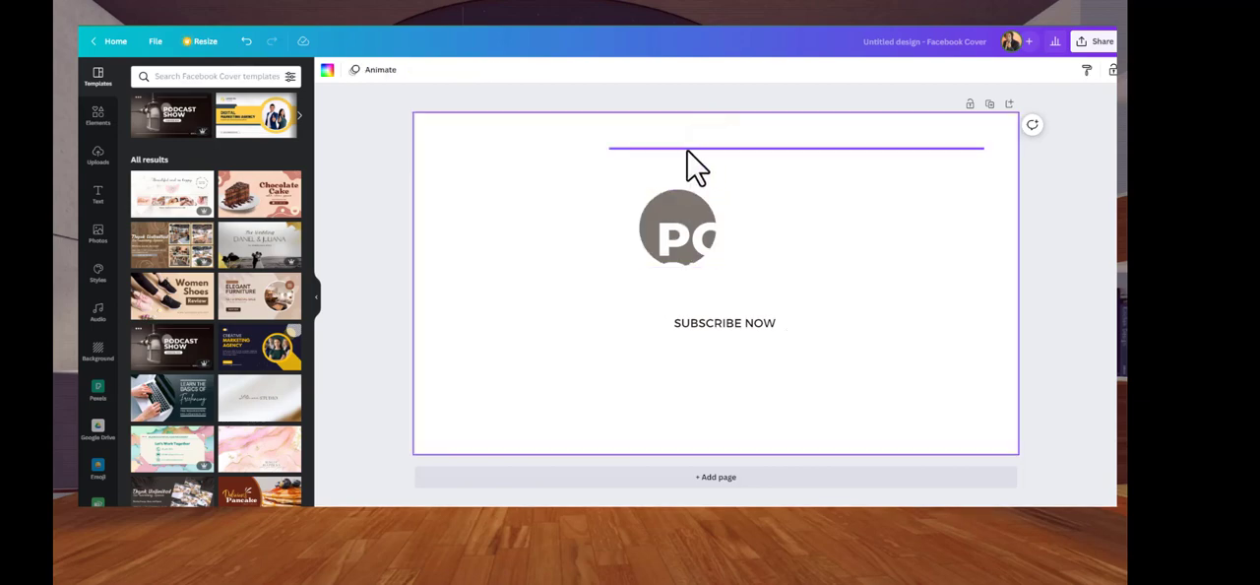
Enlarge the grey circle behind the title and fill it with red from the brand color palette
{"action": "left_click", "coordinate": [665, 192]}
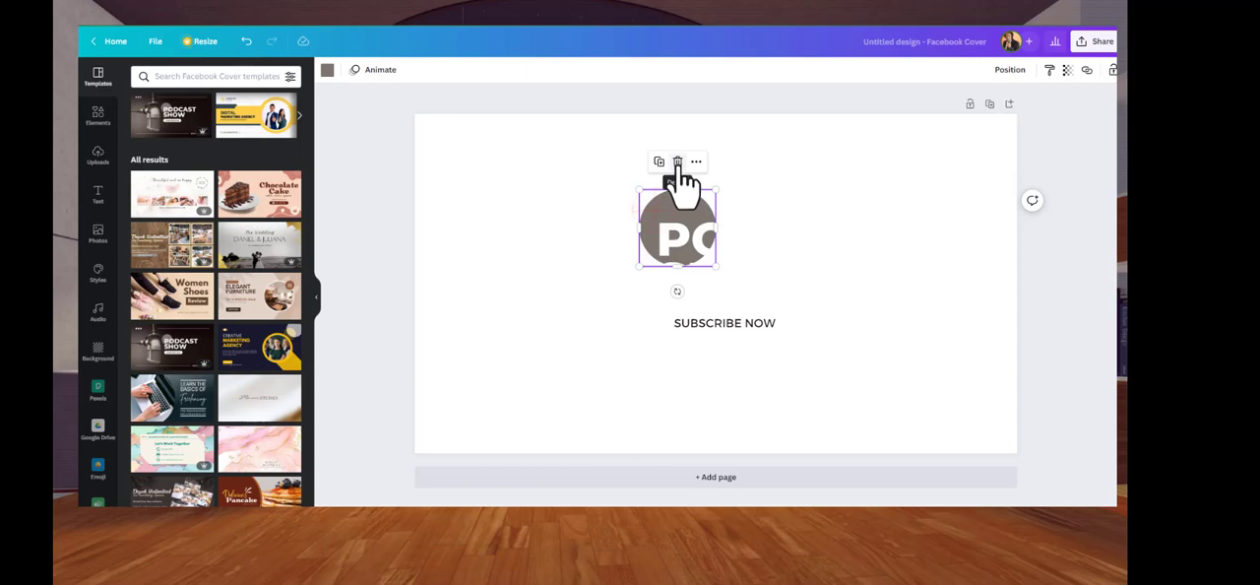
{"action": "left_click_drag", "start_coordinate": [665, 191], "coordinate": [640, 212]}
{"action": "mouse_move", "coordinate": [730, 296]}
{"action": "left_mouse_down"}
{"action": "mouse_move", "coordinate": [726, 309]}
{"action": "mouse_move", "coordinate": [737, 318]}
{"action": "mouse_move", "coordinate": [726, 289]}
{"action": "mouse_move", "coordinate": [743, 309]}
{"action": "left_mouse_up"}
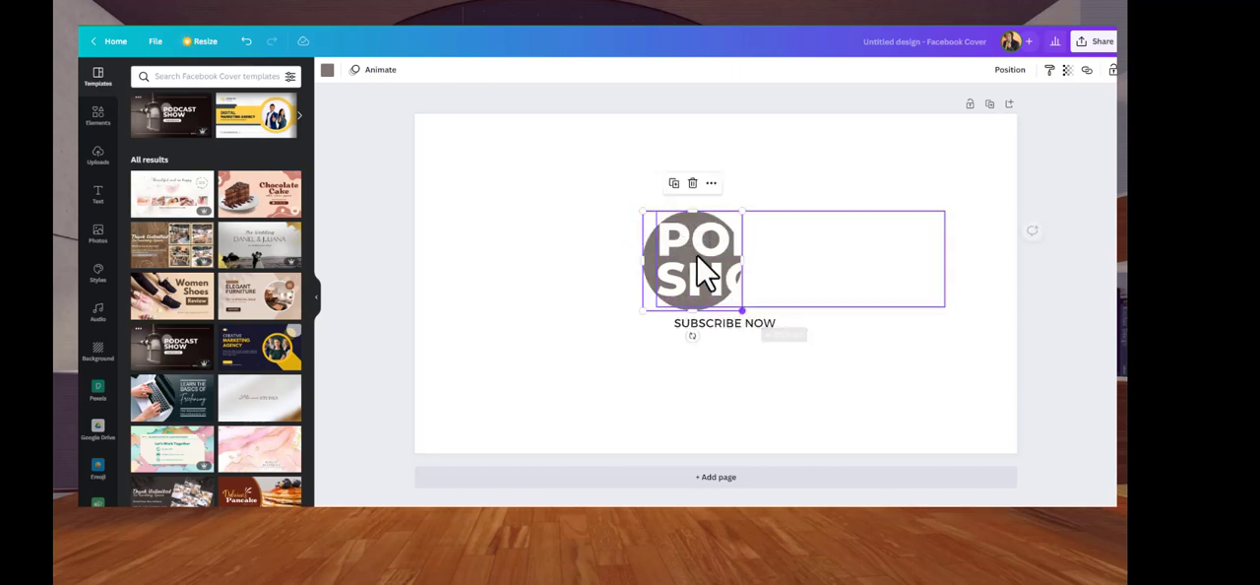
{"action": "left_click", "coordinate": [327, 73]}
{"action": "left_click", "coordinate": [171, 207]}
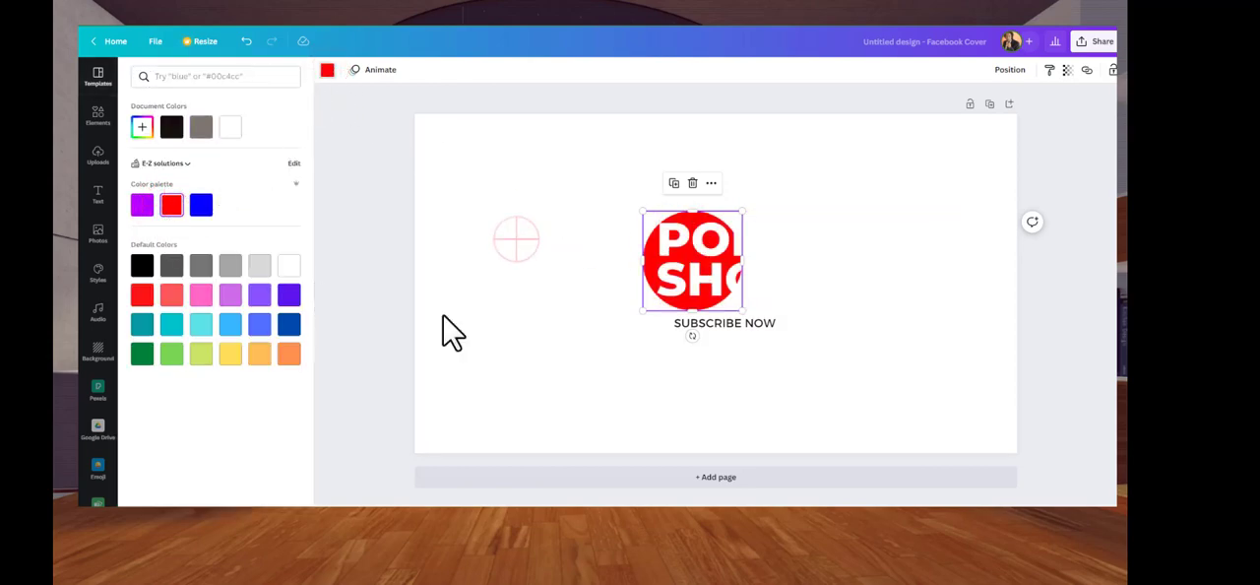
{"action": "left_click", "coordinate": [523, 240]}
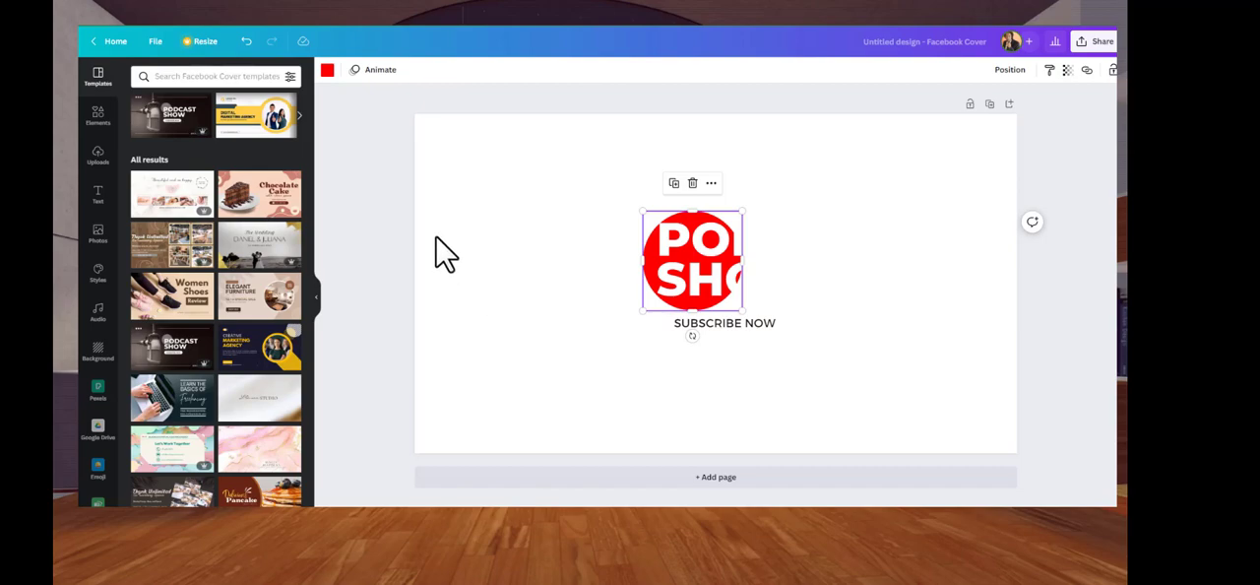
Search the design elements for "mic"
{"action": "left_click", "coordinate": [99, 115]}
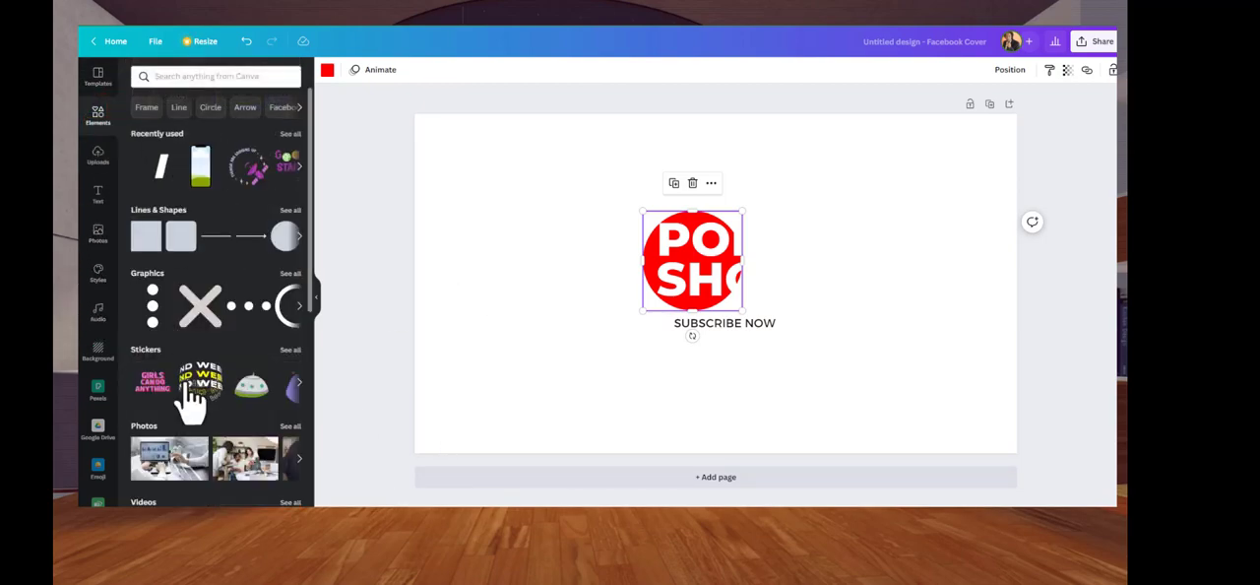
{"action": "left_click", "coordinate": [212, 77]}
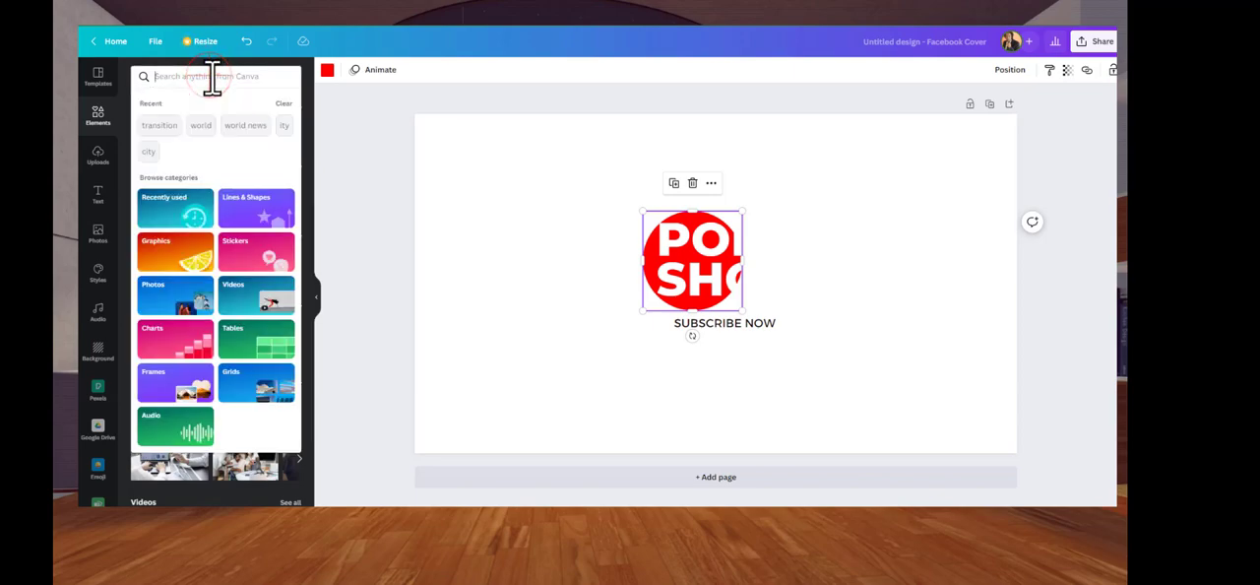
{"action": "type", "text": "mi"}
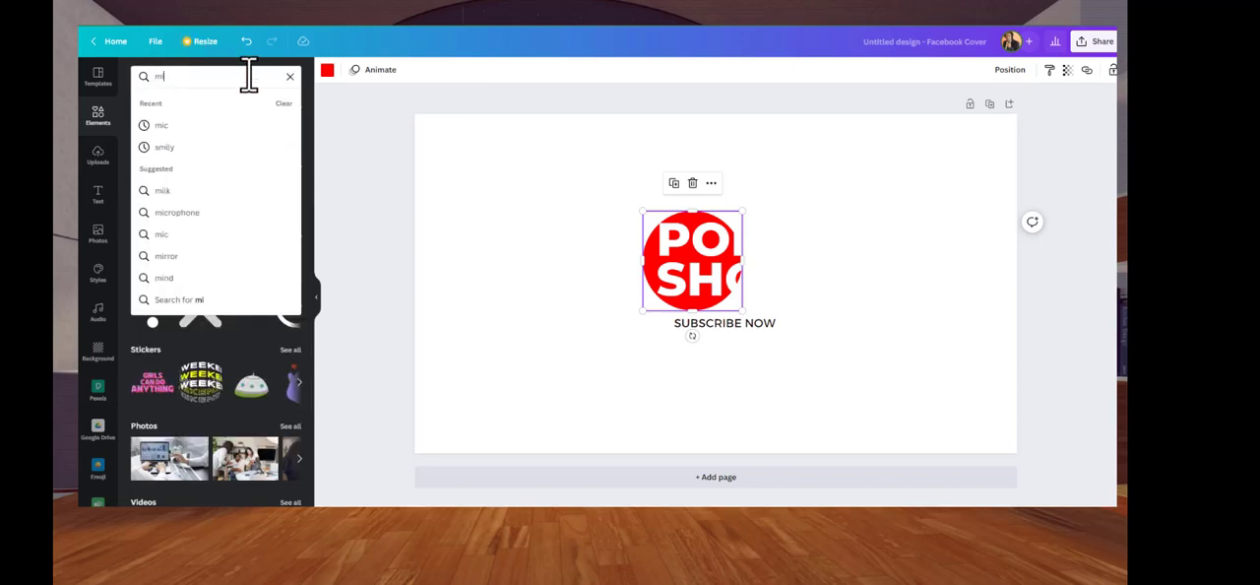
{"action": "type", "text": "c"}
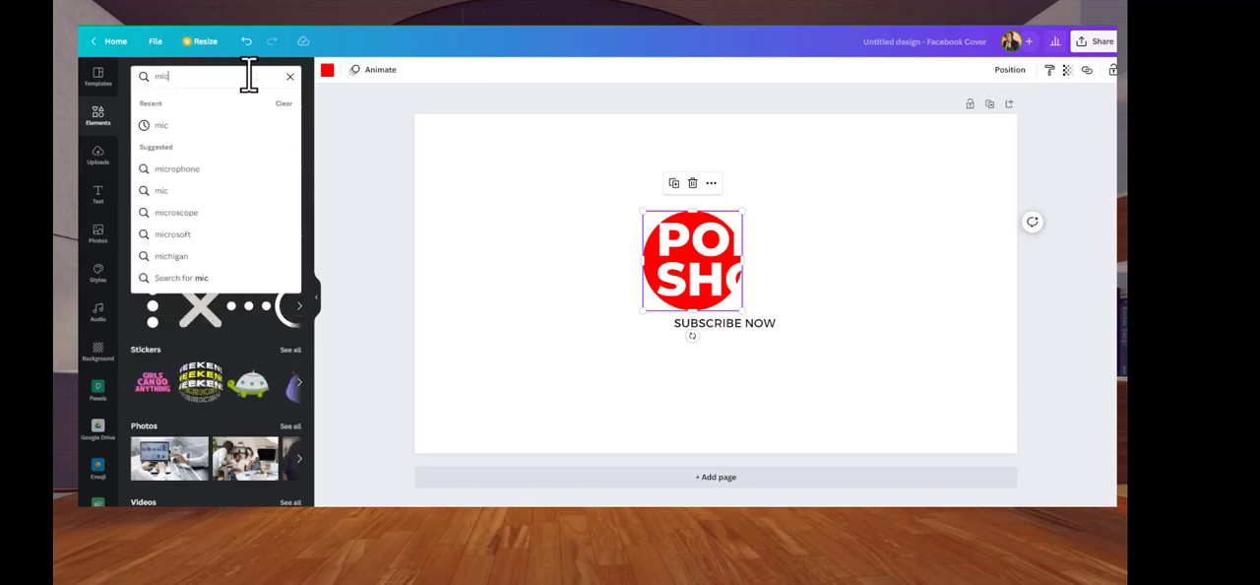
{"action": "key", "text": "Return"}
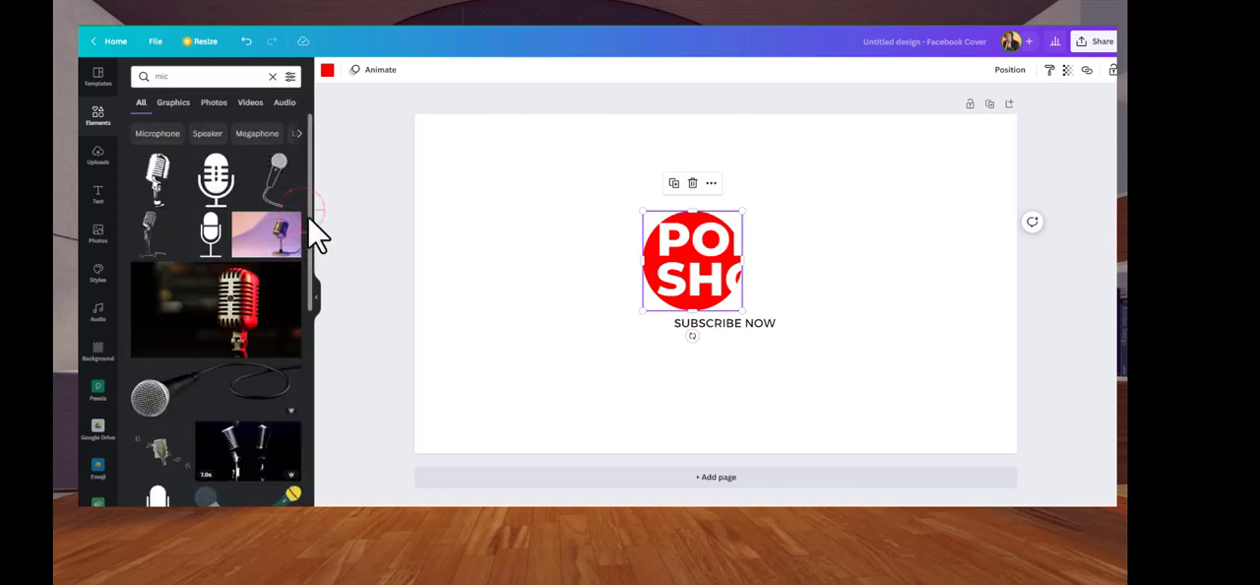
Find the photo of a golden desk microphone on a white background and add it to the cover
{"action": "left_click_drag", "start_coordinate": [313, 229], "coordinate": [317, 482]}
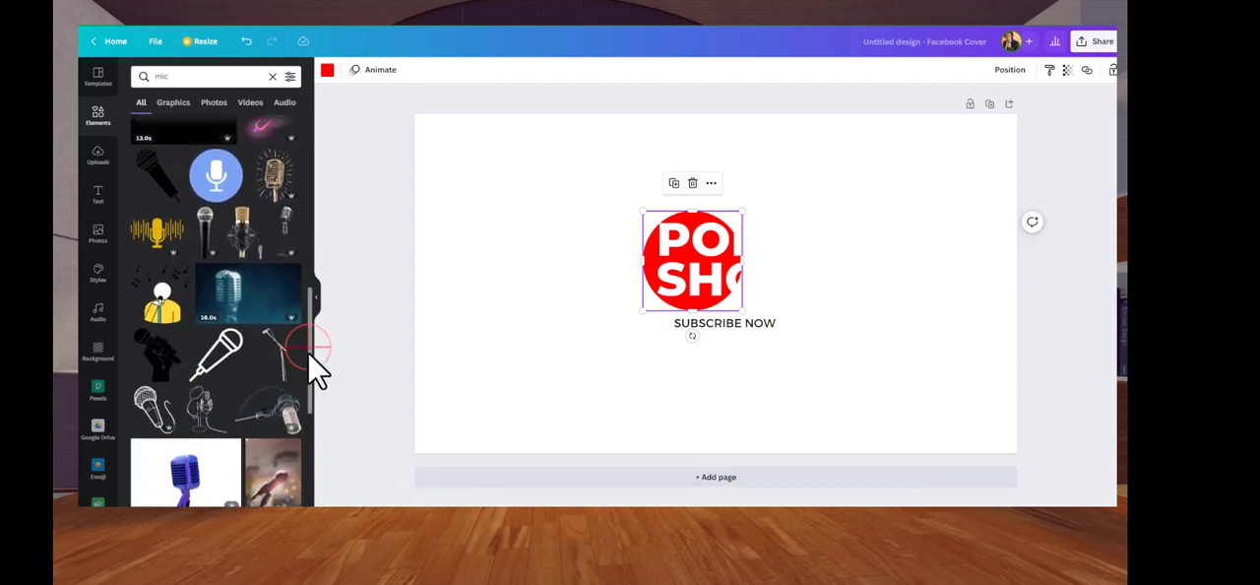
{"action": "scroll", "coordinate": [312, 397], "scroll_direction": "down", "scroll_amount": 2}
{"action": "left_click_drag", "start_coordinate": [312, 398], "coordinate": [312, 437]}
{"action": "scroll", "coordinate": [313, 441], "scroll_direction": "down", "scroll_amount": 2}
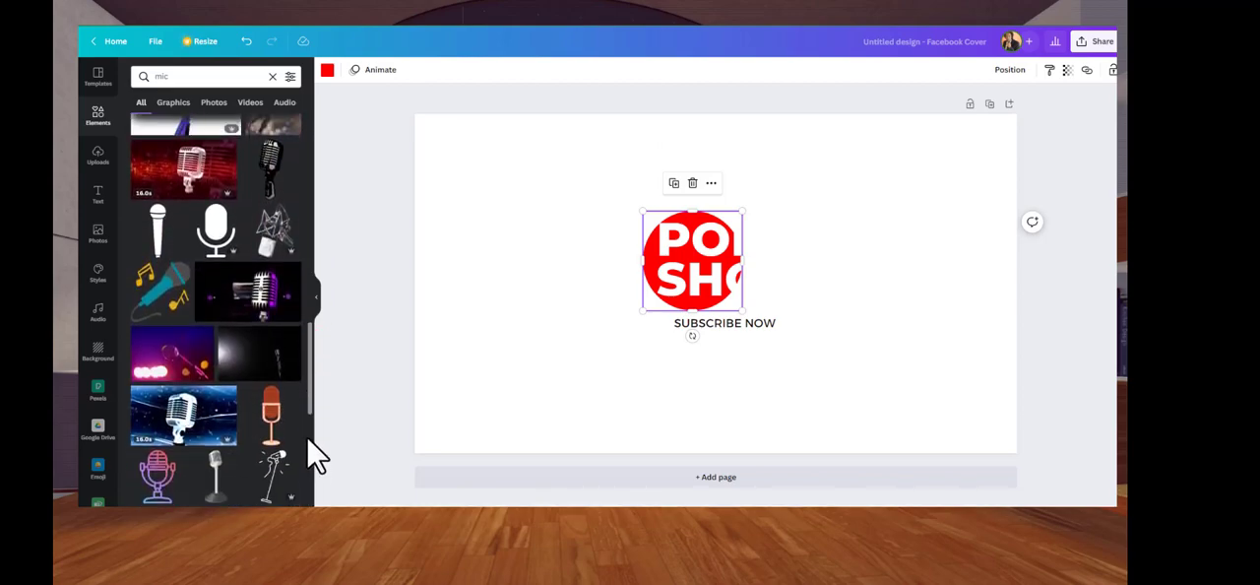
{"action": "left_click_drag", "start_coordinate": [315, 362], "coordinate": [315, 477]}
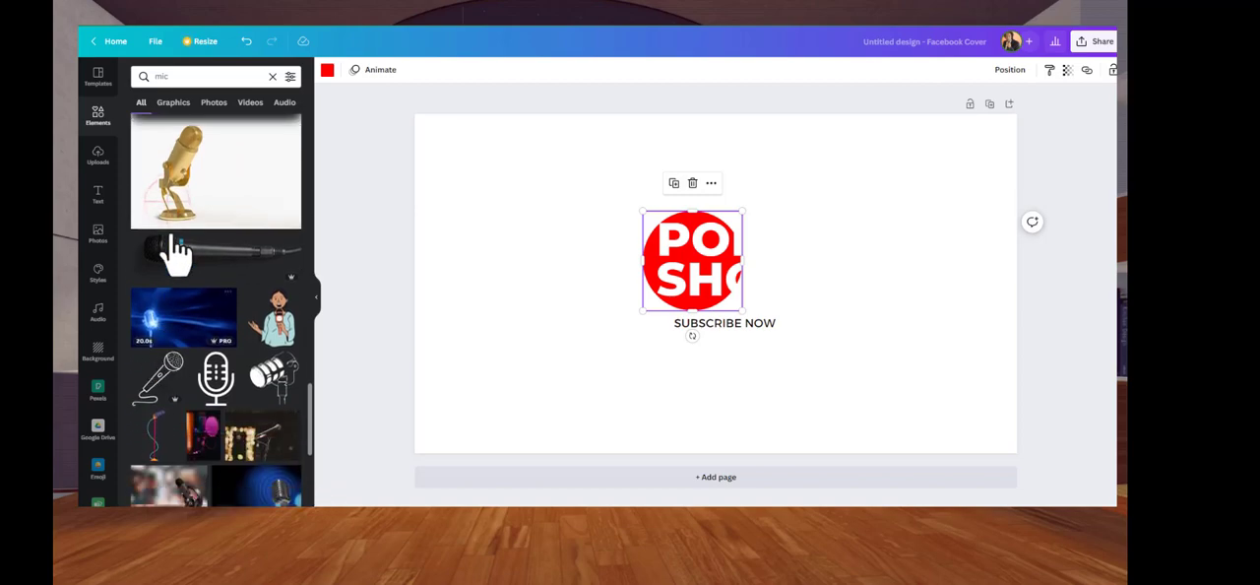
{"action": "left_click", "coordinate": [178, 197]}
{"action": "left_click", "coordinate": [650, 224]}
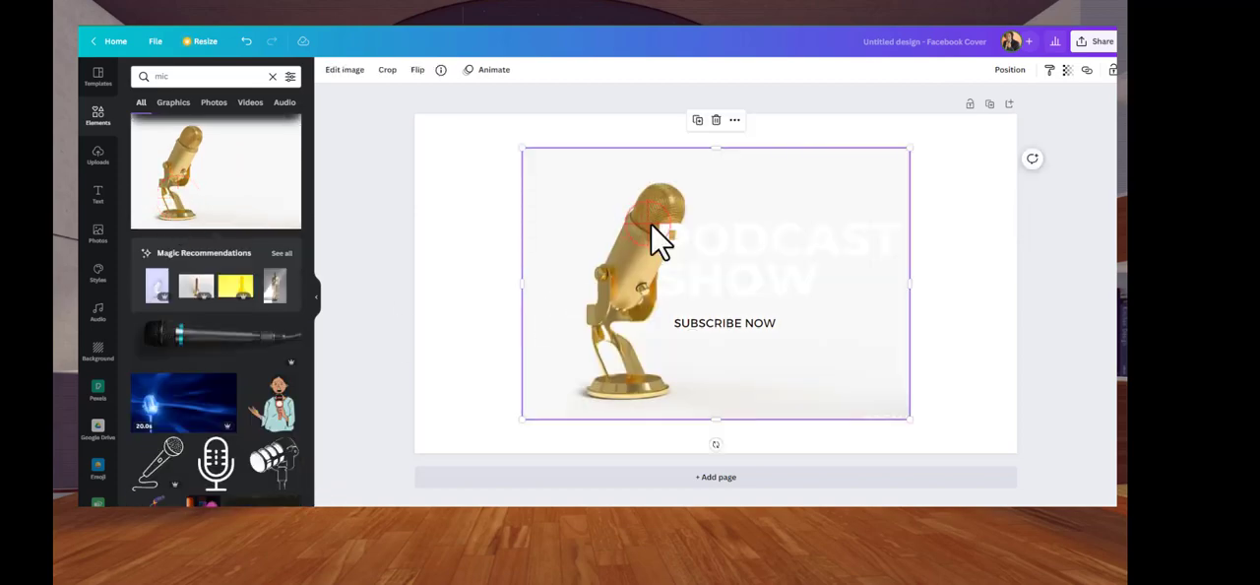
Move the golden microphone photo to the cover's left edge and remove its background with the Background Remover
{"action": "left_click_drag", "start_coordinate": [648, 230], "coordinate": [541, 222]}
{"action": "left_click", "coordinate": [346, 71]}
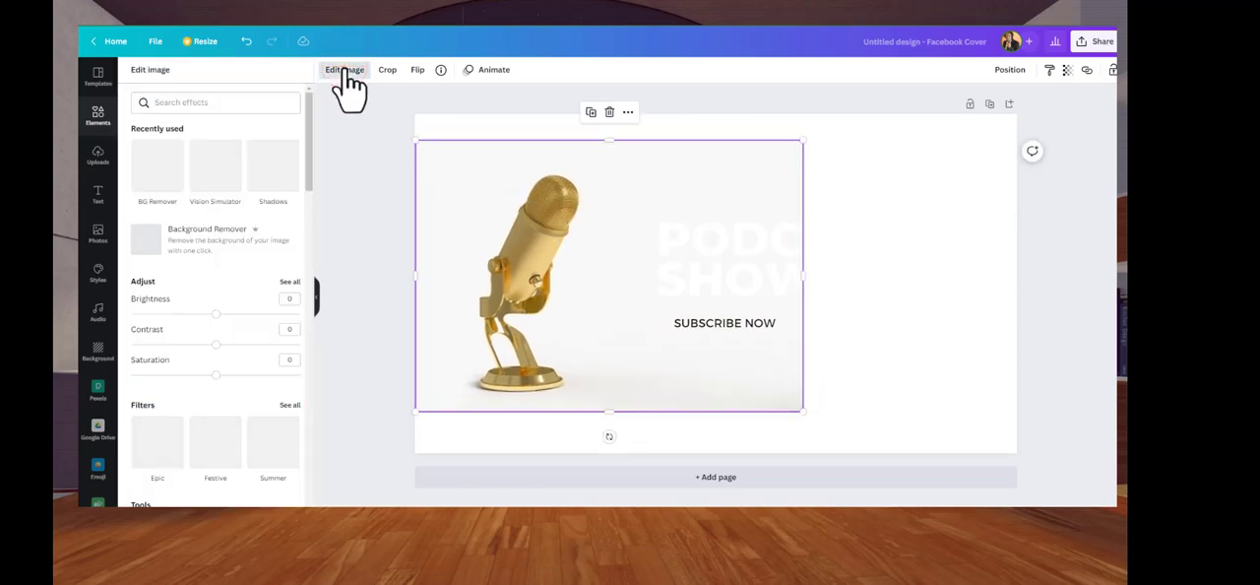
{"action": "left_click", "coordinate": [143, 176]}
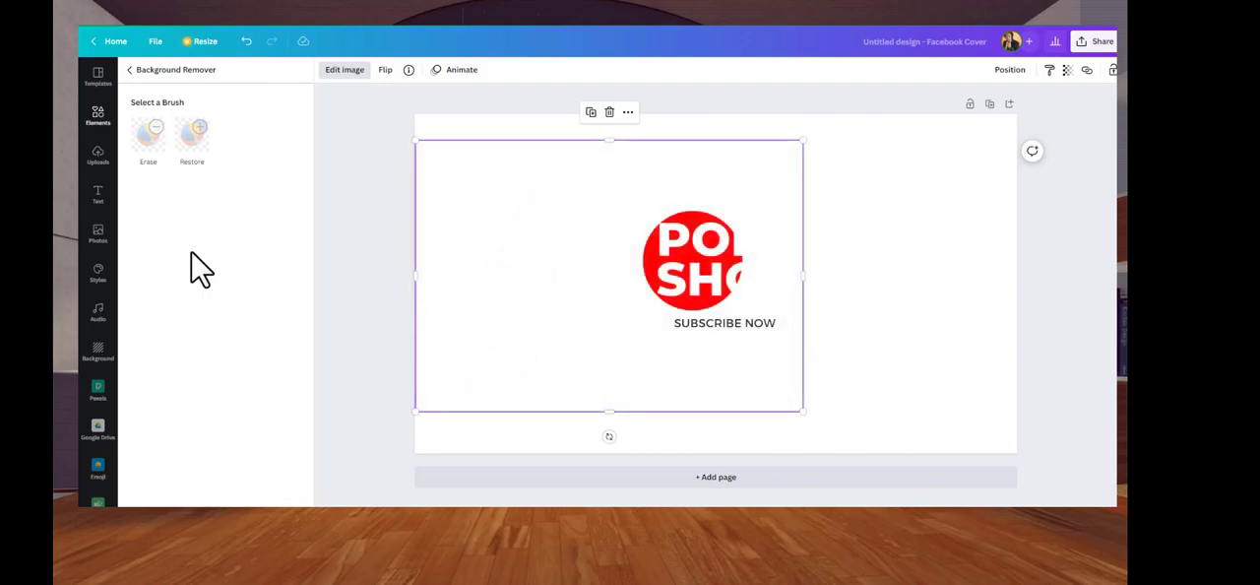
Flip the golden microphone horizontally and move it to the right side of the cover
{"action": "left_click", "coordinate": [381, 68]}
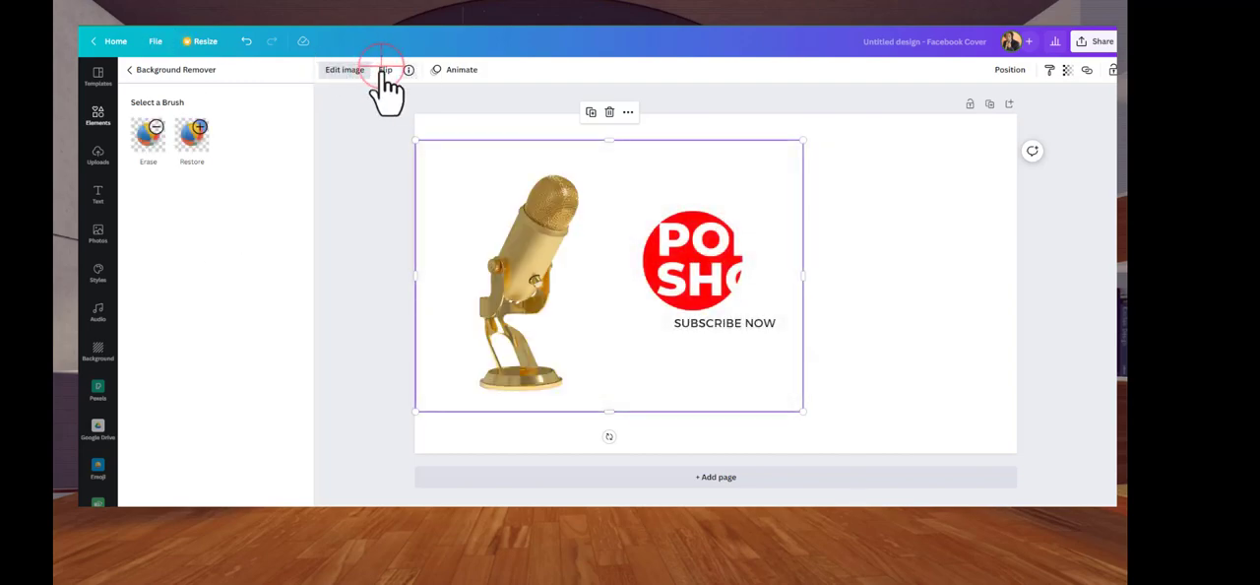
{"action": "left_click", "coordinate": [383, 101]}
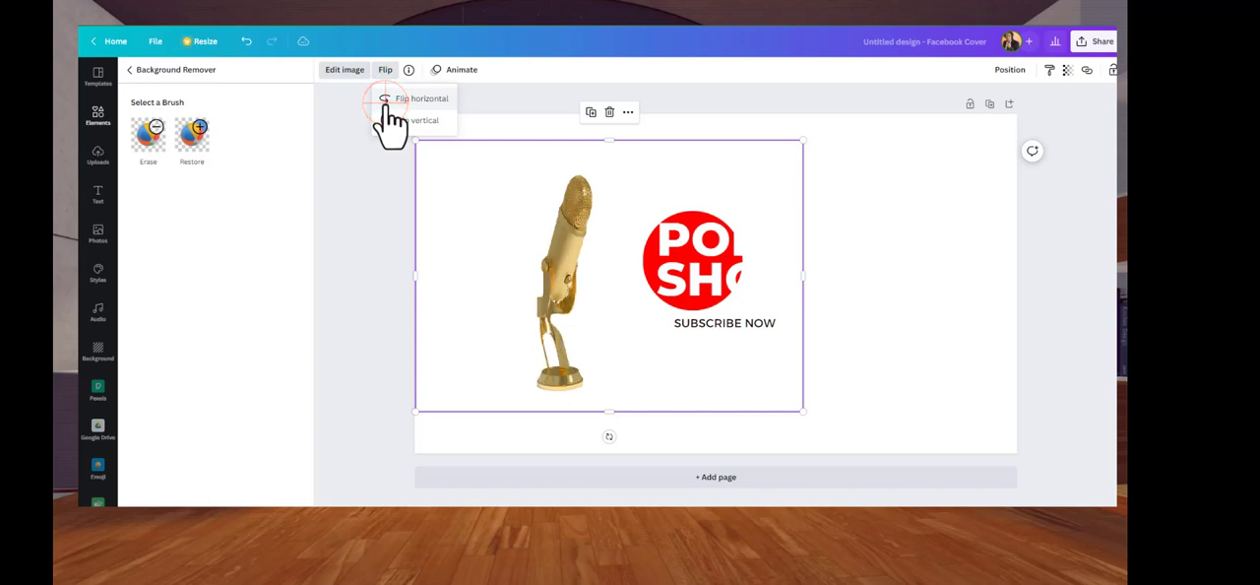
{"action": "left_click_drag", "start_coordinate": [712, 379], "coordinate": [918, 383]}
{"action": "left_click", "coordinate": [689, 329]}
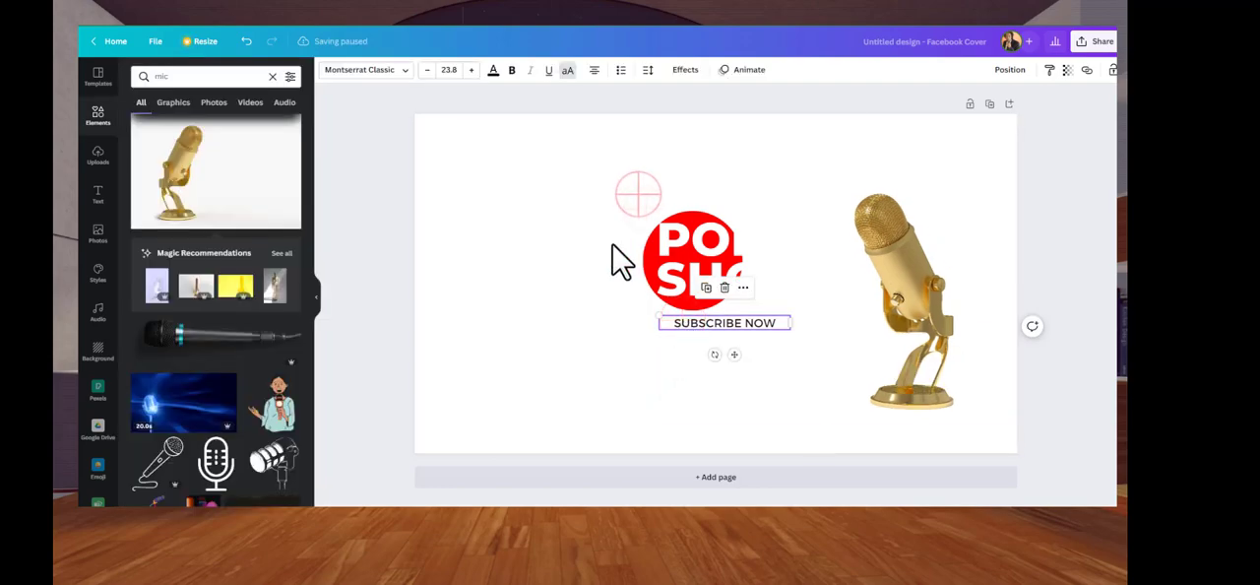
{"action": "mouse_move", "coordinate": [649, 212]}
{"action": "left_mouse_down"}
{"action": "mouse_move", "coordinate": [599, 191]}
{"action": "mouse_move", "coordinate": [725, 197]}
{"action": "mouse_move", "coordinate": [679, 211]}
{"action": "mouse_move", "coordinate": [677, 197]}
{"action": "mouse_move", "coordinate": [651, 201]}
{"action": "left_mouse_up"}
Apply the blue jellyfish image from the Gradients backgrounds as the page background
{"action": "left_click", "coordinate": [430, 161]}
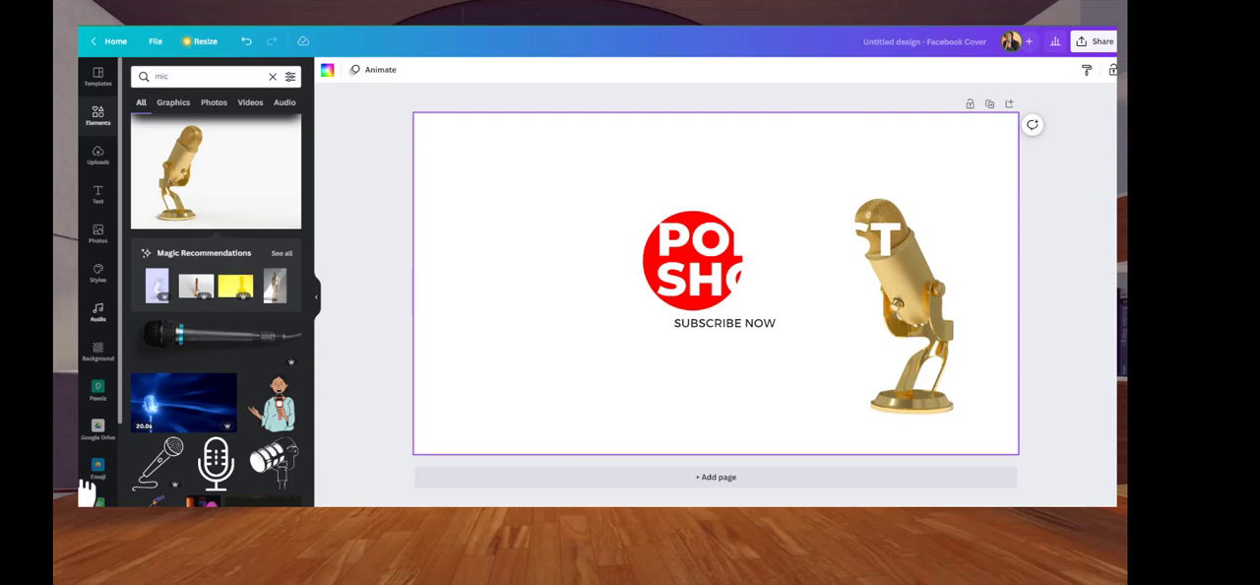
{"action": "left_click", "coordinate": [94, 359]}
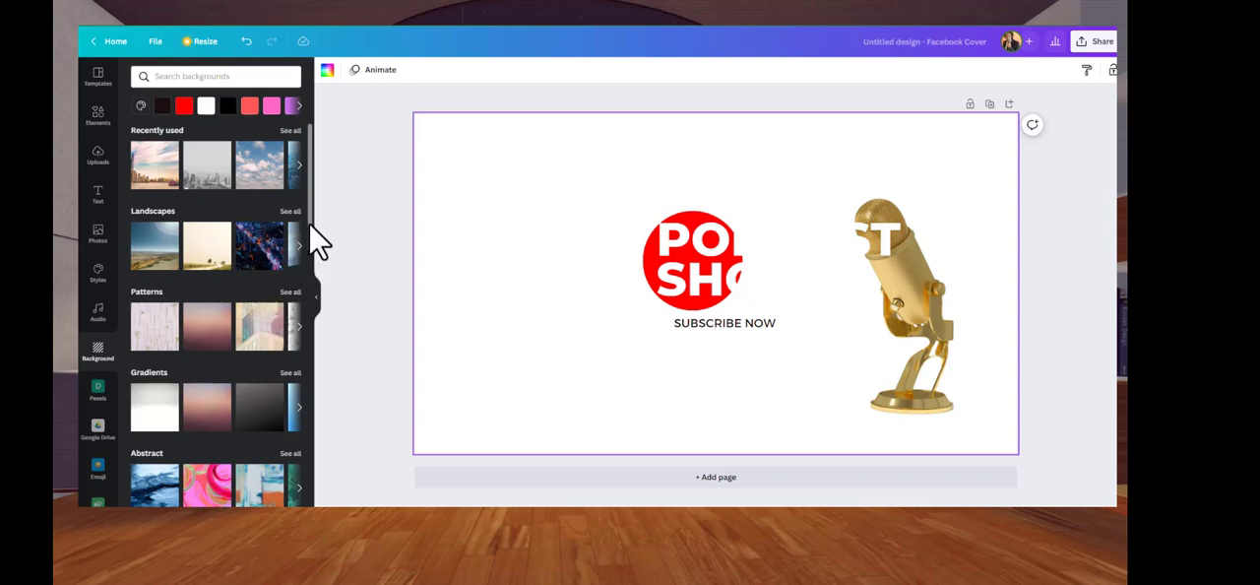
{"action": "left_click", "coordinate": [288, 374]}
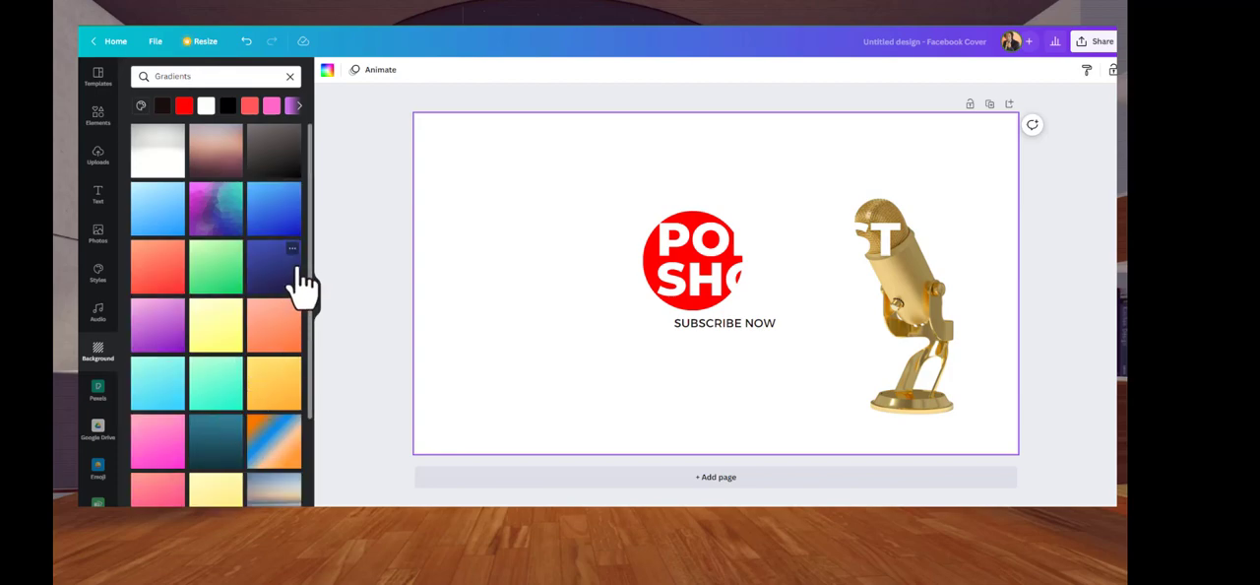
{"action": "left_click_drag", "start_coordinate": [313, 275], "coordinate": [315, 403]}
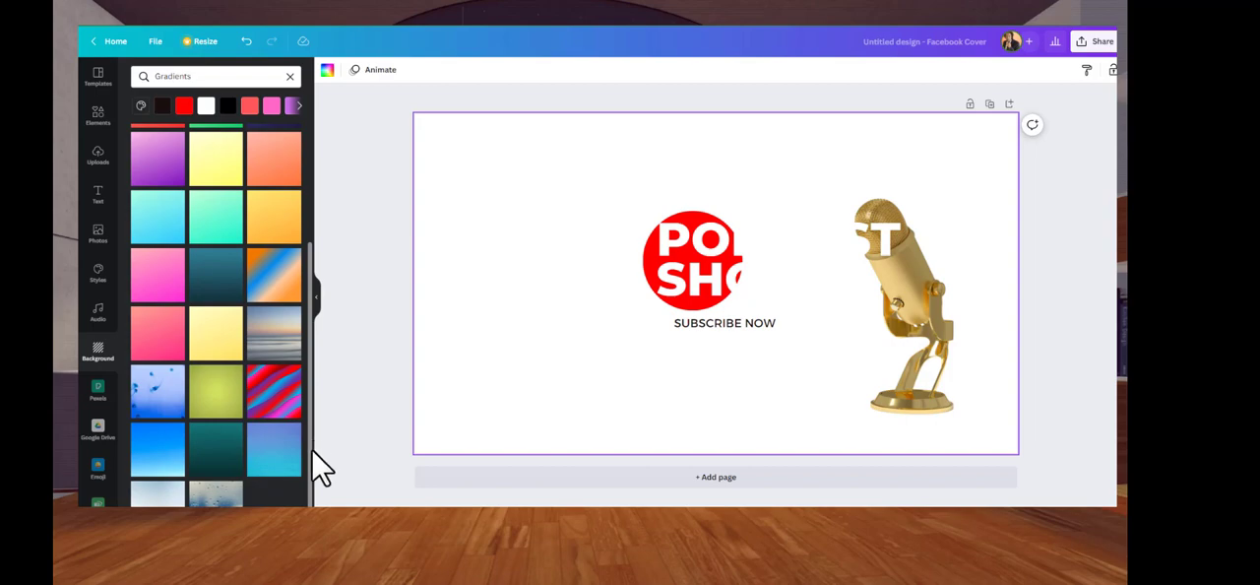
{"action": "left_click", "coordinate": [157, 401]}
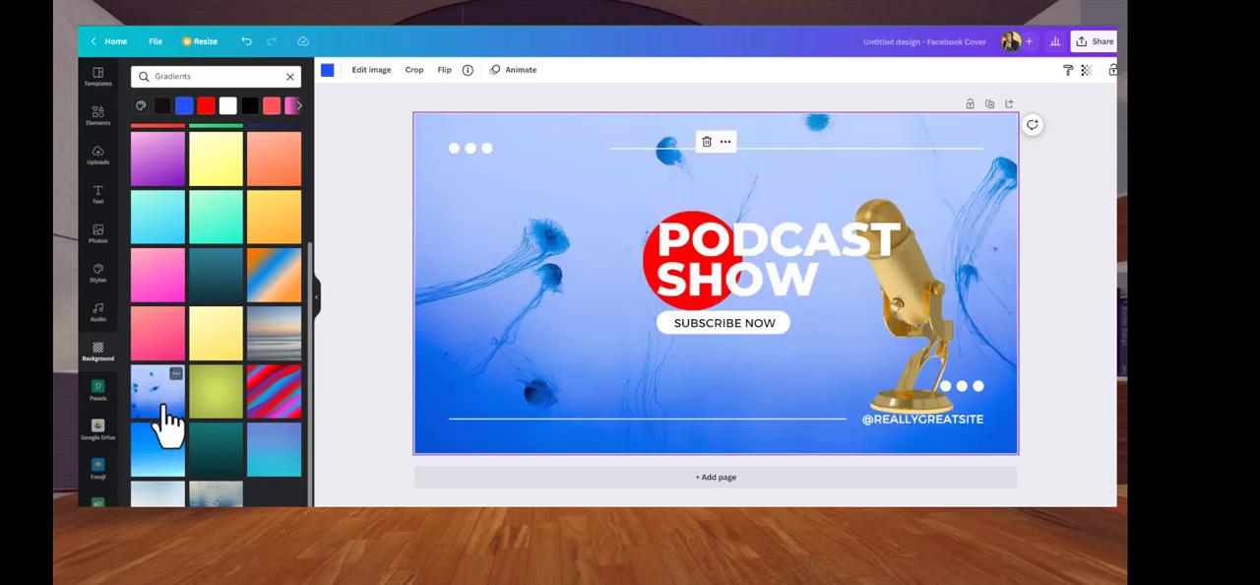
Move the golden microphone to the left of the title and flip it horizontally so it leans toward the text
{"action": "left_click", "coordinate": [943, 343]}
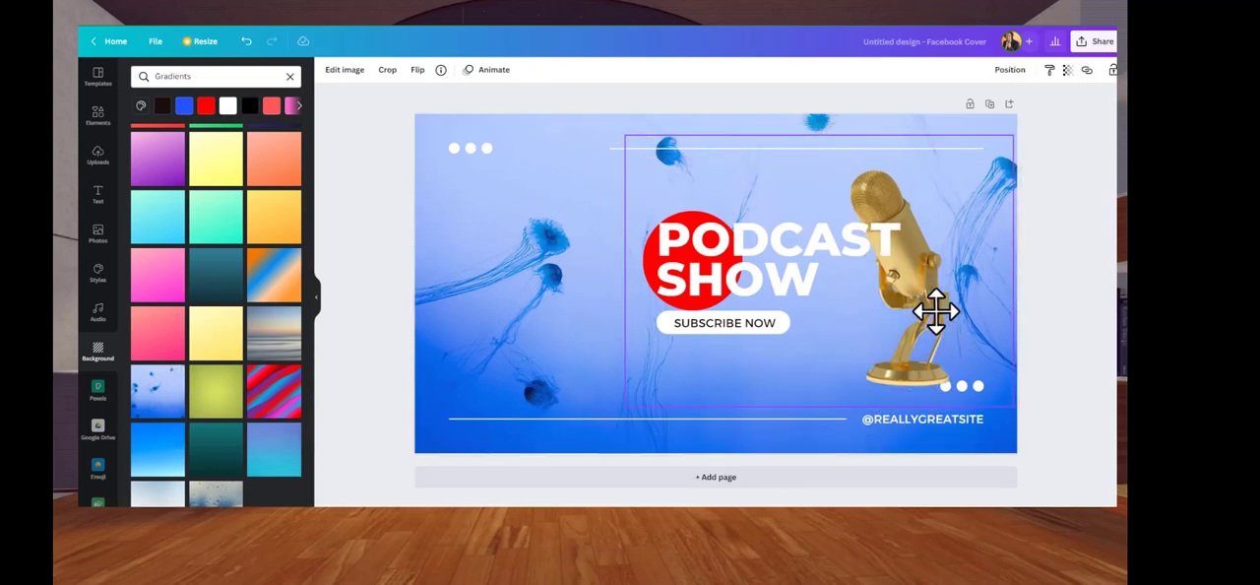
{"action": "left_click_drag", "start_coordinate": [932, 309], "coordinate": [612, 331]}
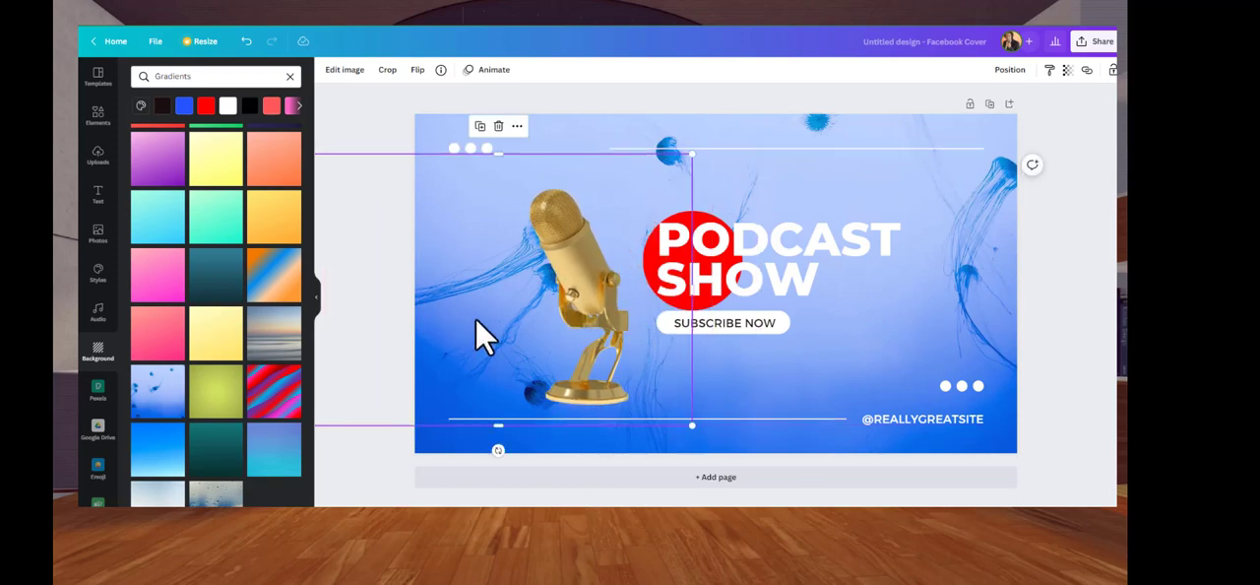
{"action": "left_click", "coordinate": [417, 70]}
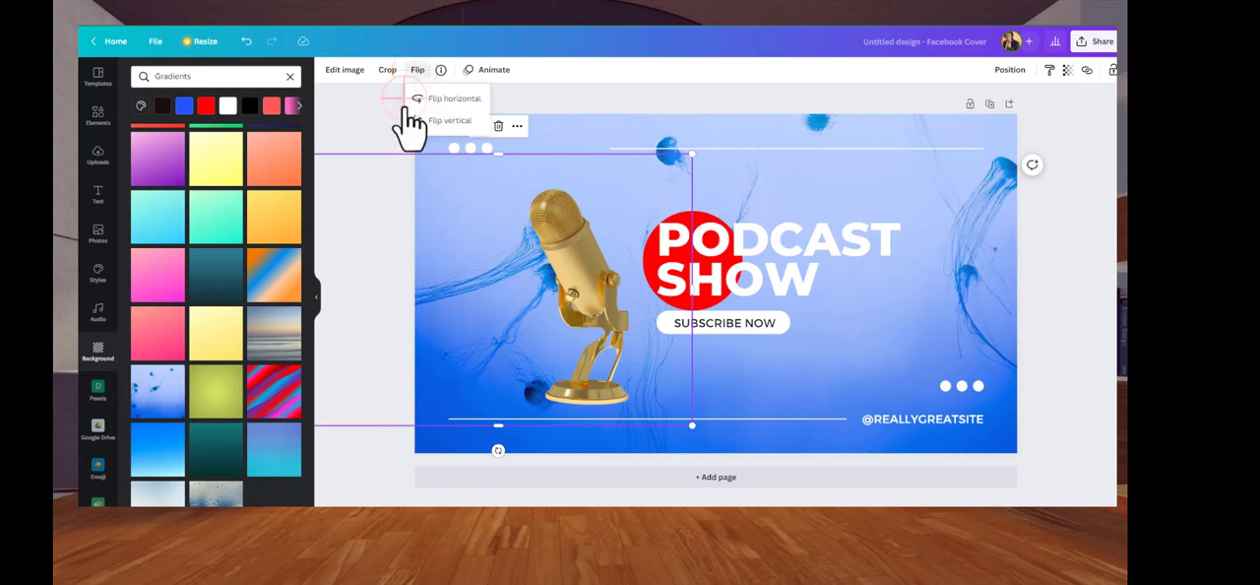
{"action": "left_click", "coordinate": [417, 100]}
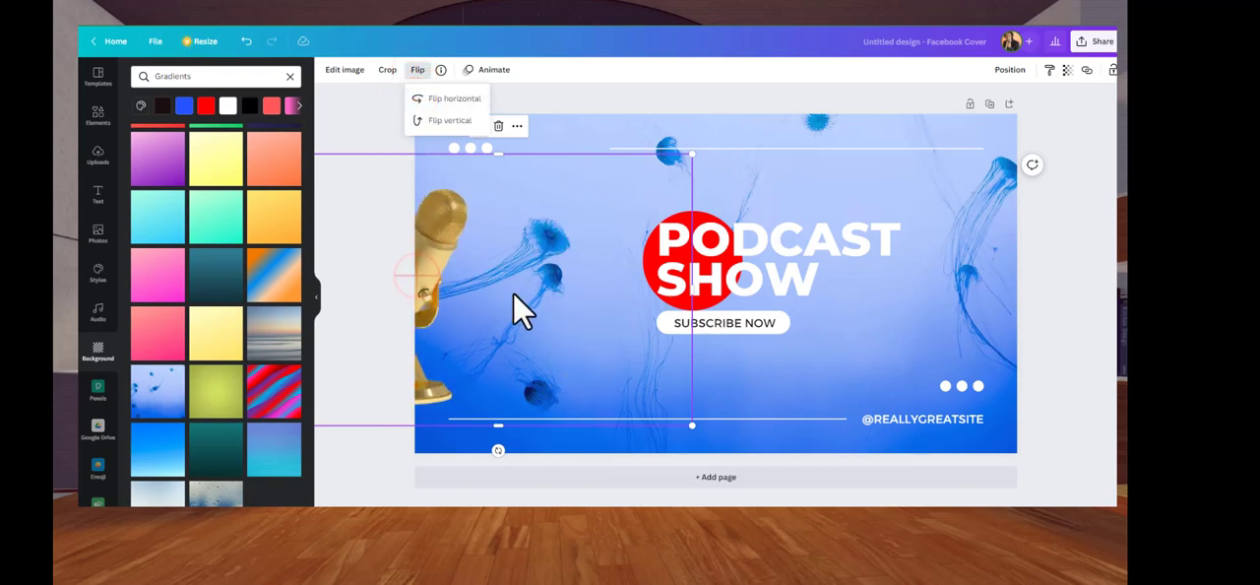
{"action": "left_click", "coordinate": [427, 283]}
{"action": "left_click_drag", "start_coordinate": [468, 308], "coordinate": [502, 301]}
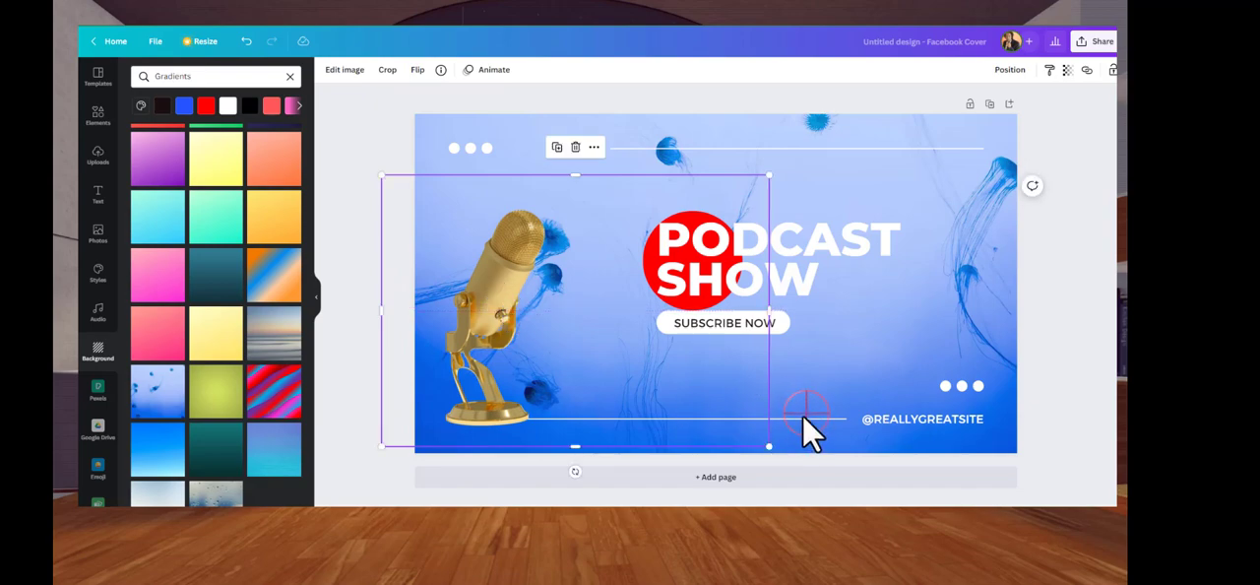
{"action": "left_click", "coordinate": [804, 418]}
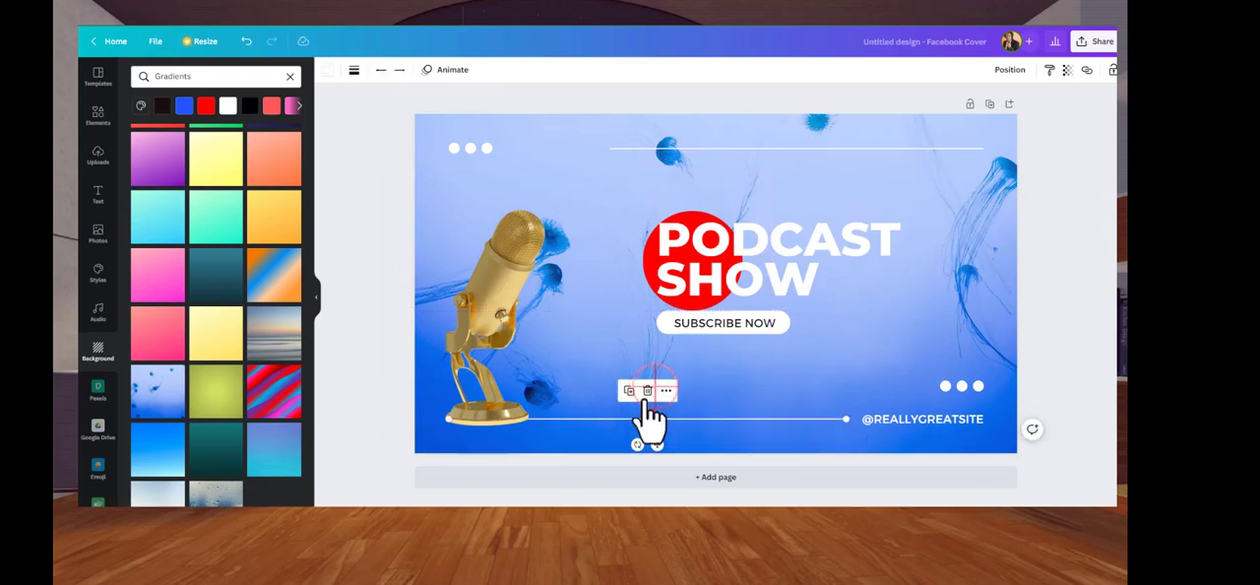
{"action": "left_click", "coordinate": [922, 421]}
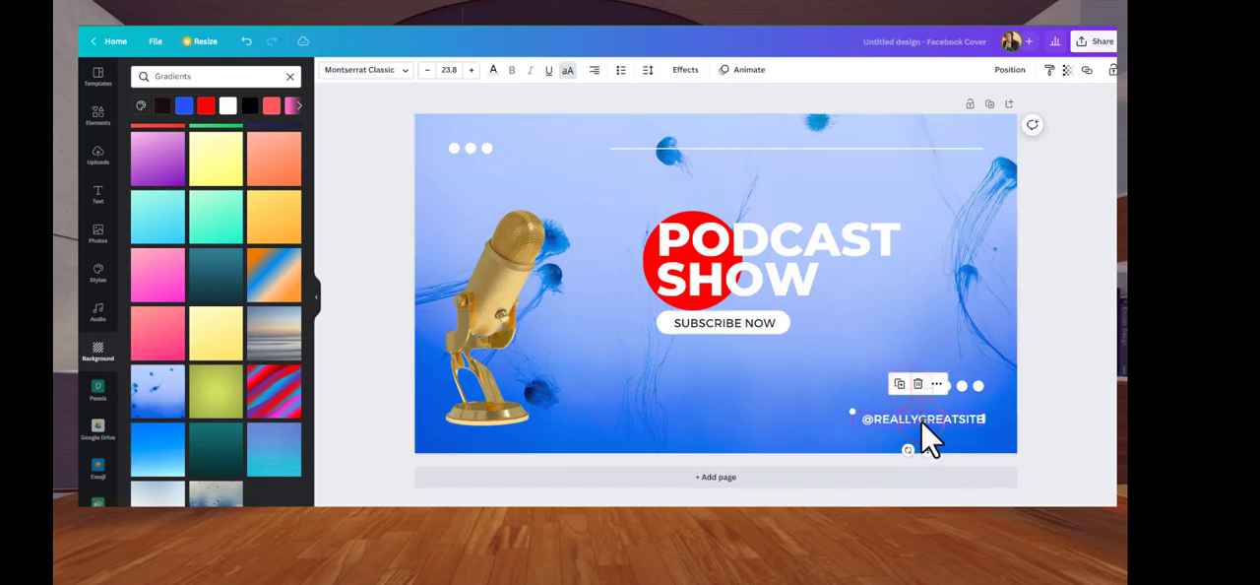
{"action": "left_click", "coordinate": [921, 385]}
Delete the three white dots in the cover's lower right and the horizontal line across its top
{"action": "left_click", "coordinate": [944, 387]}
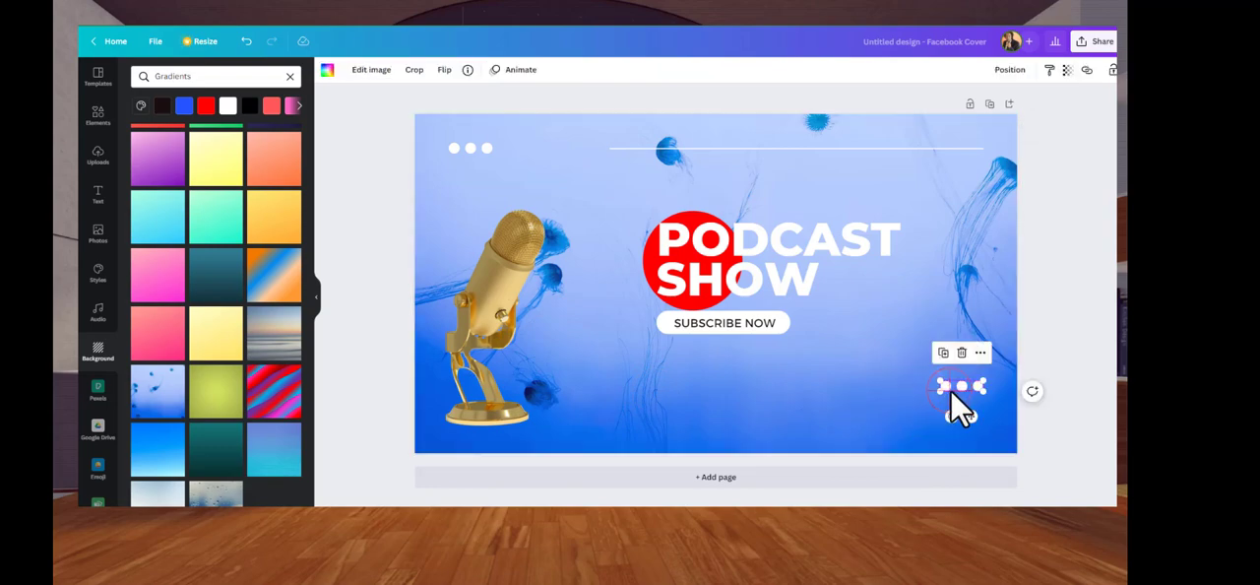
{"action": "left_click", "coordinate": [962, 352]}
{"action": "left_click", "coordinate": [826, 148]}
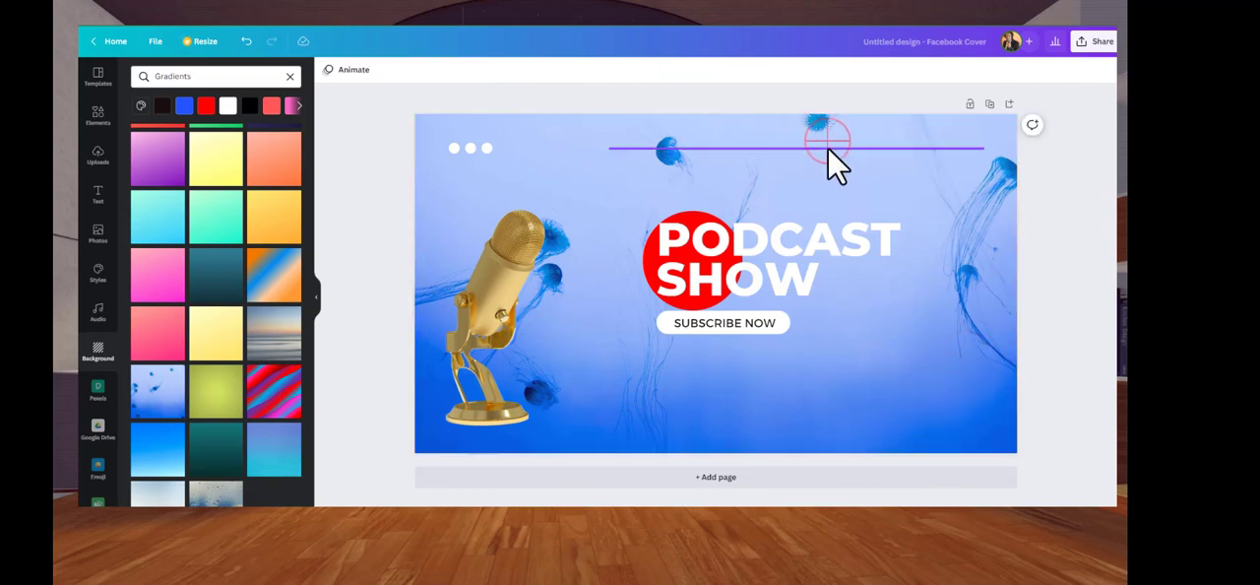
{"action": "left_click", "coordinate": [794, 115]}
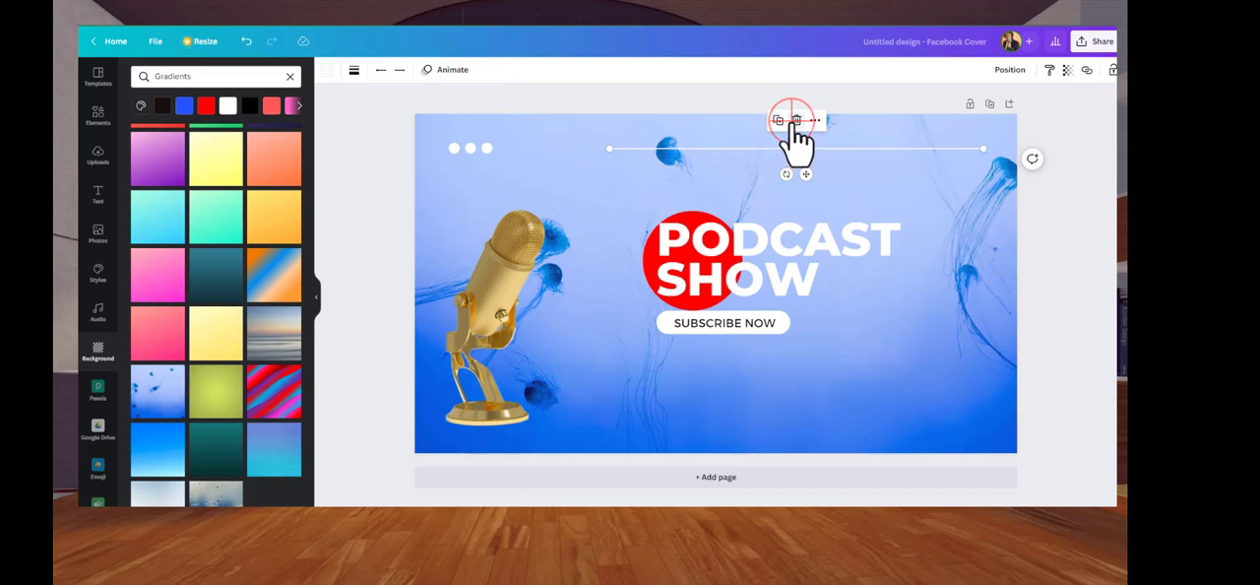
Move the PODCAST SHOW title up, then shrink the golden microphone and place it in the cover's lower-left corner
{"action": "left_click", "coordinate": [737, 282]}
{"action": "mouse_move", "coordinate": [737, 282]}
{"action": "left_mouse_down"}
{"action": "mouse_move", "coordinate": [726, 220]}
{"action": "mouse_move", "coordinate": [732, 286]}
{"action": "left_mouse_up"}
{"action": "left_click", "coordinate": [711, 280]}
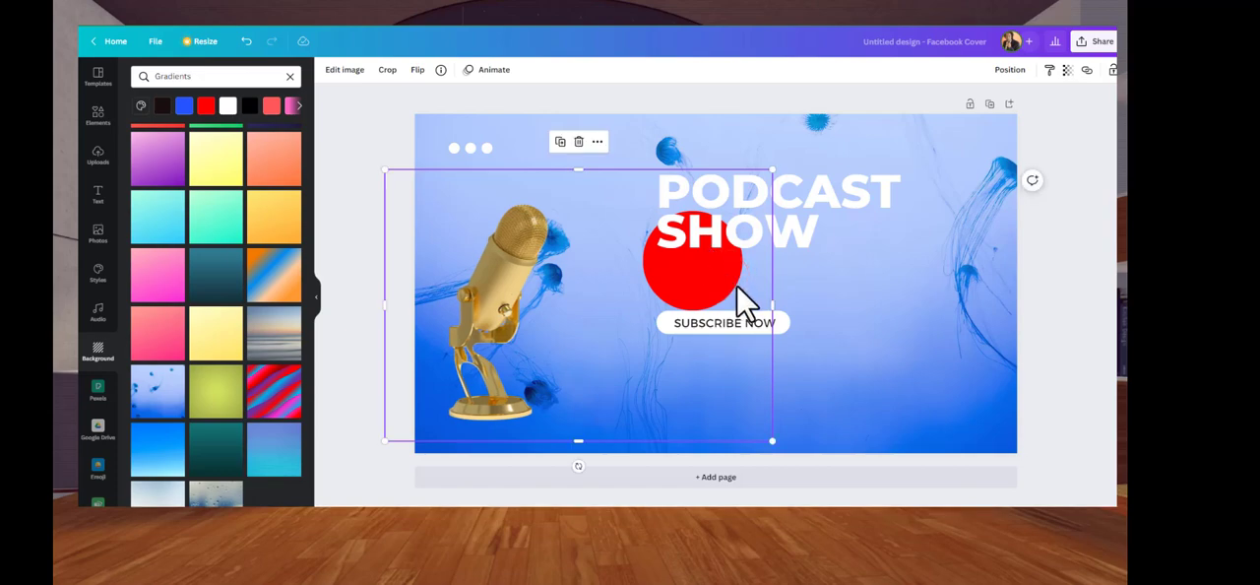
{"action": "left_click_drag", "start_coordinate": [771, 170], "coordinate": [686, 232]}
{"action": "mouse_move", "coordinate": [472, 401]}
{"action": "left_mouse_down"}
{"action": "mouse_move", "coordinate": [546, 374]}
{"action": "mouse_move", "coordinate": [413, 417]}
{"action": "mouse_move", "coordinate": [540, 400]}
{"action": "mouse_move", "coordinate": [492, 404]}
{"action": "left_mouse_up"}
Move the red circle up behind the start of the title and the golden microphone to the cover's upper-left corner
{"action": "left_click", "coordinate": [737, 281]}
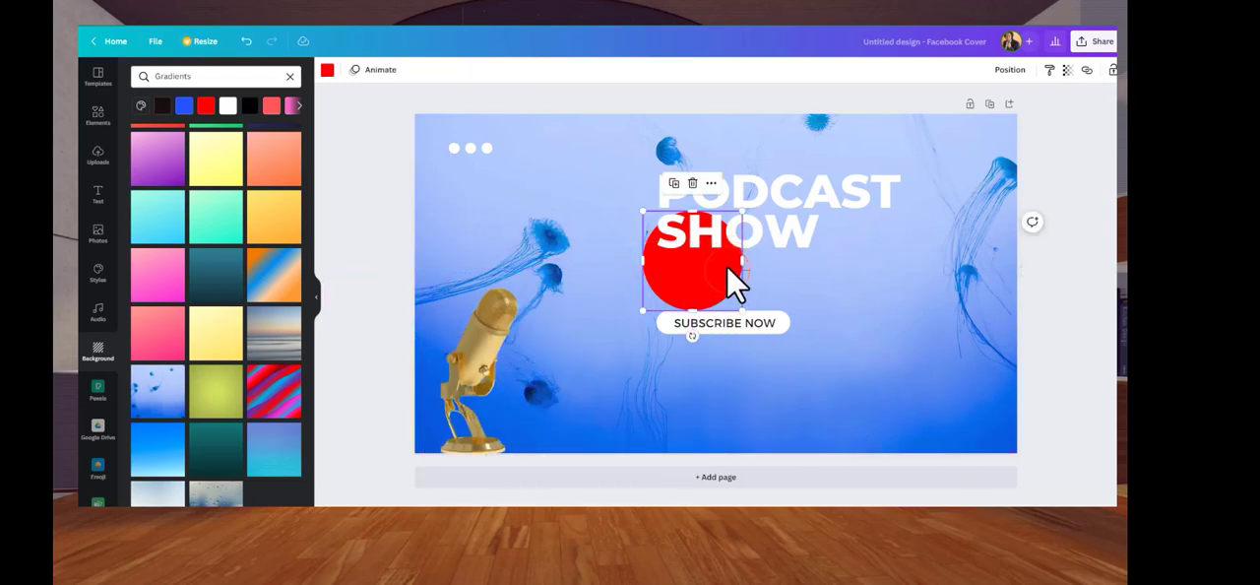
{"action": "left_click_drag", "start_coordinate": [737, 281], "coordinate": [719, 225]}
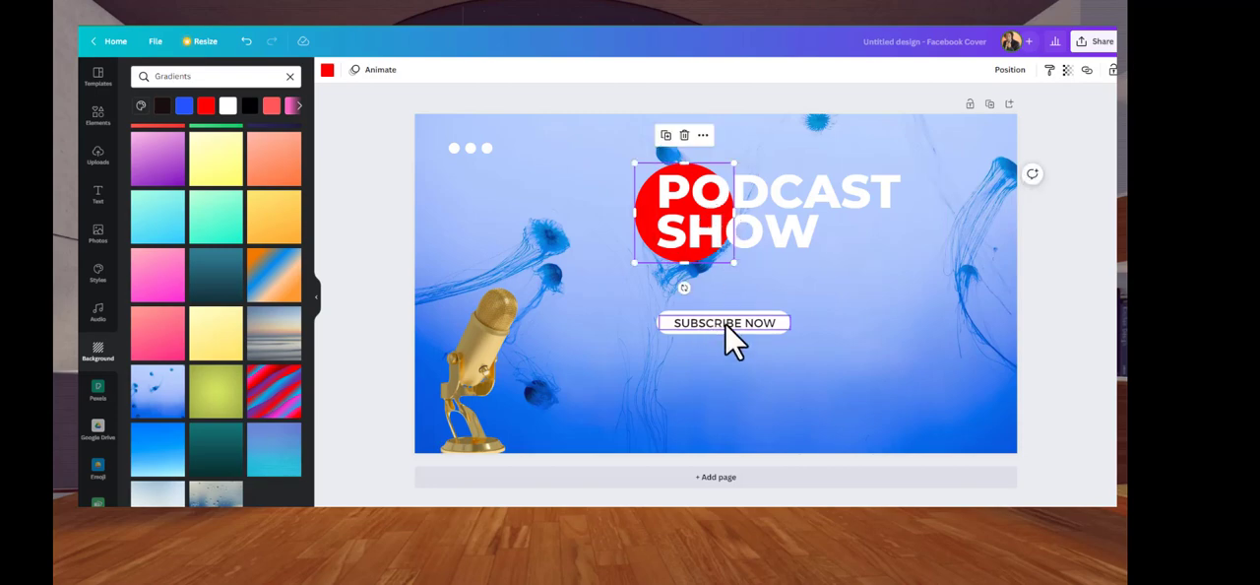
{"action": "left_click", "coordinate": [512, 385]}
{"action": "left_click_drag", "start_coordinate": [512, 384], "coordinate": [498, 217]}
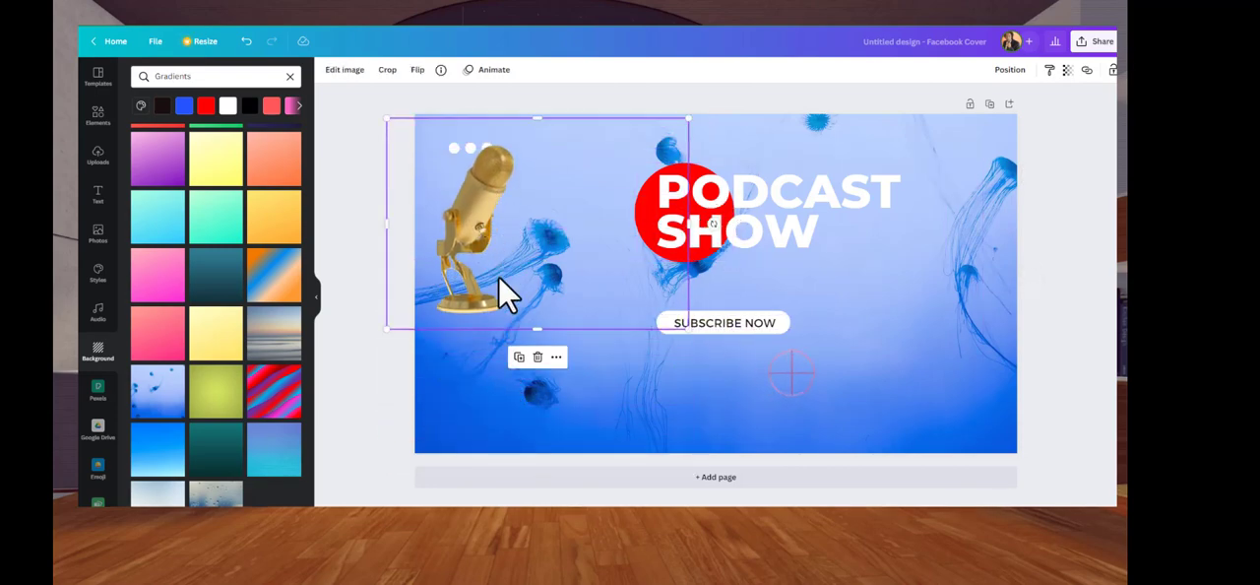
Group the SUBSCRIBE NOW text with its white button shape and move it up and right, beneath the title
{"action": "left_click", "coordinate": [739, 322]}
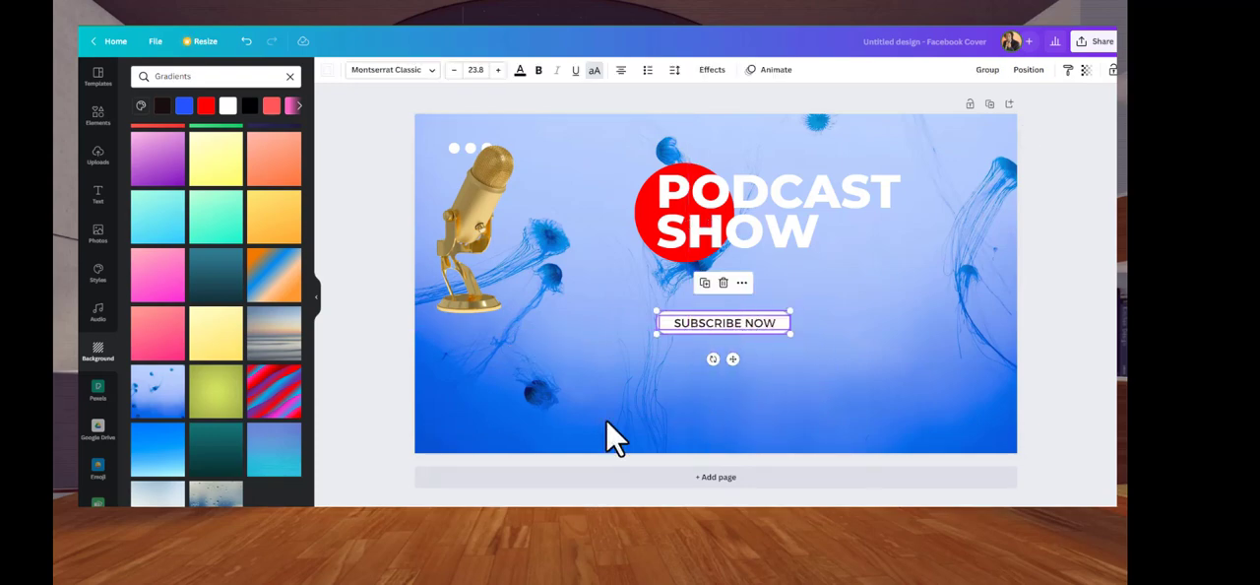
{"action": "left_click", "coordinate": [993, 67]}
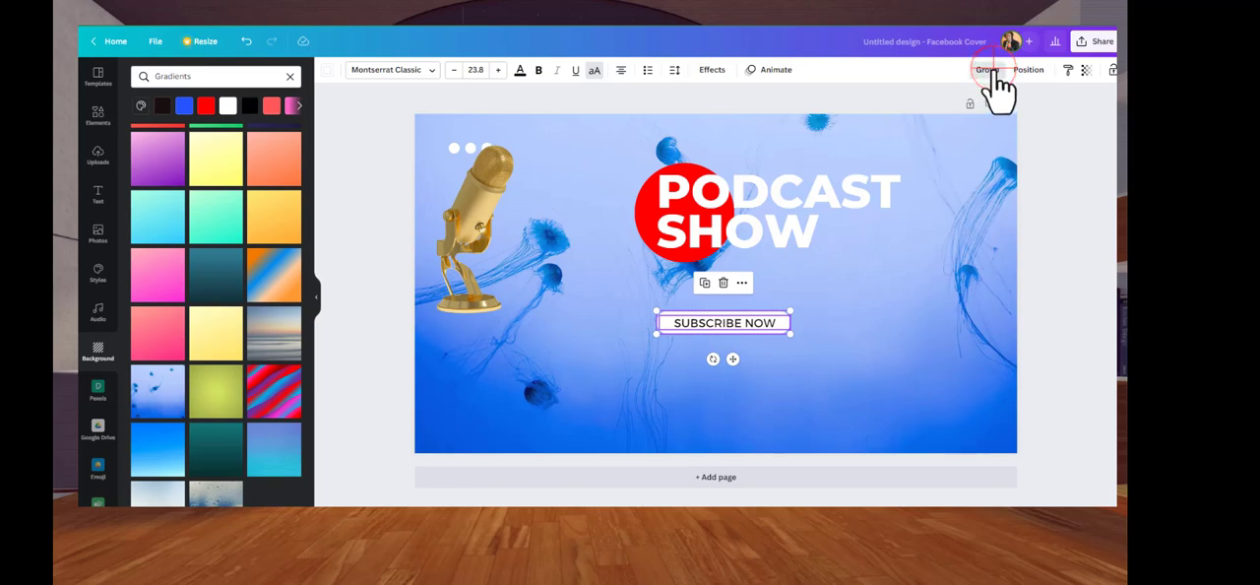
{"action": "left_click", "coordinate": [733, 322]}
{"action": "left_click_drag", "start_coordinate": [738, 326], "coordinate": [836, 285]}
Enlarge the golden microphone and place it at the cover's lower left with its base on the bottom edge
{"action": "left_click_drag", "start_coordinate": [478, 299], "coordinate": [483, 340]}
{"action": "left_click_drag", "start_coordinate": [714, 242], "coordinate": [821, 196]}
{"action": "left_click_drag", "start_coordinate": [526, 354], "coordinate": [487, 369]}
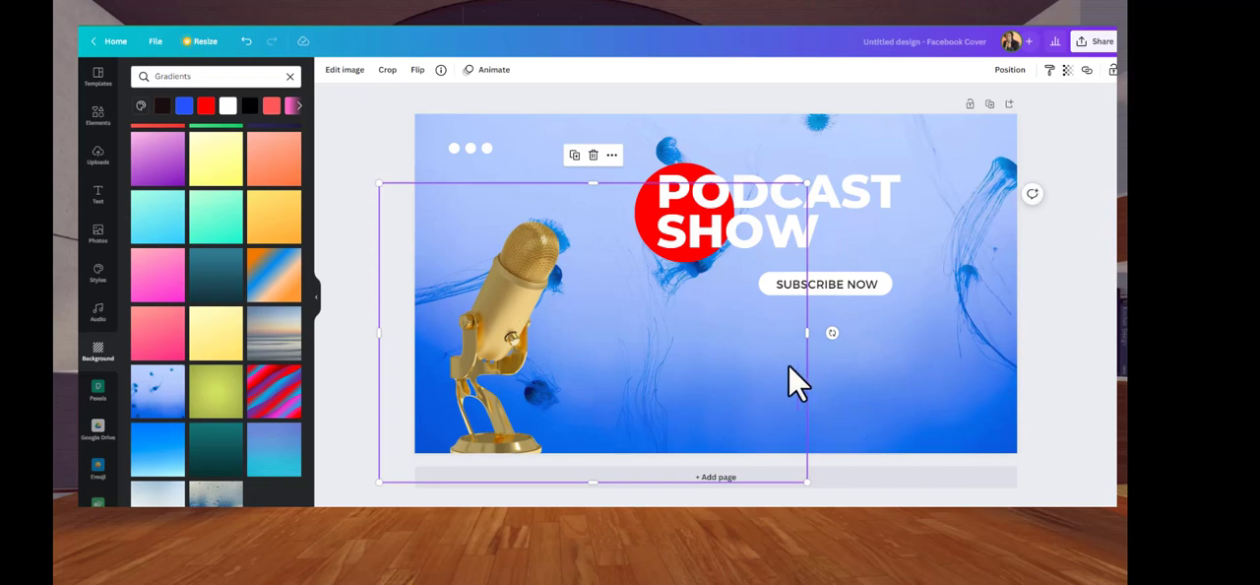
Enlarge the PODCAST SHOW title to about size 116 and position it so its first letters overlap the red circle
{"action": "left_click", "coordinate": [772, 218]}
{"action": "left_click_drag", "start_coordinate": [655, 260], "coordinate": [598, 307]}
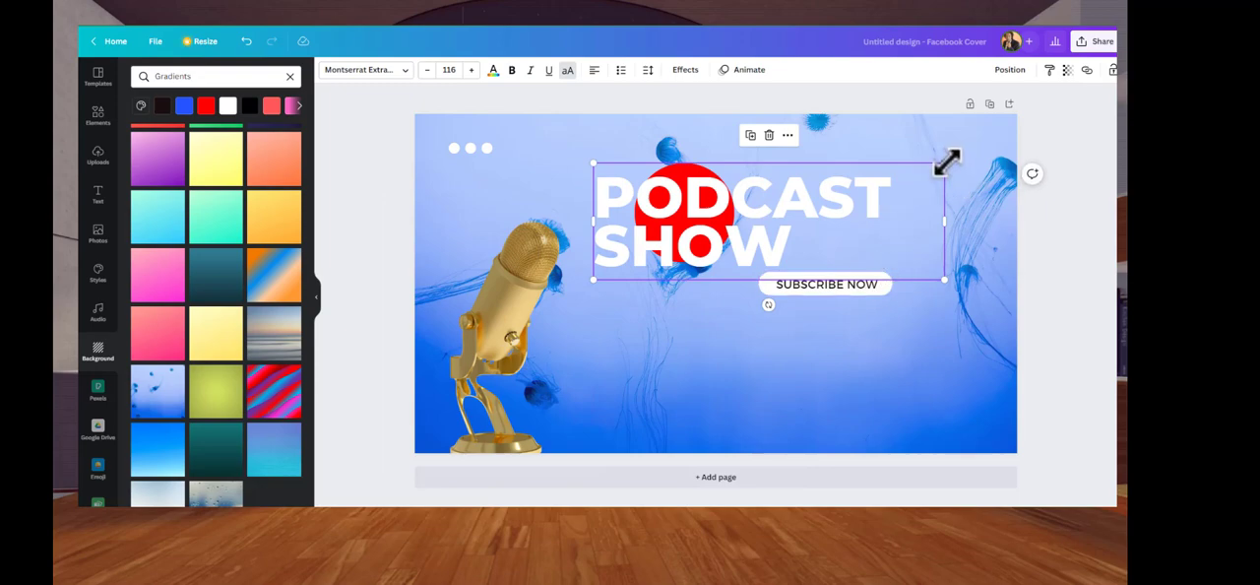
{"action": "left_click_drag", "start_coordinate": [758, 206], "coordinate": [820, 182]}
{"action": "left_click", "coordinate": [639, 320]}
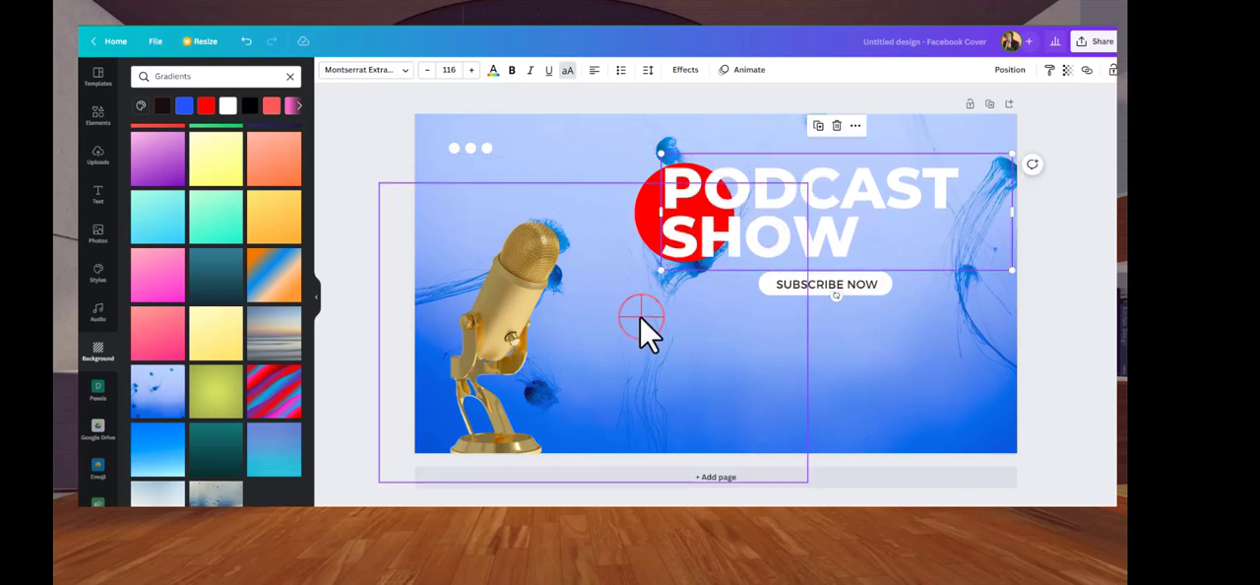
{"action": "left_click", "coordinate": [1057, 360]}
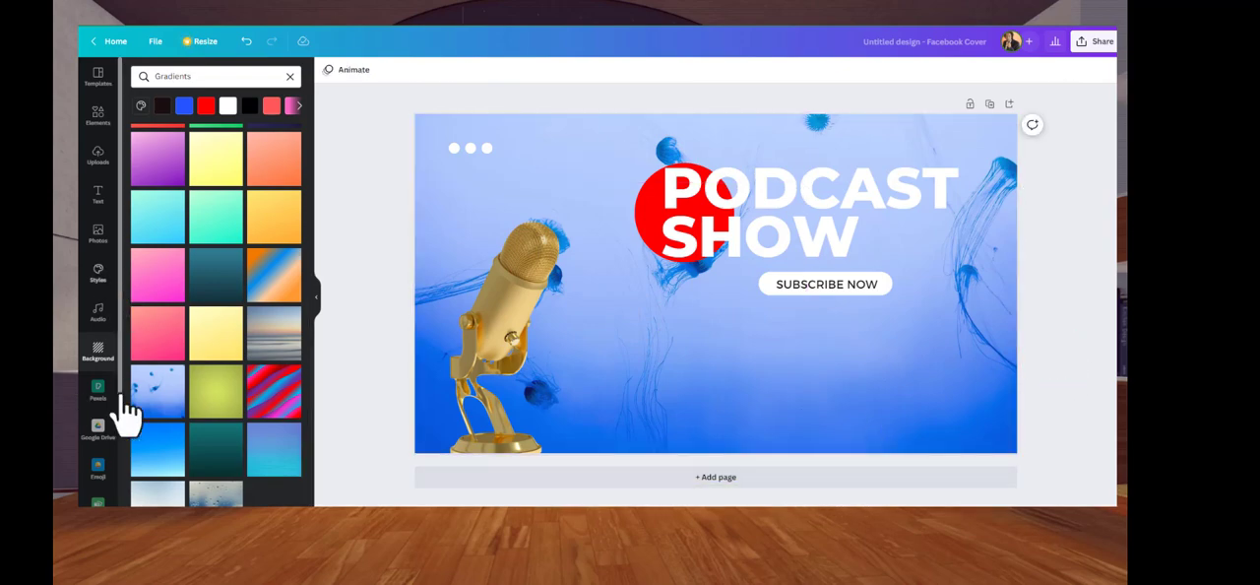
Add the uploaded photo of the man in the paisley shirt and place it beside the microphone at the cover's bottom
{"action": "left_click", "coordinate": [106, 159]}
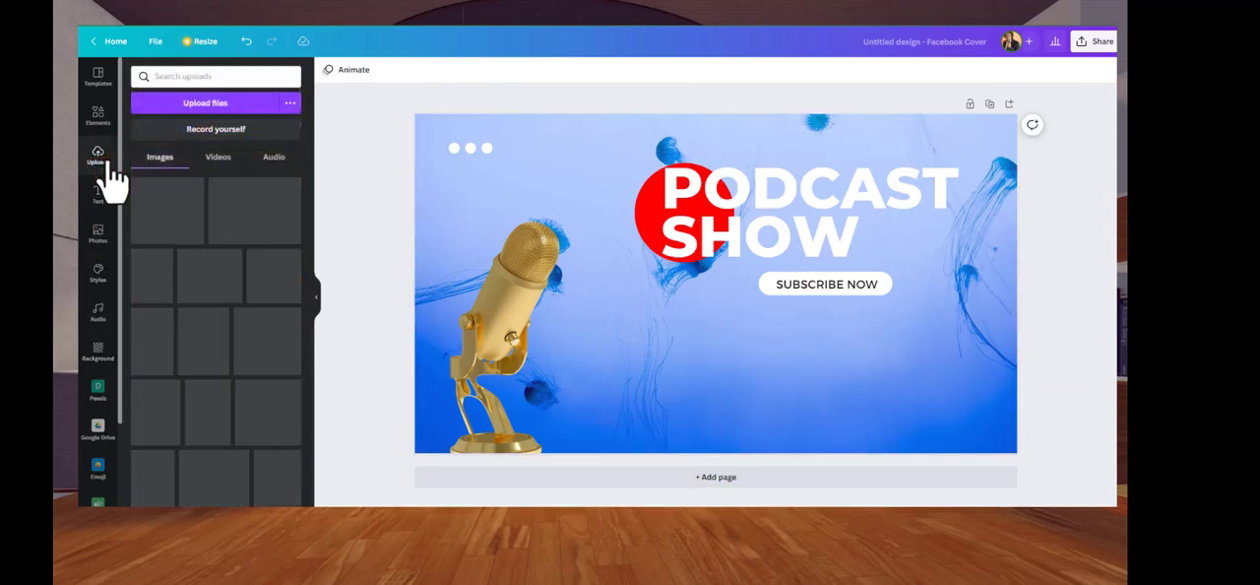
{"action": "left_click", "coordinate": [307, 268]}
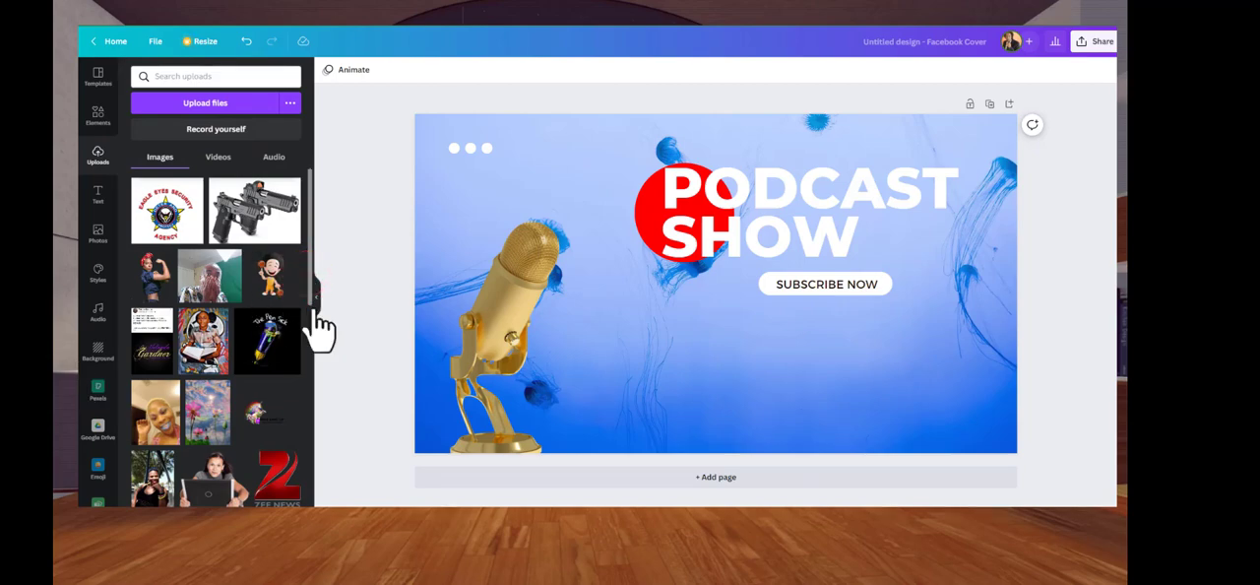
{"action": "scroll", "coordinate": [313, 287], "scroll_direction": "down", "scroll_amount": 4}
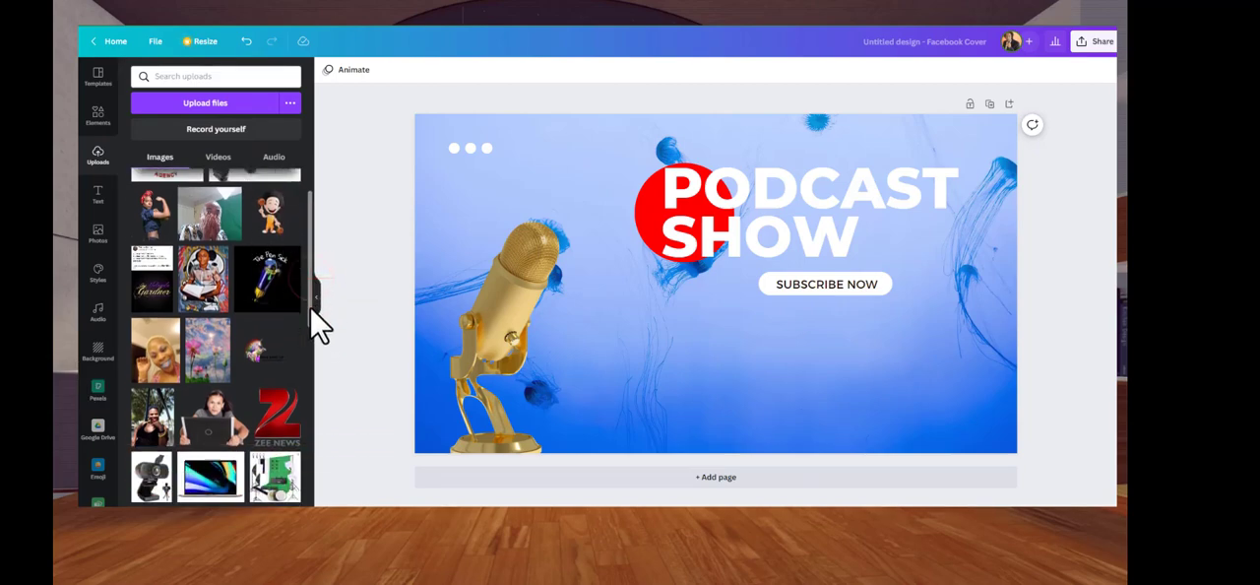
{"action": "scroll", "coordinate": [325, 372], "scroll_direction": "down", "scroll_amount": 10}
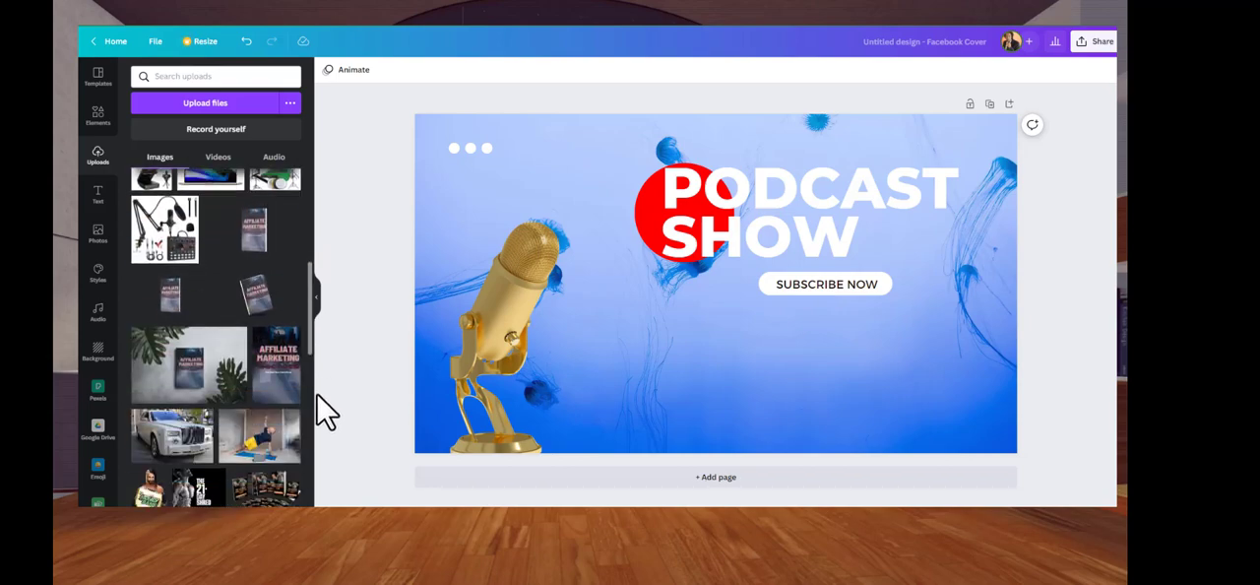
{"action": "scroll", "coordinate": [305, 472], "scroll_direction": "down", "scroll_amount": 1}
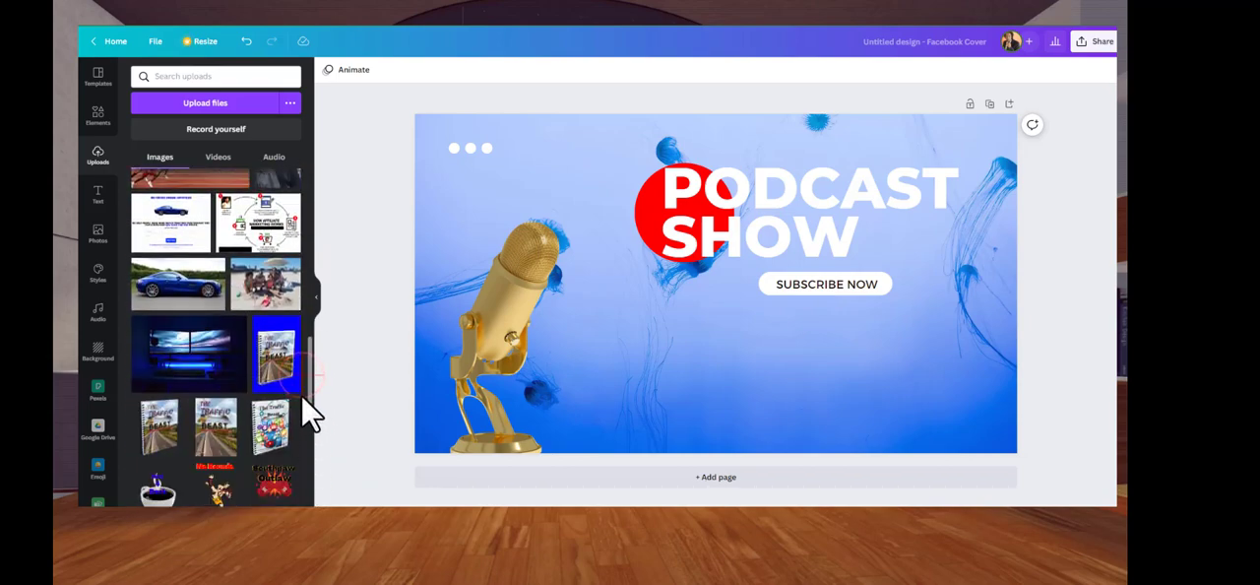
{"action": "scroll", "coordinate": [313, 386], "scroll_direction": "down", "scroll_amount": 6}
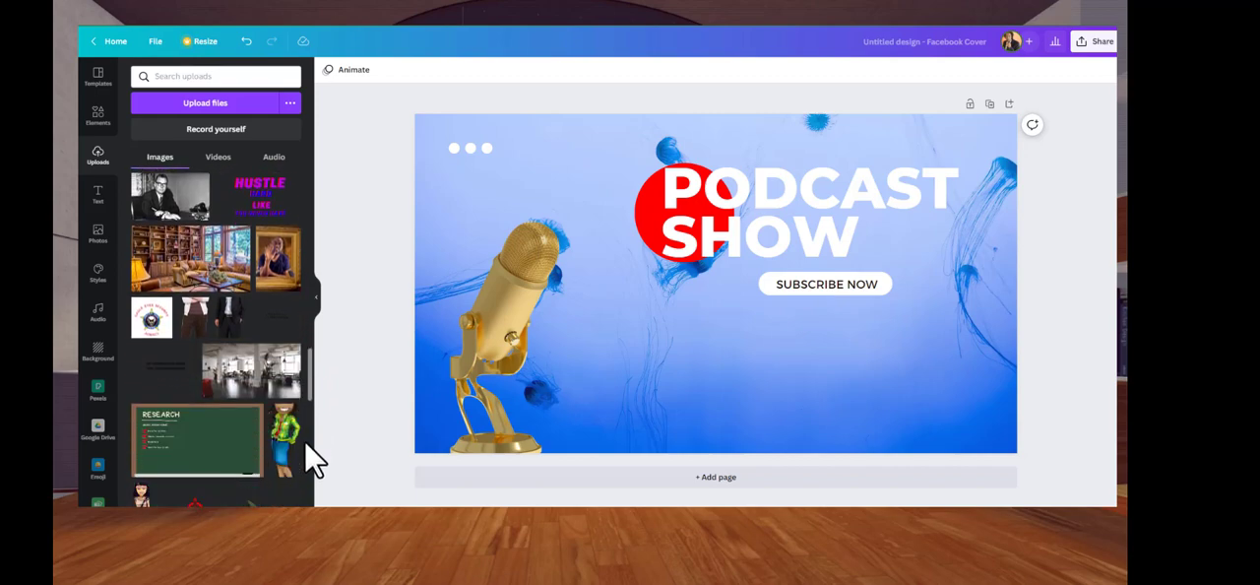
{"action": "scroll", "coordinate": [308, 482], "scroll_direction": "down", "scroll_amount": 4}
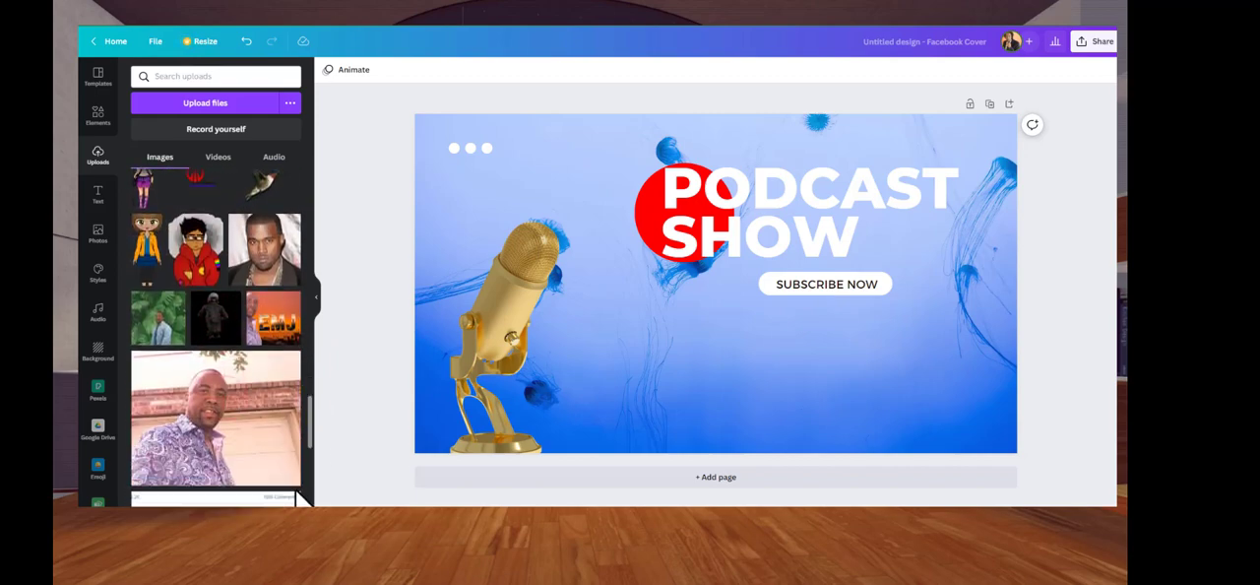
{"action": "left_click", "coordinate": [239, 423]}
{"action": "left_click_drag", "start_coordinate": [624, 331], "coordinate": [597, 358]}
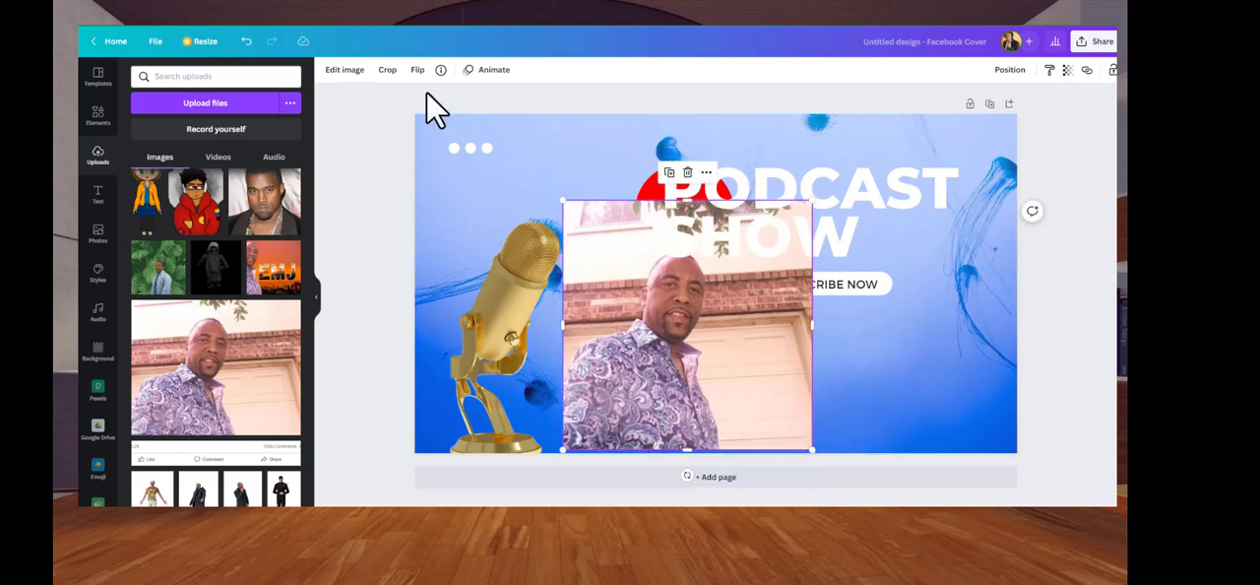
Remove the man's photo background with BG Remover and enlarge him to nearly the full height of the cover
{"action": "left_click", "coordinate": [351, 70]}
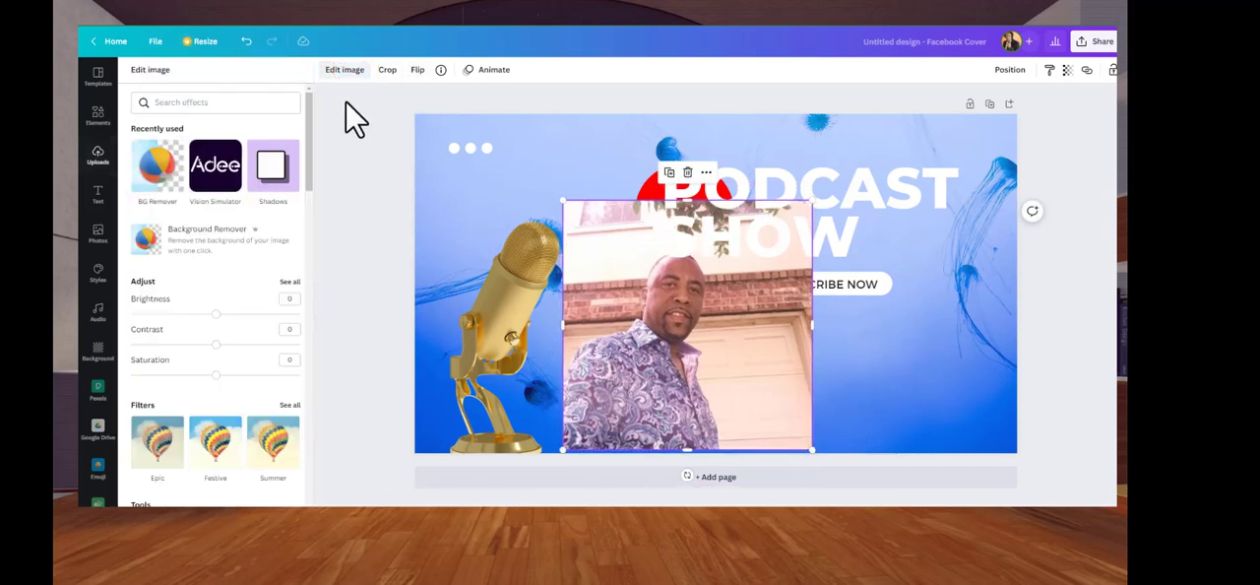
{"action": "left_click", "coordinate": [160, 192]}
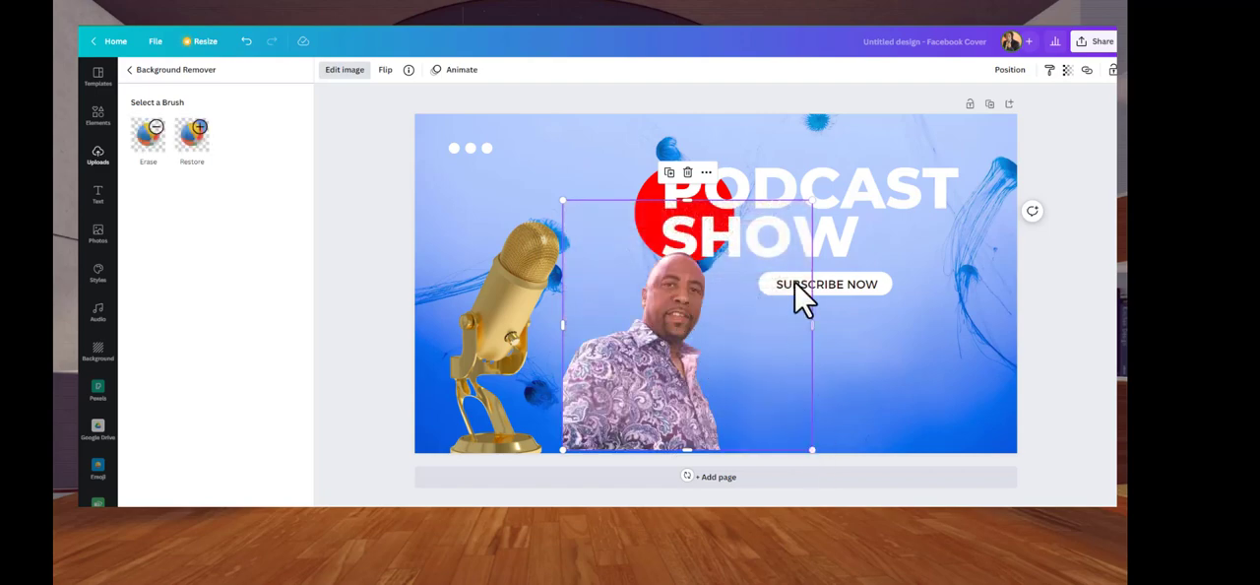
{"action": "left_click_drag", "start_coordinate": [809, 201], "coordinate": [1034, 98]}
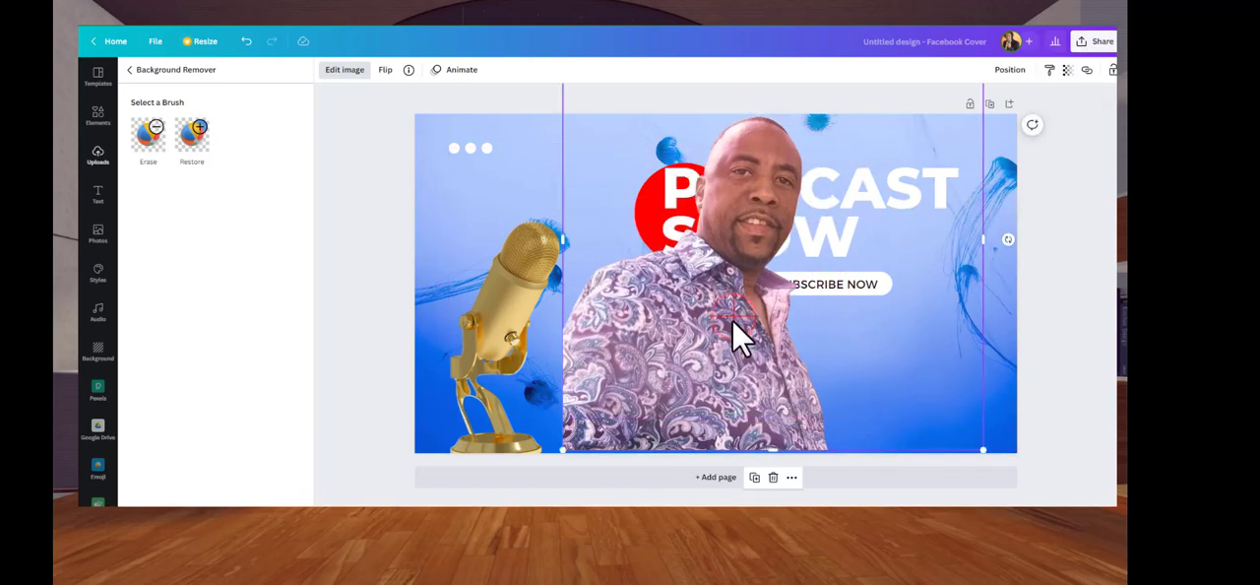
{"action": "left_click_drag", "start_coordinate": [740, 346], "coordinate": [742, 326]}
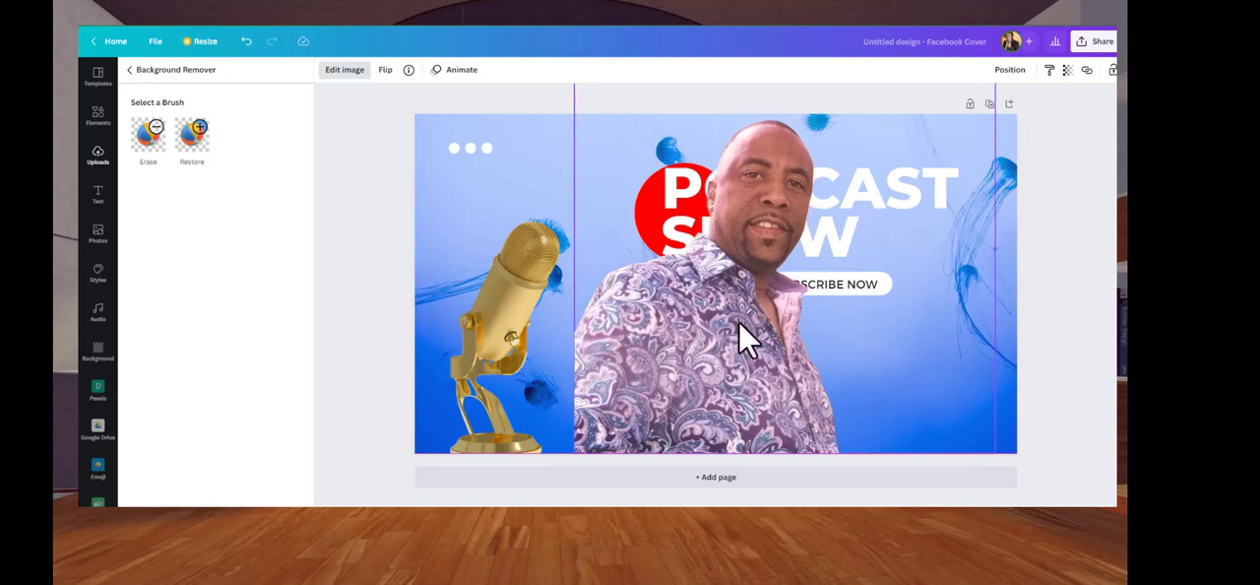
Flip the man's photo horizontally and move it to the right edge of the cover
{"action": "left_click", "coordinate": [386, 71]}
{"action": "left_click", "coordinate": [389, 99]}
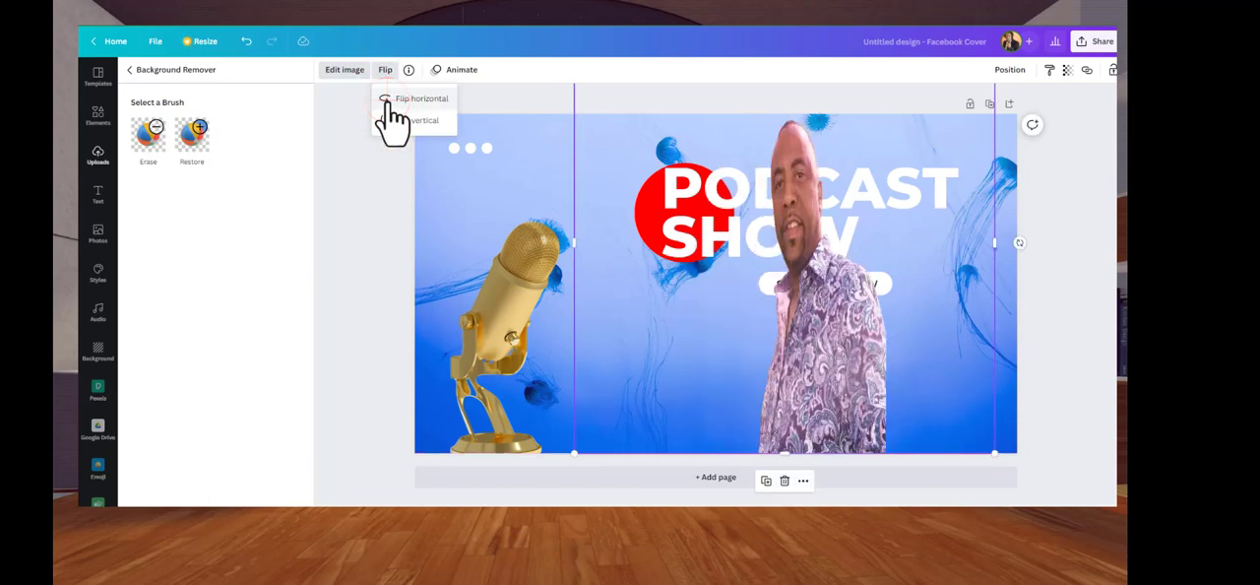
{"action": "left_click_drag", "start_coordinate": [822, 333], "coordinate": [851, 334]}
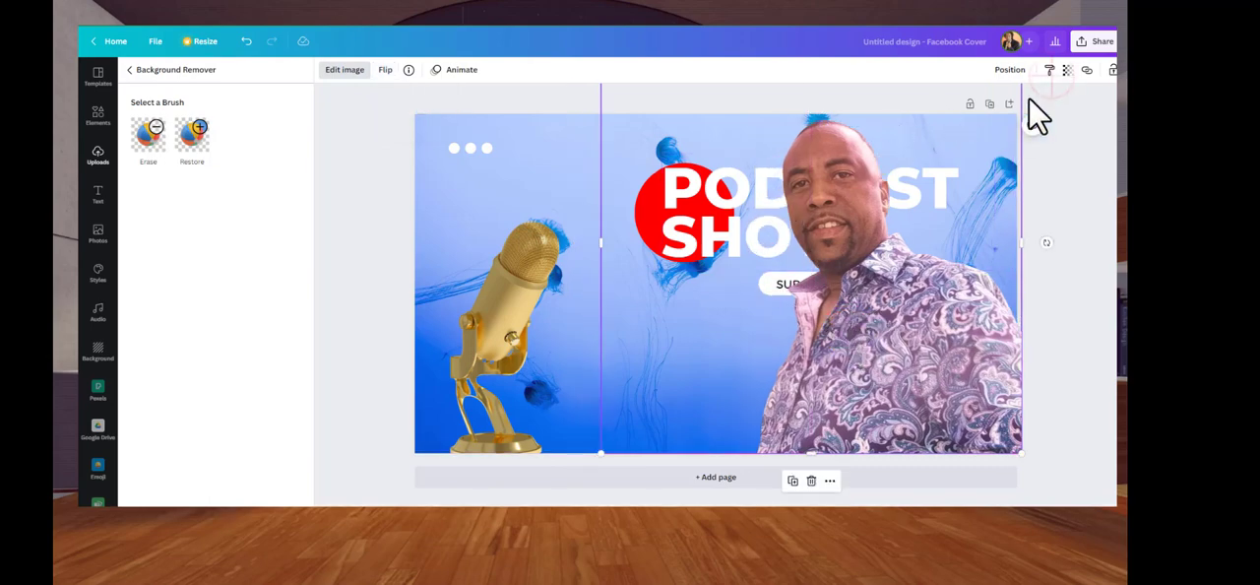
Fade the man's photo so the title shows through by setting its transparency to about 48
{"action": "left_click", "coordinate": [1067, 71]}
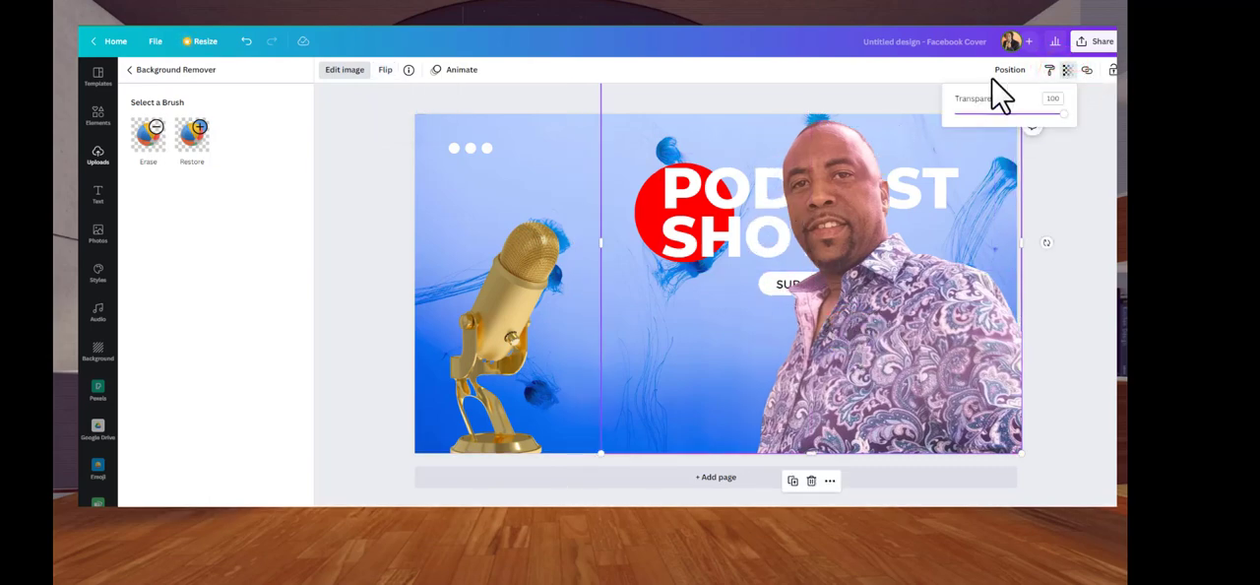
{"action": "left_click", "coordinate": [1062, 114]}
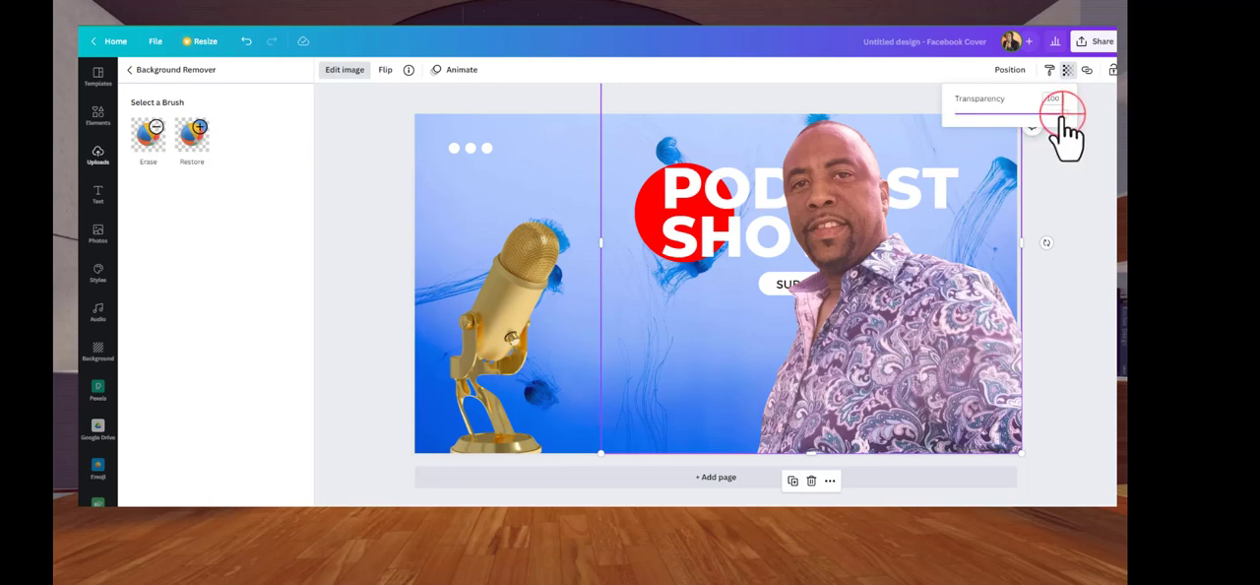
{"action": "left_click_drag", "start_coordinate": [1061, 116], "coordinate": [1018, 115]}
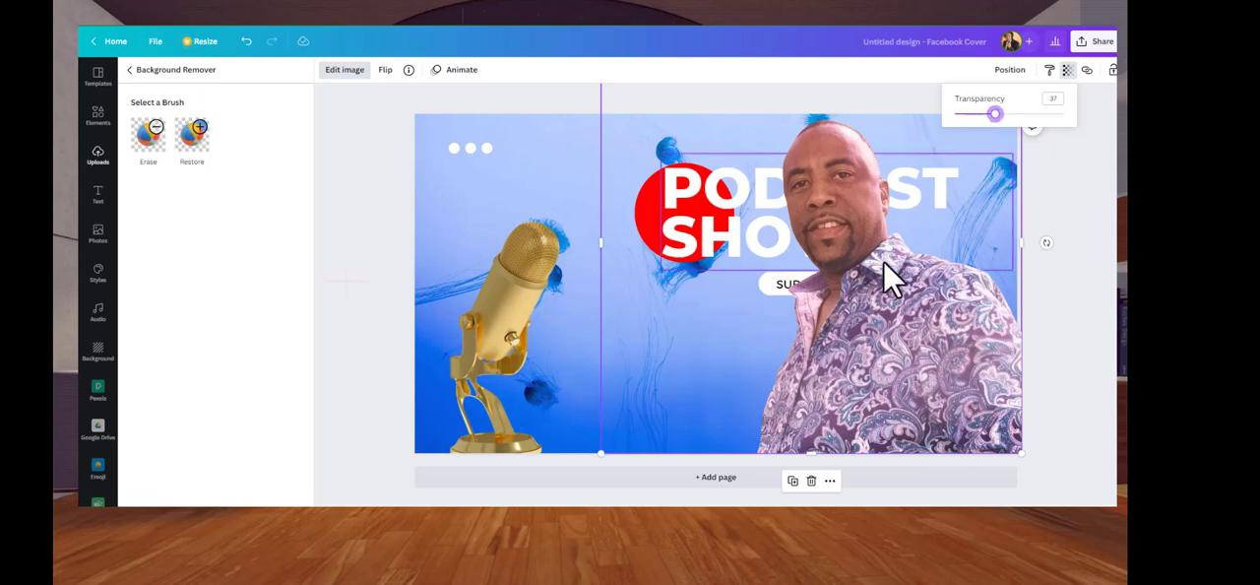
{"action": "left_click", "coordinate": [351, 270]}
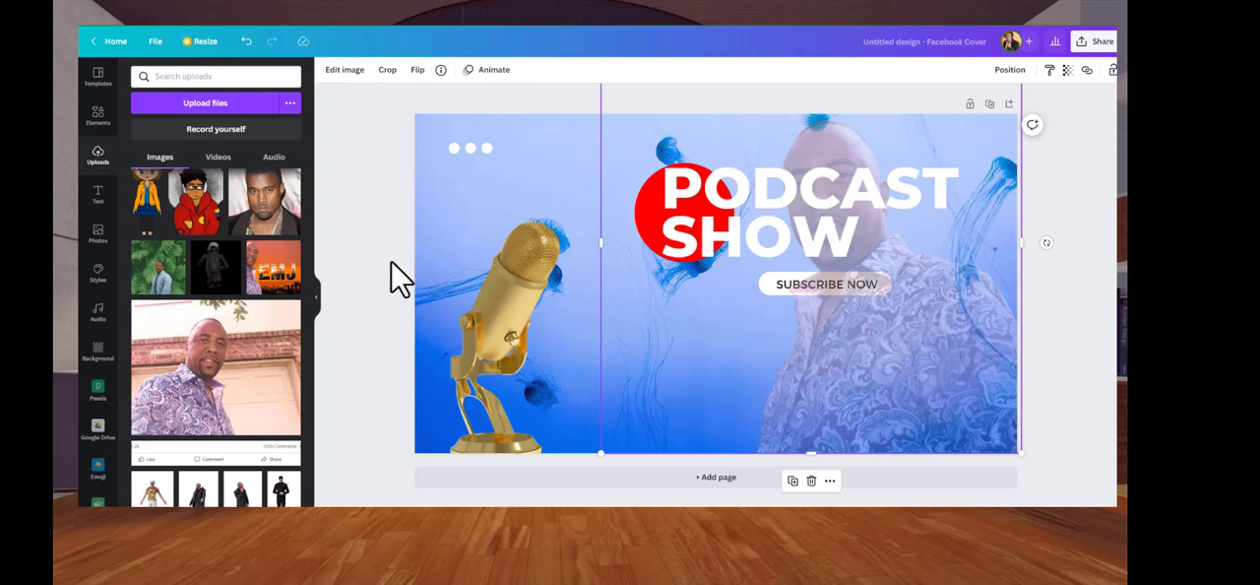
{"action": "left_click", "coordinate": [1066, 70]}
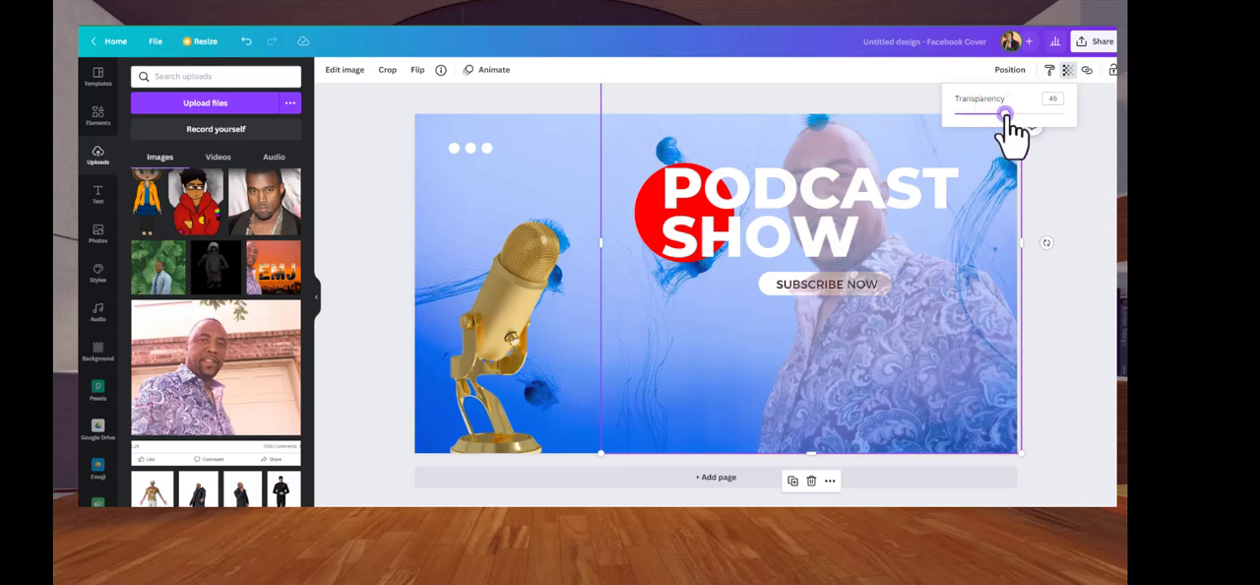
{"action": "left_click", "coordinate": [354, 144]}
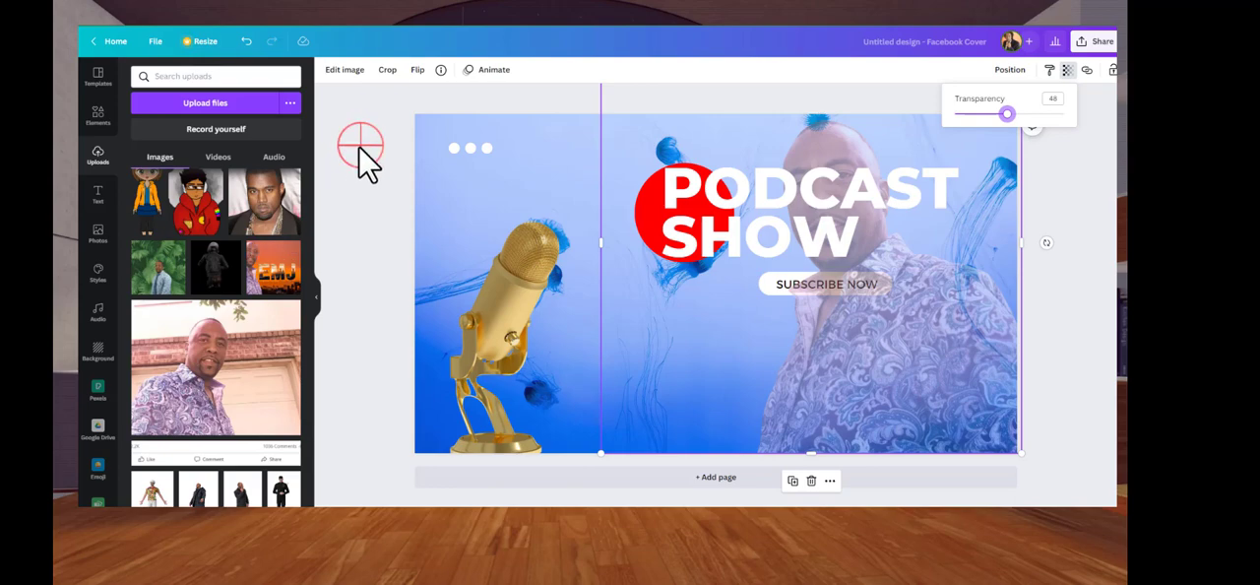
Move the golden microphone beside the man and shrink it, nudging his photo slightly to the right
{"action": "left_click", "coordinate": [488, 363]}
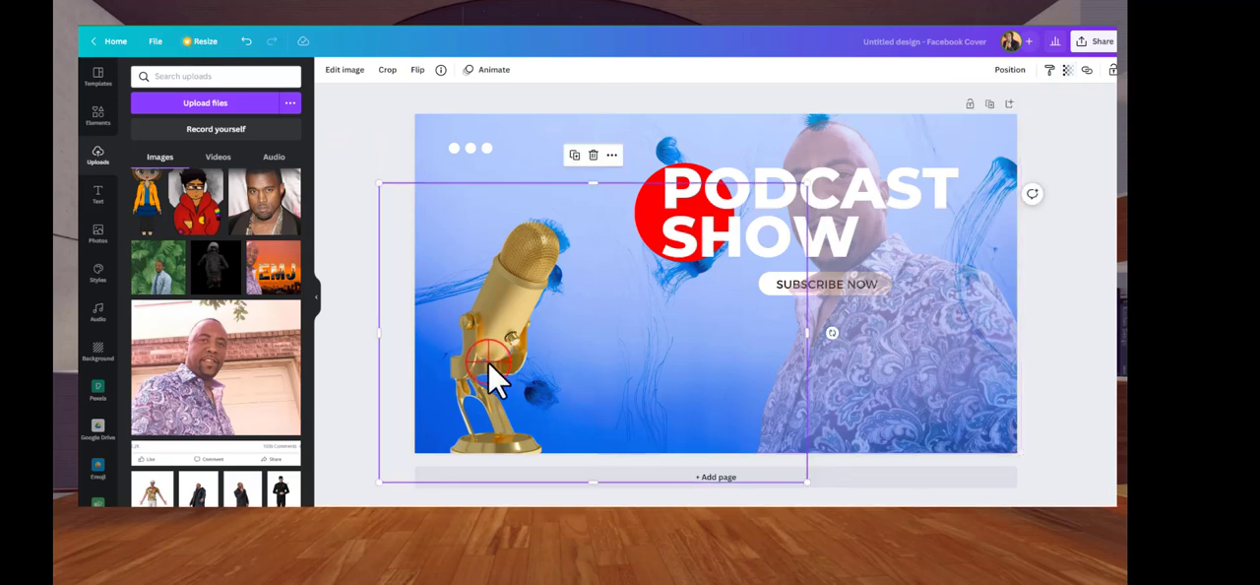
{"action": "left_click_drag", "start_coordinate": [488, 363], "coordinate": [661, 362]}
{"action": "left_click", "coordinate": [541, 175]}
{"action": "left_click_drag", "start_coordinate": [549, 181], "coordinate": [604, 266]}
{"action": "left_click_drag", "start_coordinate": [705, 421], "coordinate": [723, 403]}
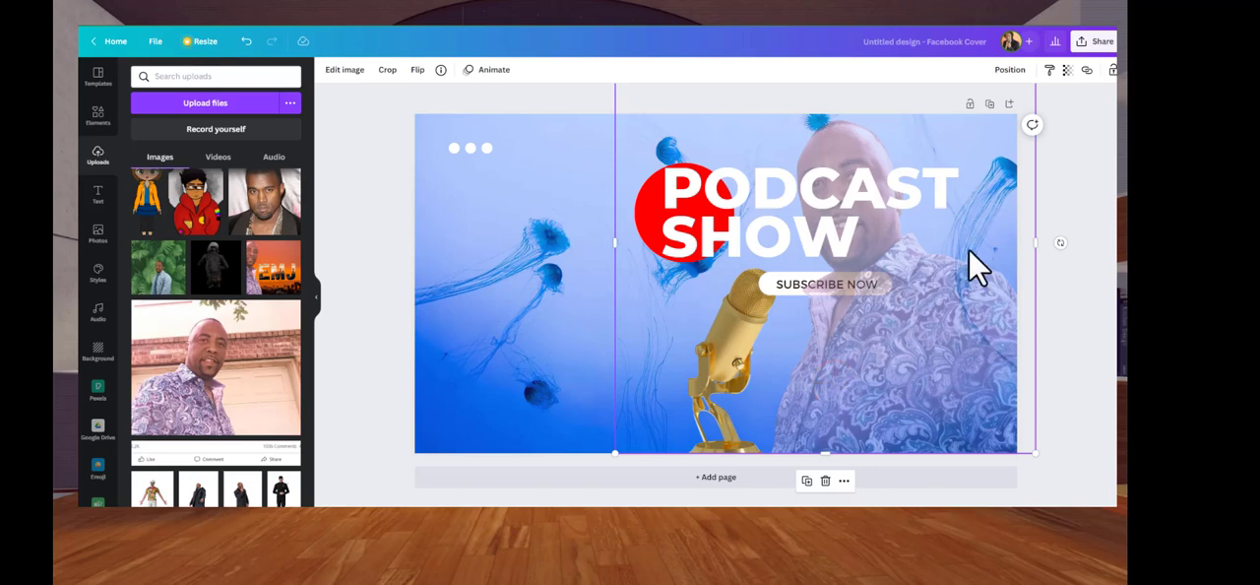
Lock the position of the man's photo and move the microphone slightly left, away from his shirt
{"action": "left_click", "coordinate": [1110, 71]}
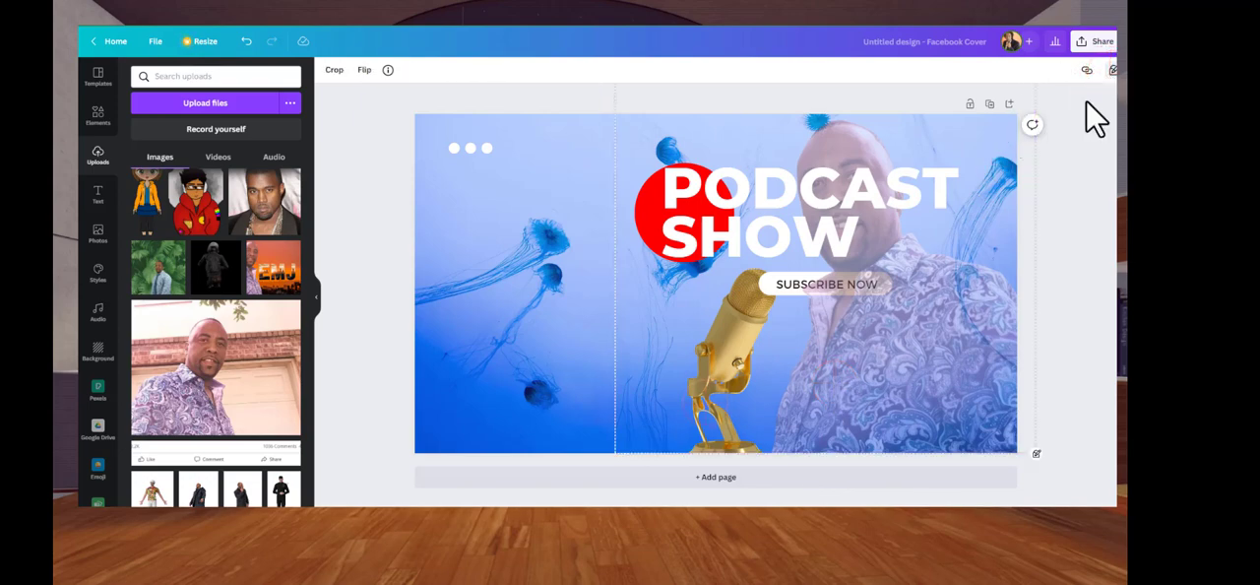
{"action": "left_click", "coordinate": [701, 379]}
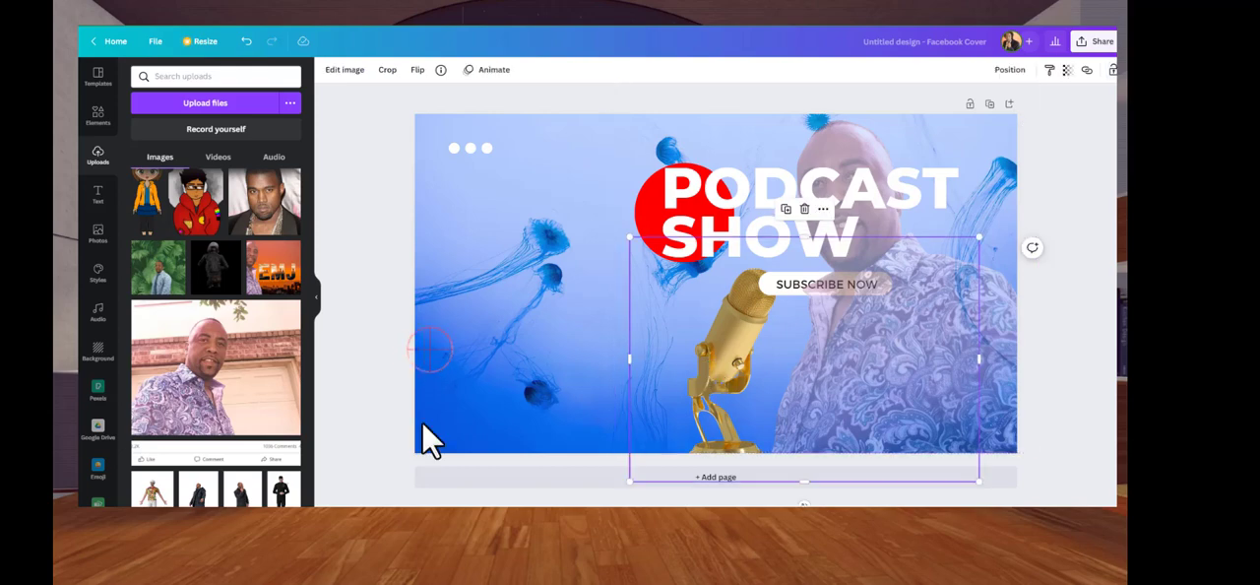
{"action": "left_click", "coordinate": [438, 366]}
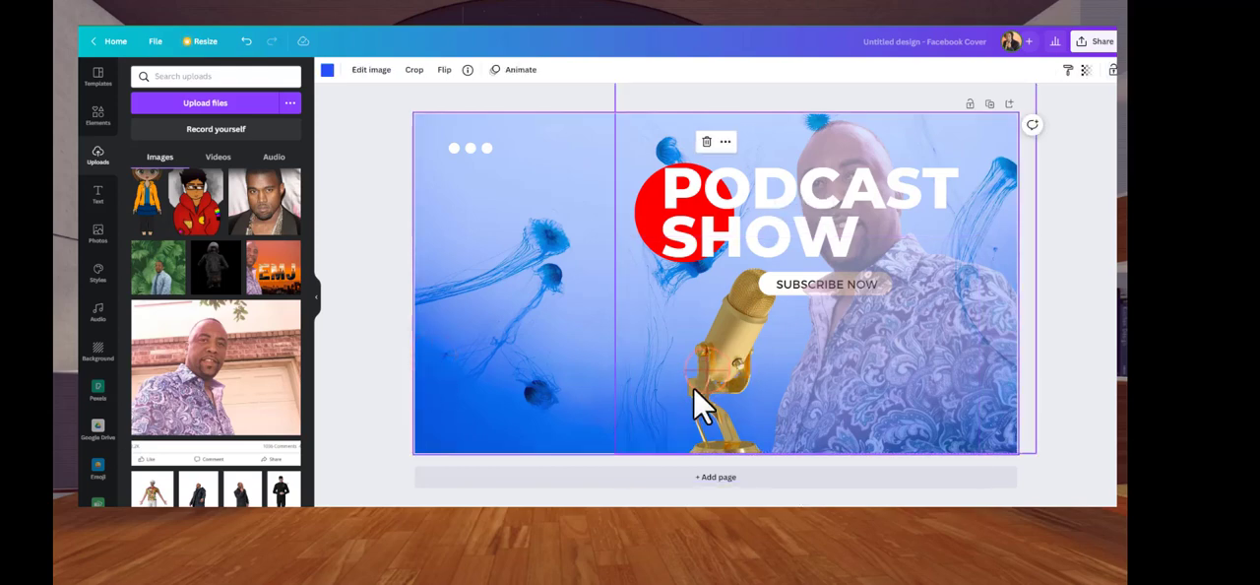
{"action": "left_click", "coordinate": [710, 378]}
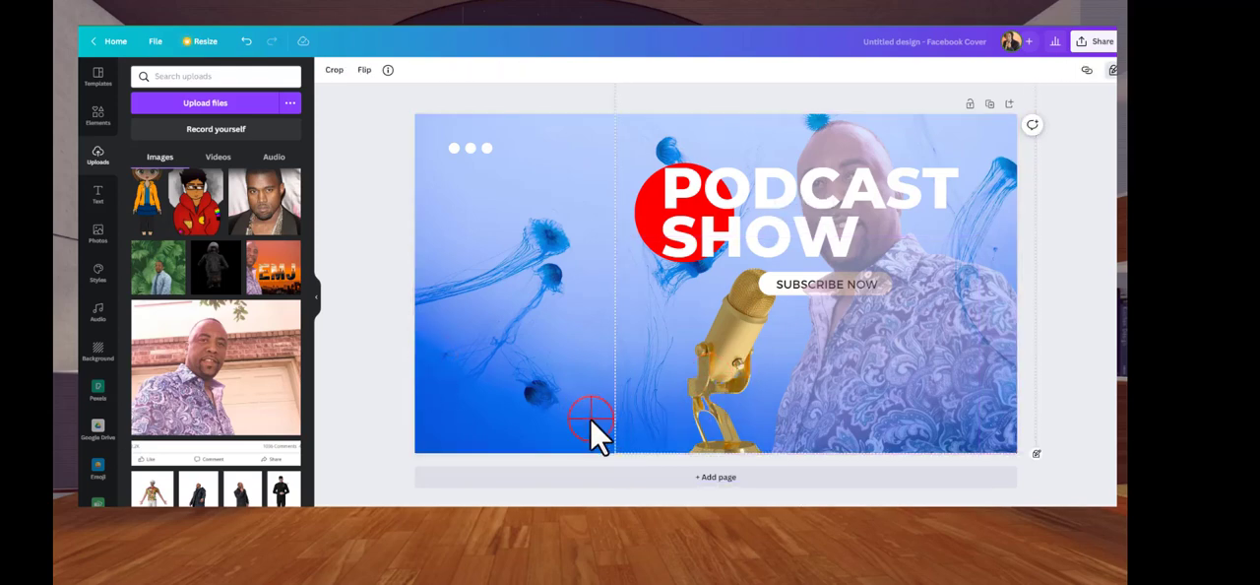
{"action": "left_click", "coordinate": [591, 418]}
{"action": "left_click", "coordinate": [717, 411]}
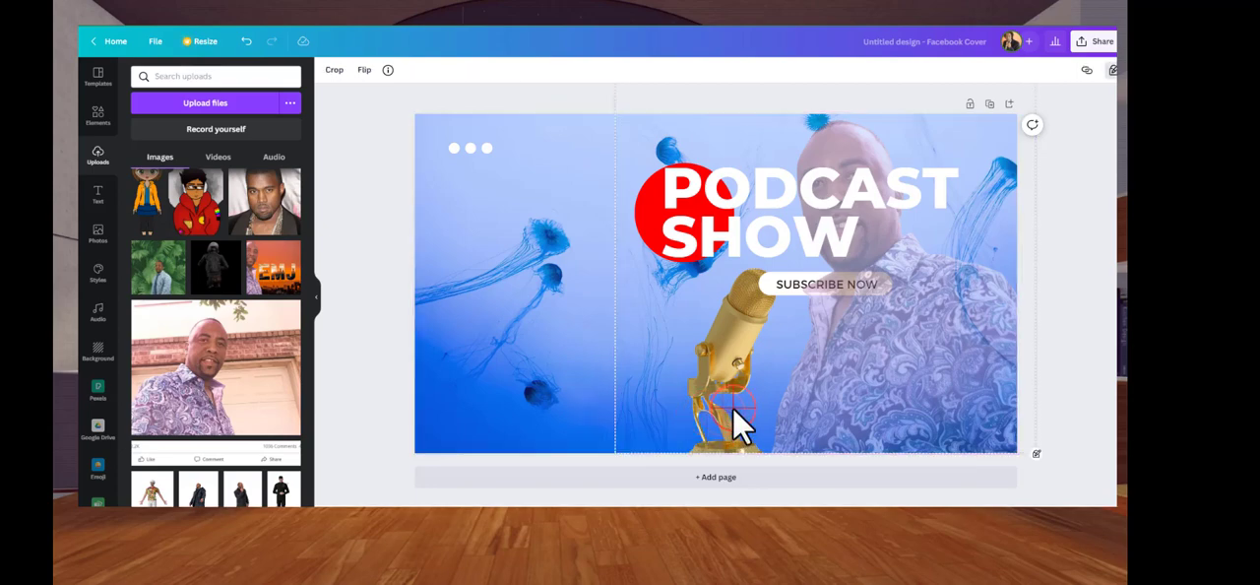
{"action": "double_click", "coordinate": [739, 424]}
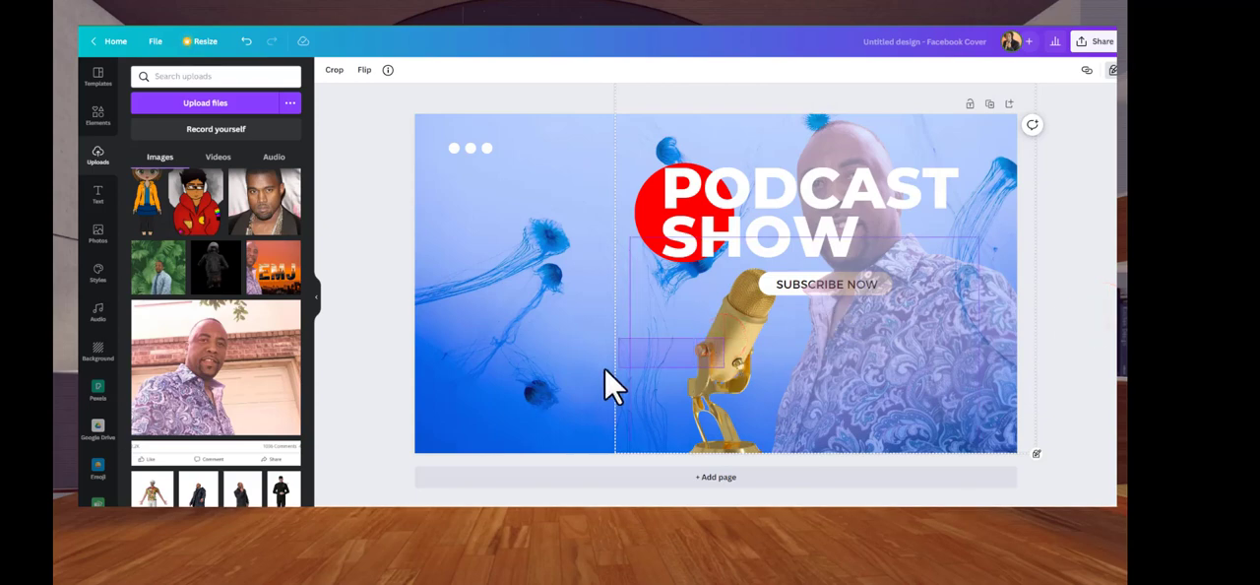
{"action": "left_click", "coordinate": [716, 357]}
{"action": "left_click_drag", "start_coordinate": [716, 356], "coordinate": [689, 351]}
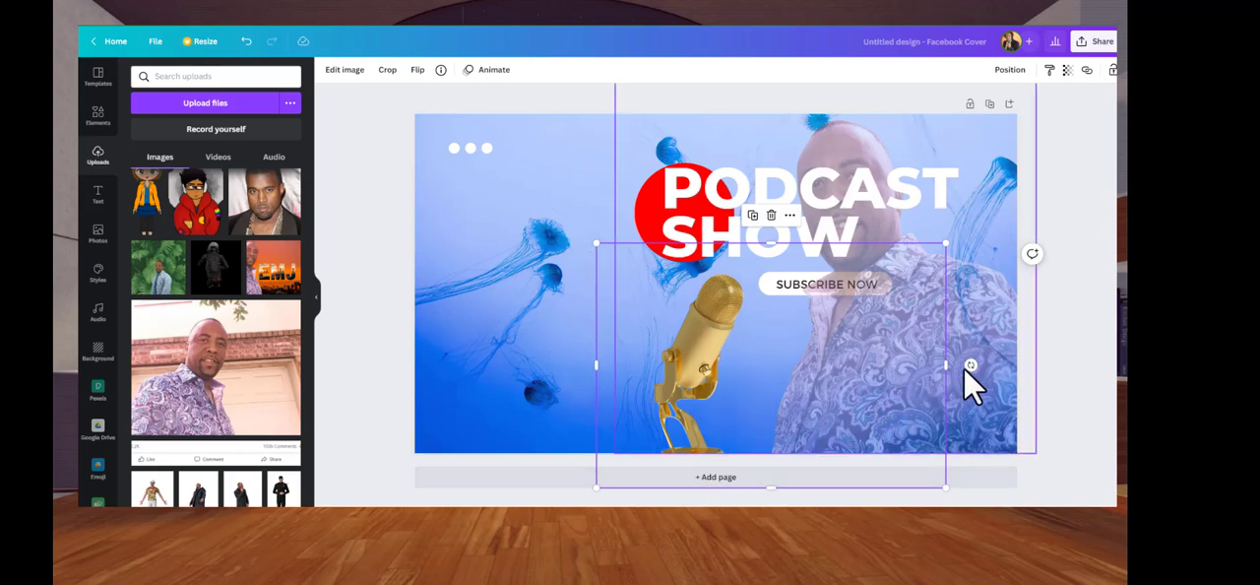
Tilt the microphone clockwise and enlarge it slightly, keeping its base at the cover's bottom edge beside the man
{"action": "left_click_drag", "start_coordinate": [969, 366], "coordinate": [960, 394]}
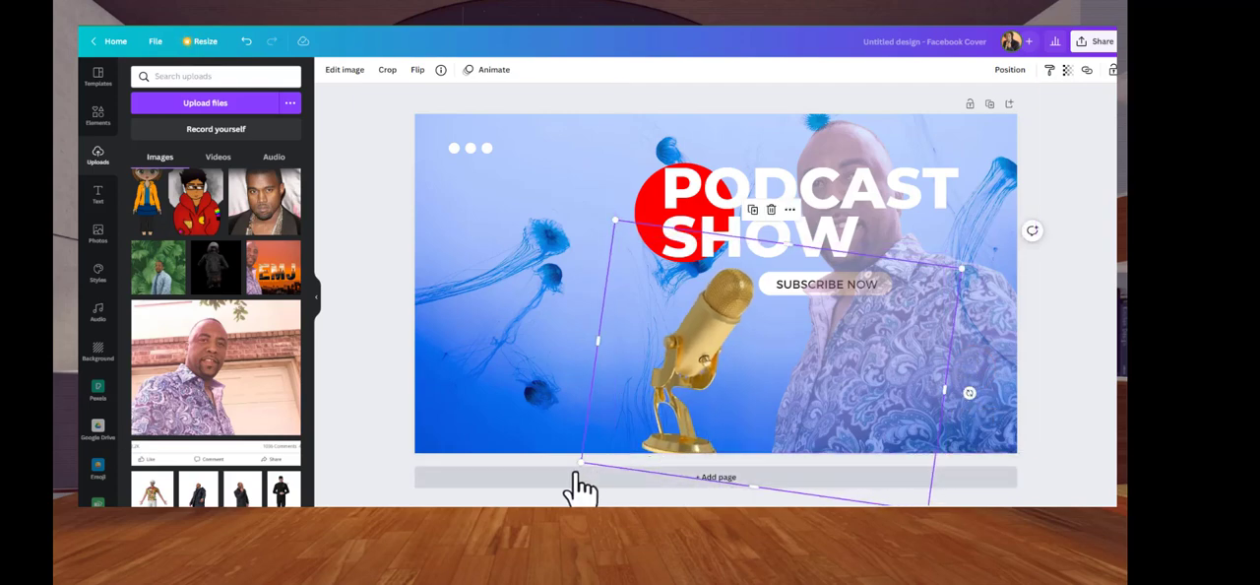
{"action": "left_click_drag", "start_coordinate": [583, 458], "coordinate": [555, 480]}
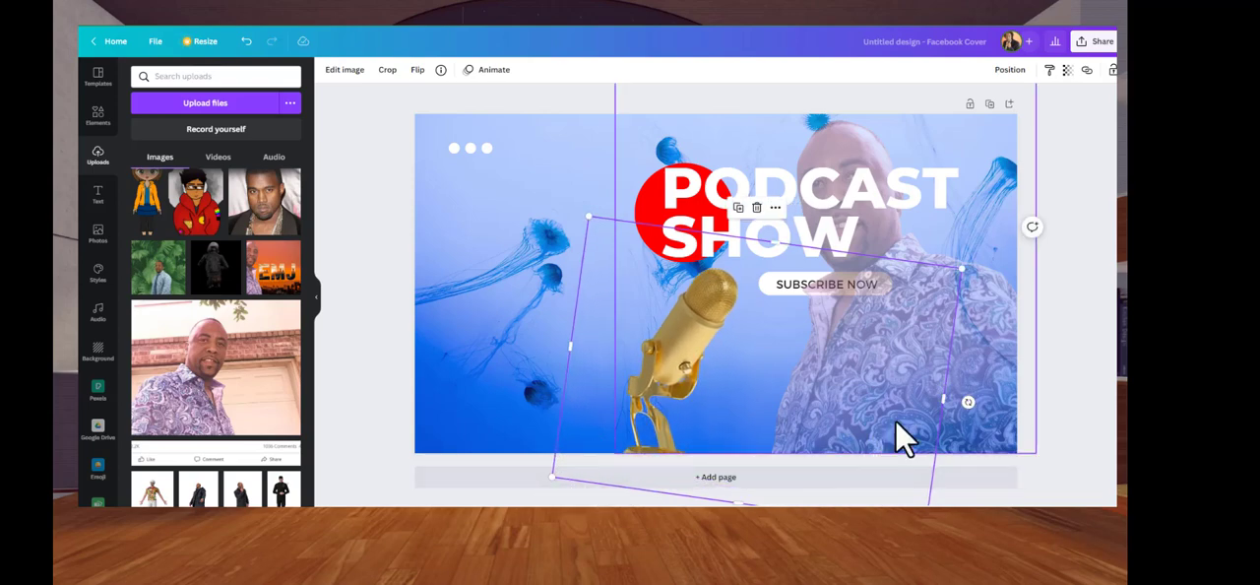
{"action": "left_click", "coordinate": [969, 399]}
{"action": "left_click_drag", "start_coordinate": [969, 399], "coordinate": [969, 407]}
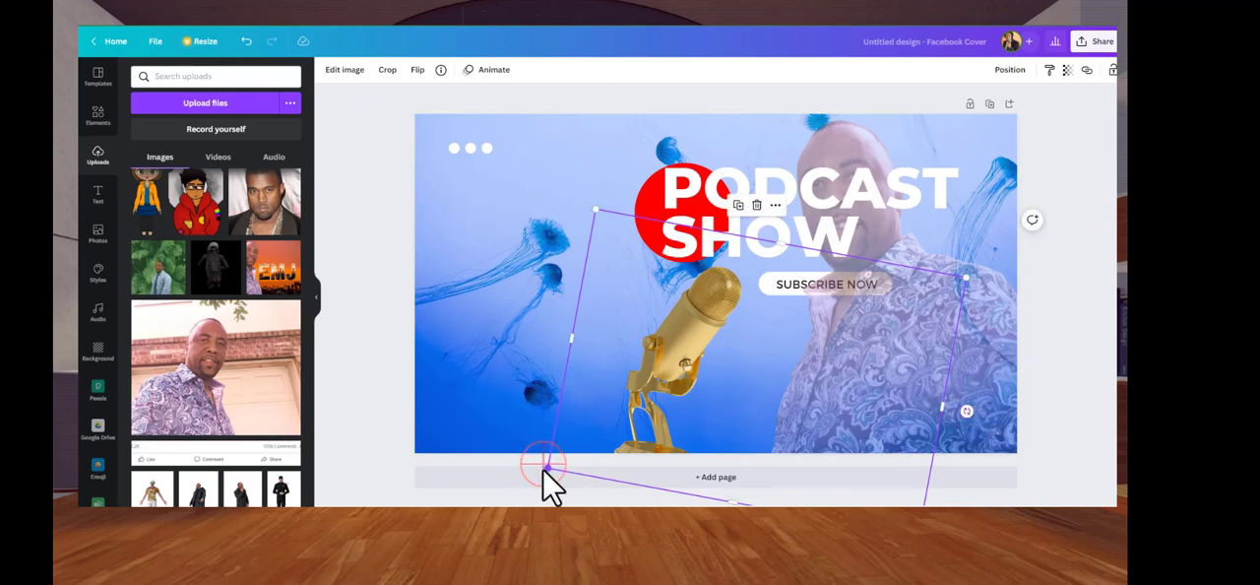
{"action": "left_click_drag", "start_coordinate": [548, 468], "coordinate": [541, 472]}
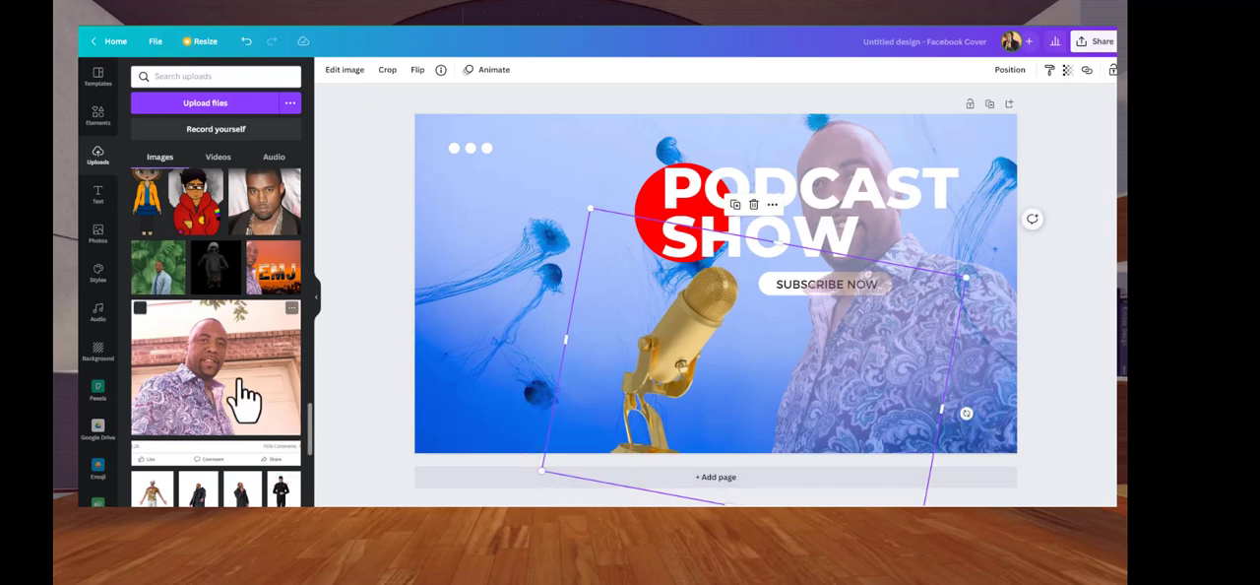
{"action": "mouse_move", "coordinate": [654, 372]}
{"action": "left_mouse_down"}
{"action": "mouse_move", "coordinate": [689, 384]}
{"action": "mouse_move", "coordinate": [672, 360]}
{"action": "mouse_move", "coordinate": [667, 374]}
{"action": "left_mouse_up"}
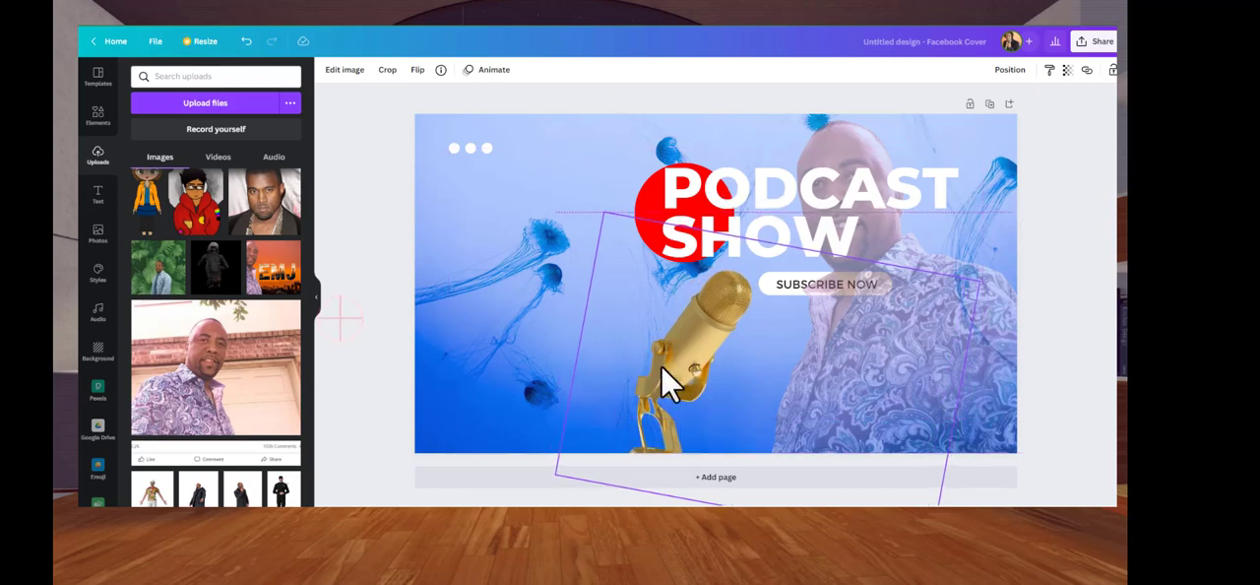
{"action": "left_click", "coordinate": [354, 330]}
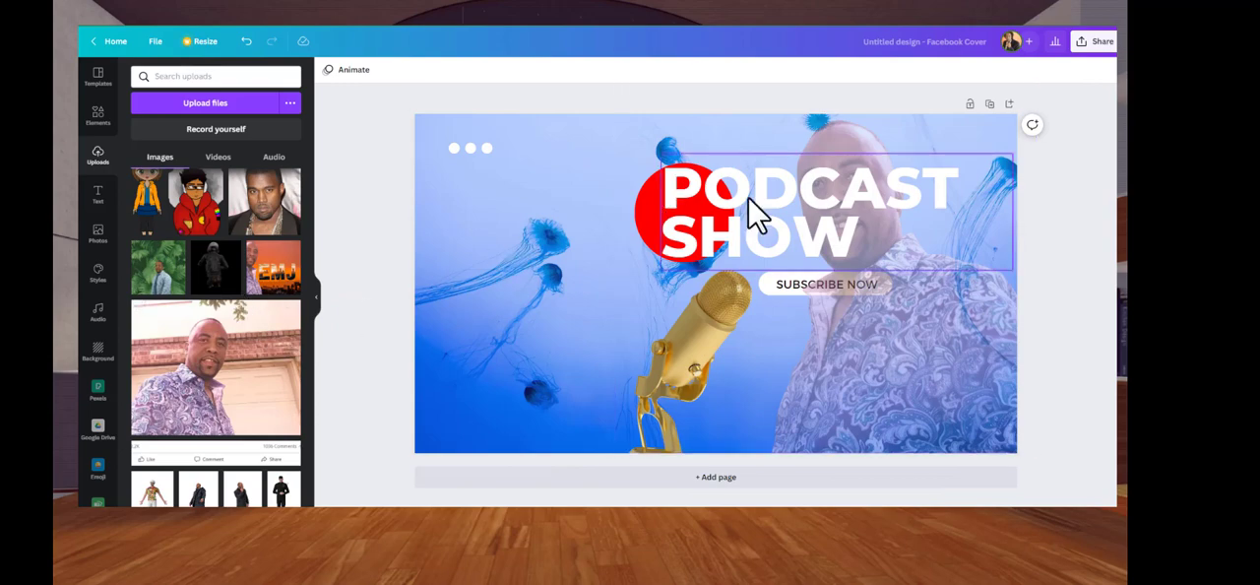
Group the PODCAST SHOW title with its red circle and move the group to the left half of the cover
{"action": "left_click_drag", "start_coordinate": [581, 150], "coordinate": [748, 230]}
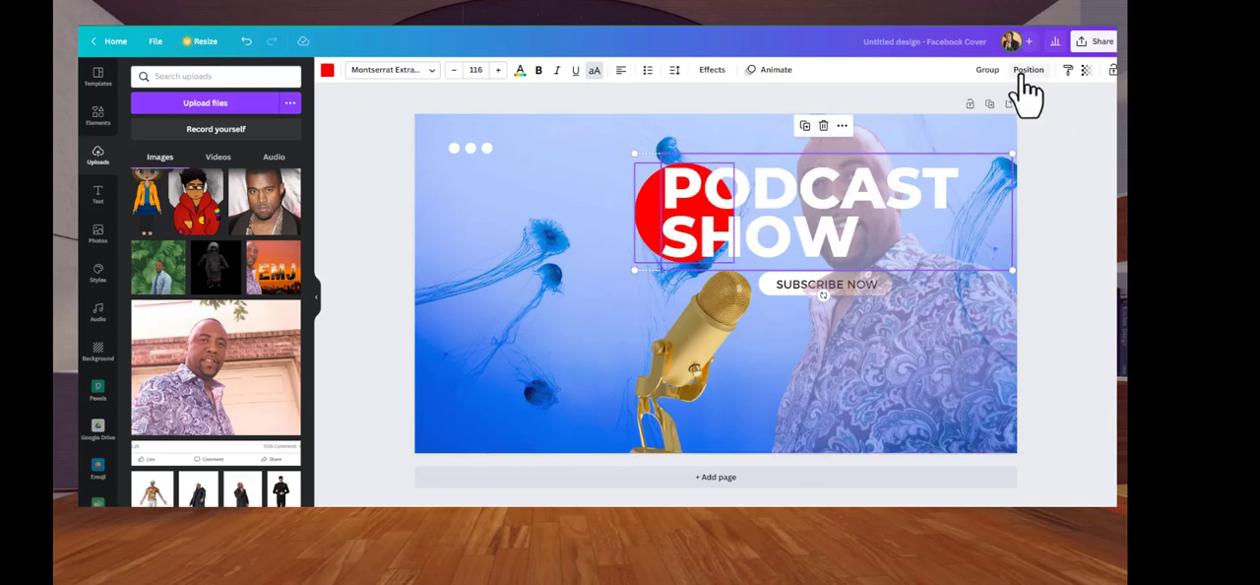
{"action": "left_click", "coordinate": [989, 71]}
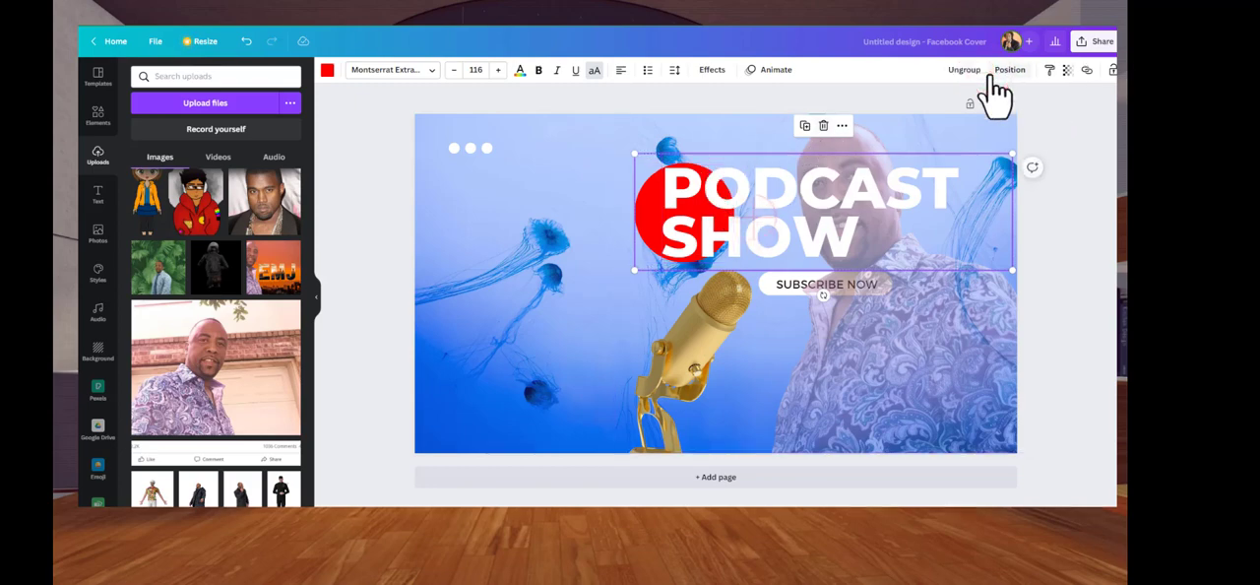
{"action": "left_click_drag", "start_coordinate": [764, 231], "coordinate": [596, 224]}
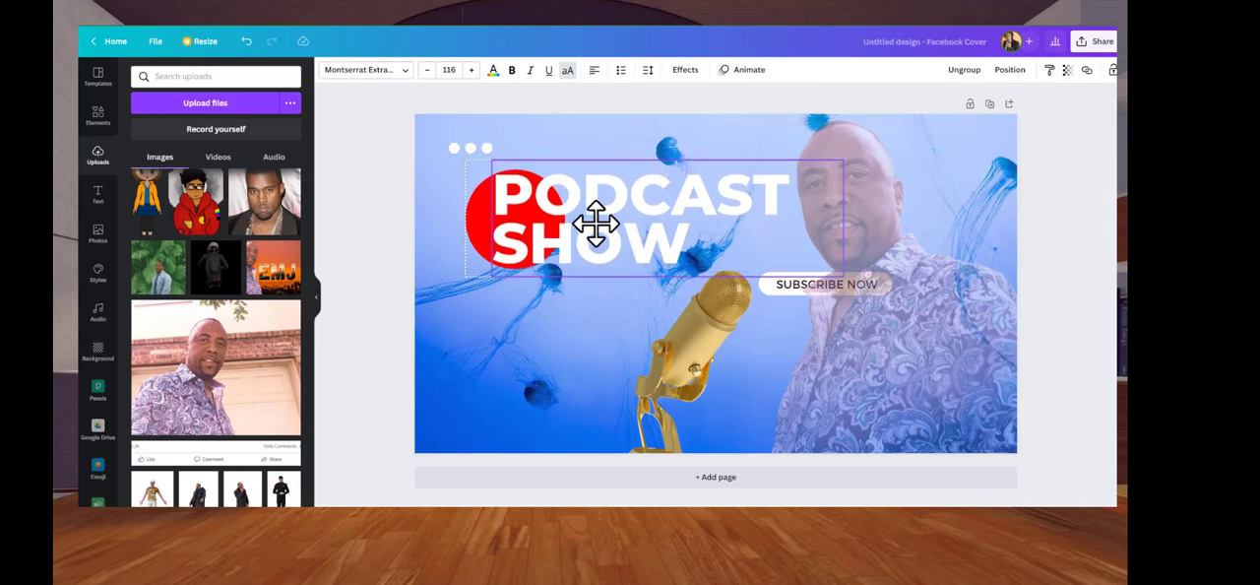
Recolor the three white dots red and place them just below the end of the word SHOW
{"action": "left_click", "coordinate": [456, 148]}
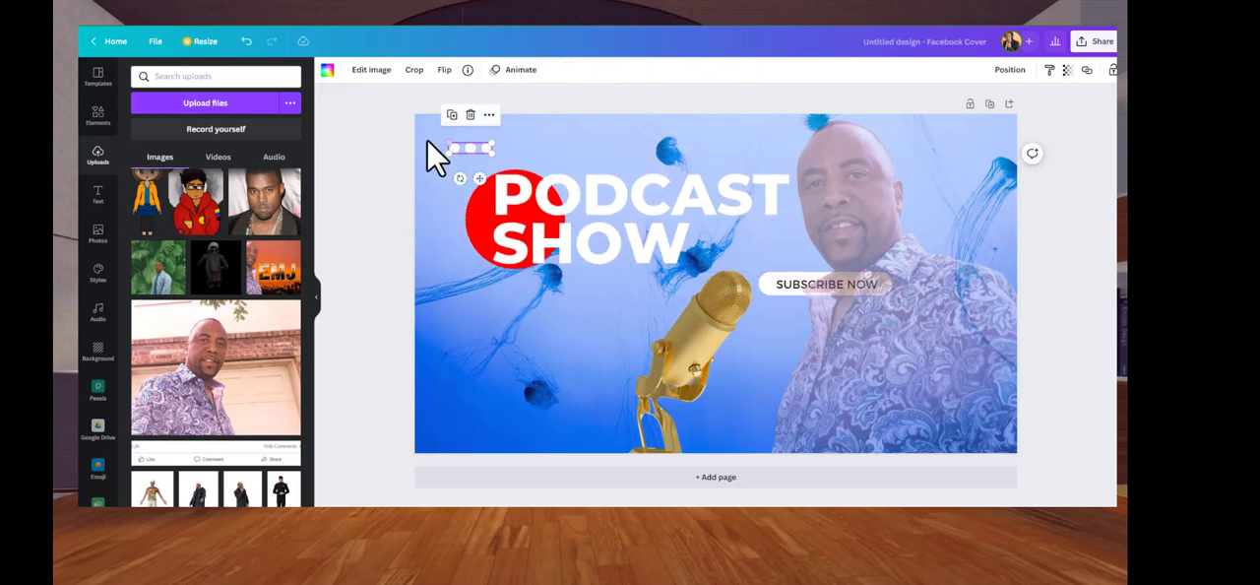
{"action": "left_click", "coordinate": [326, 70]}
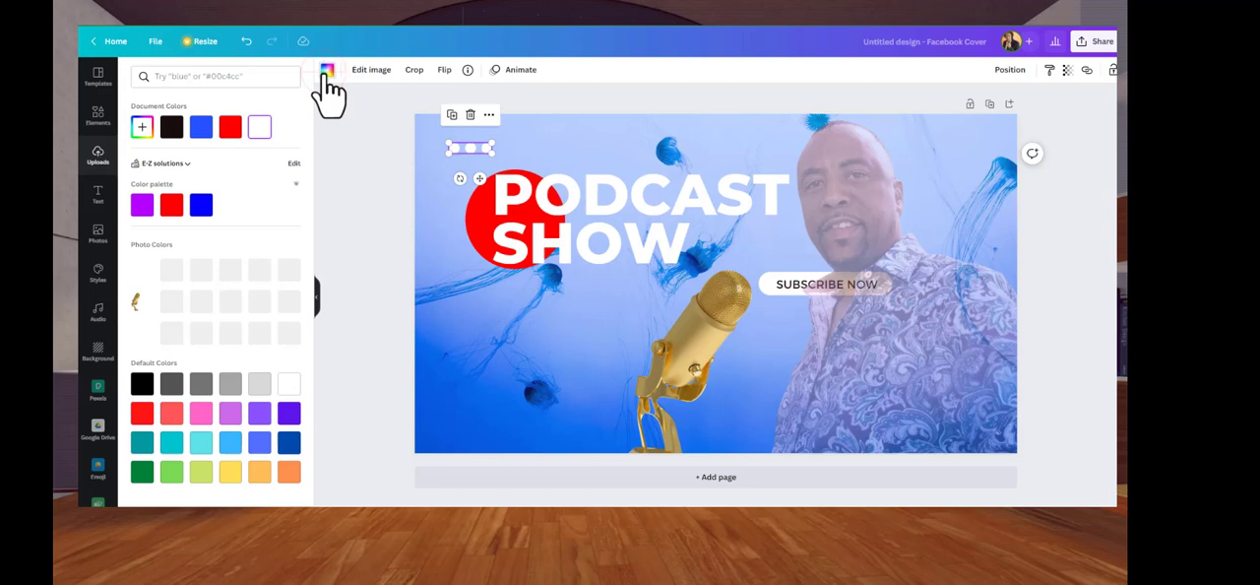
{"action": "left_click", "coordinate": [236, 127]}
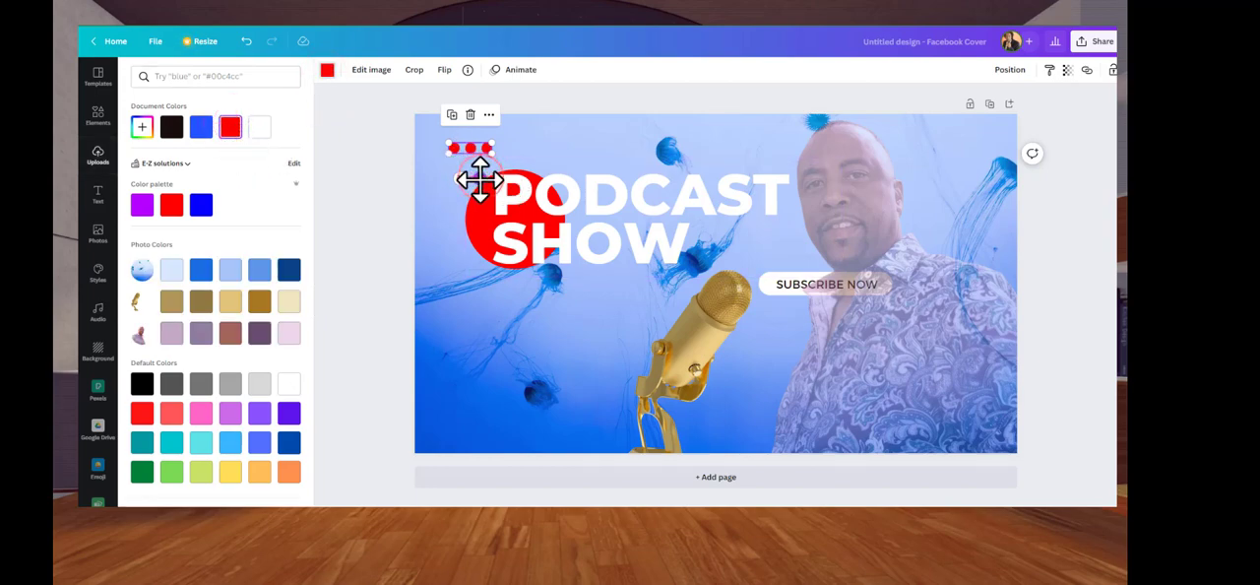
{"action": "left_click_drag", "start_coordinate": [479, 180], "coordinate": [668, 302]}
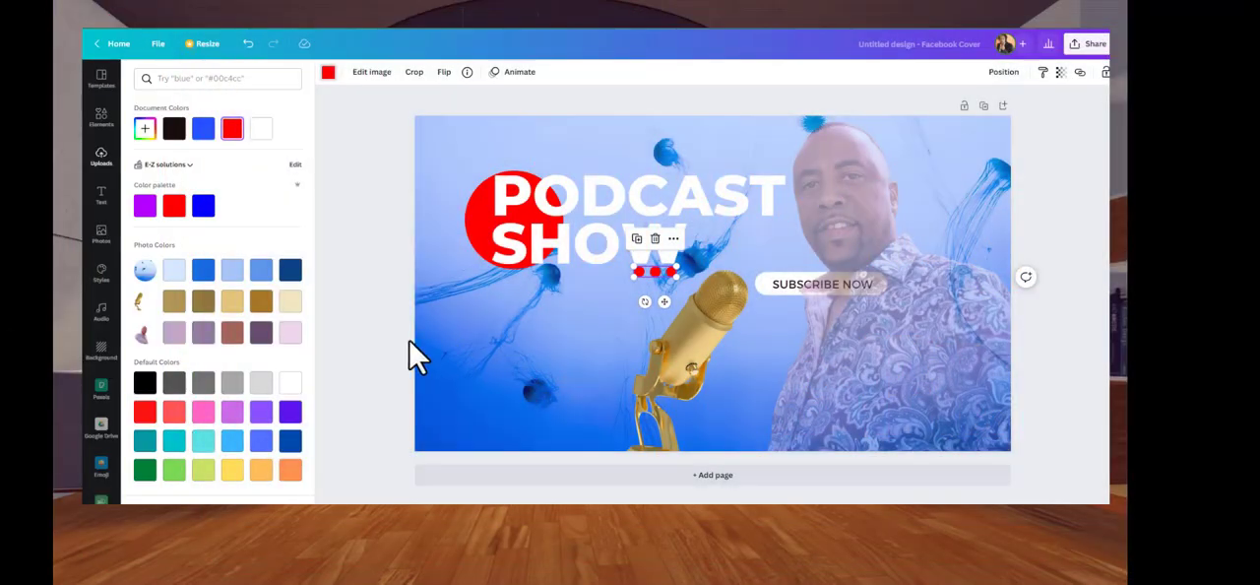
{"action": "left_click", "coordinate": [847, 291]}
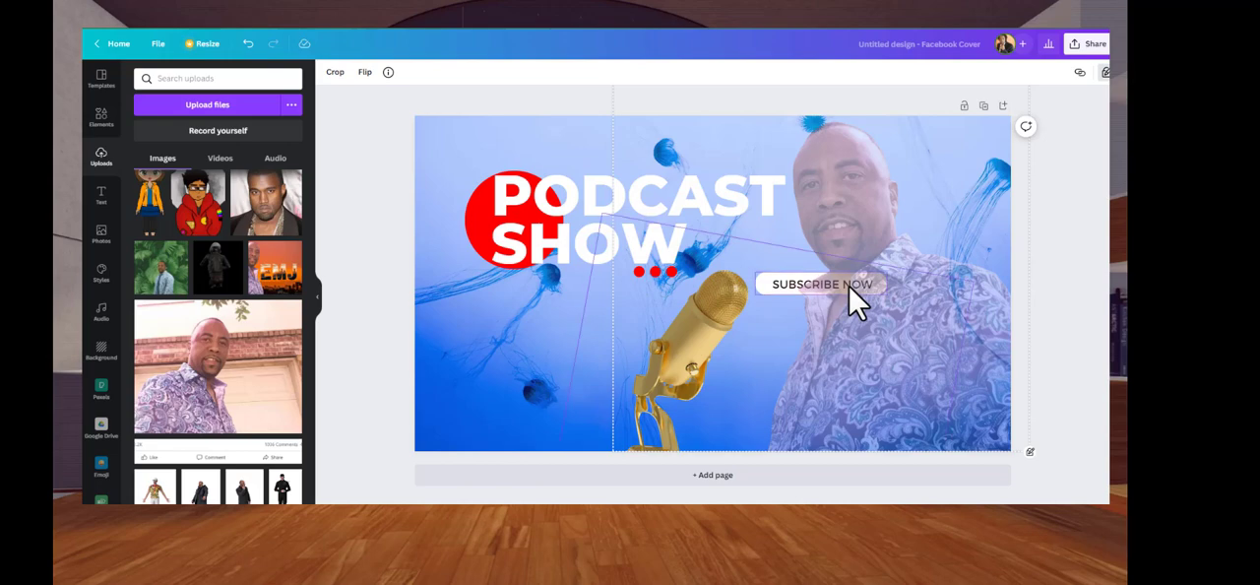
{"action": "double_click", "coordinate": [848, 287]}
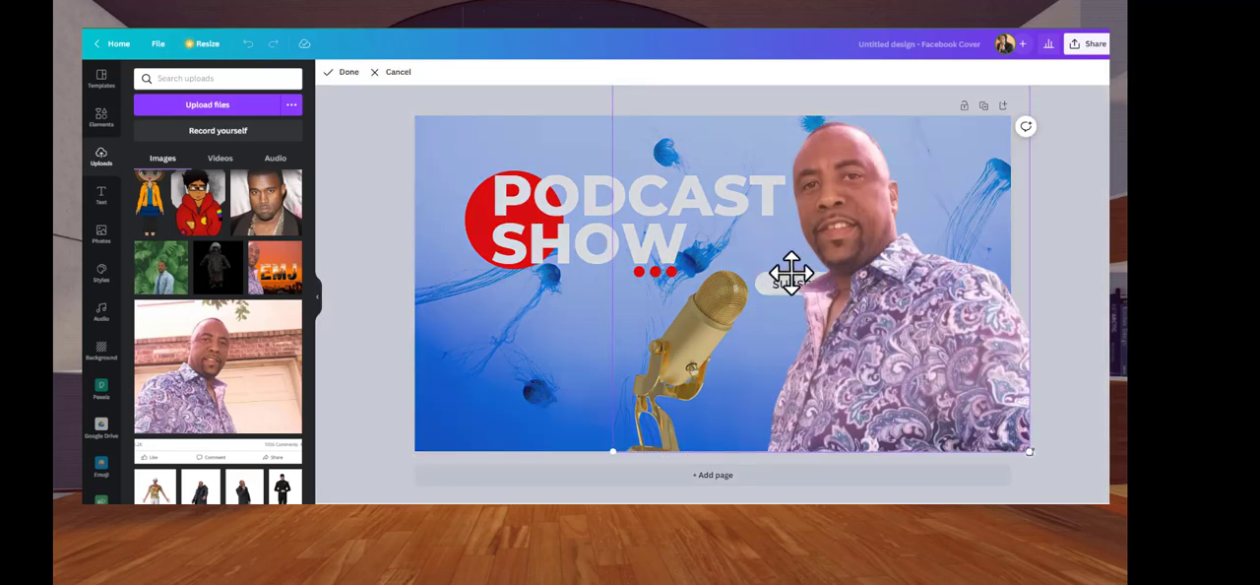
{"action": "left_click", "coordinate": [1041, 253]}
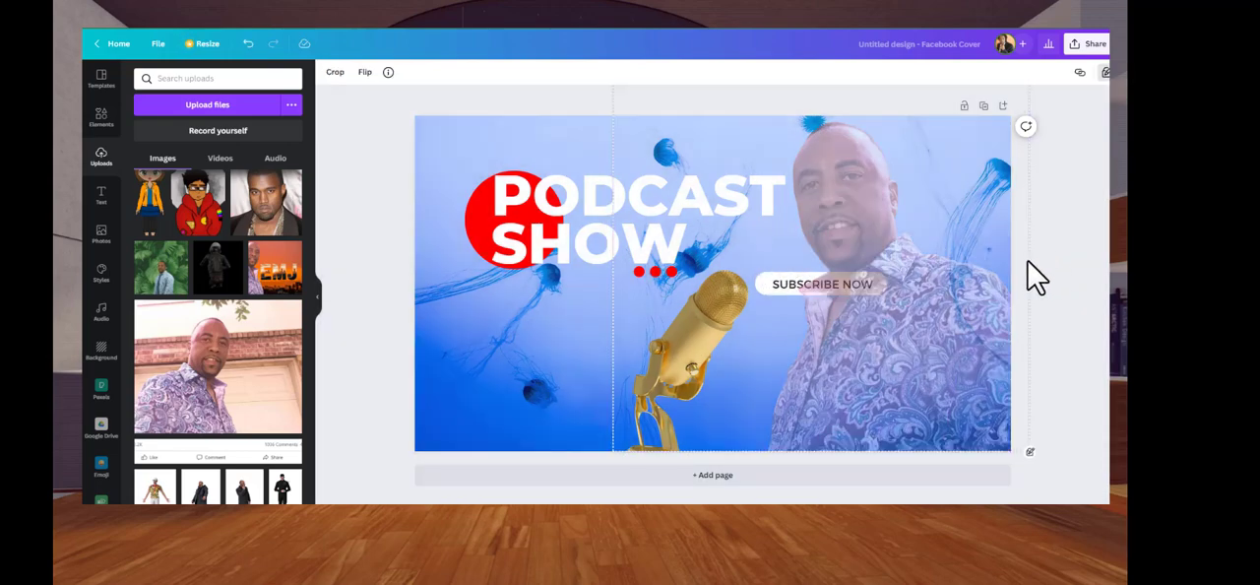
Nudge the title group slightly up and left, and move the SUBSCRIBE NOW button and microphone left beneath it as one group
{"action": "mouse_move", "coordinate": [830, 281]}
{"action": "left_mouse_down"}
{"action": "mouse_move", "coordinate": [802, 282]}
{"action": "mouse_move", "coordinate": [817, 266]}
{"action": "left_mouse_up"}
{"action": "left_click", "coordinate": [825, 287]}
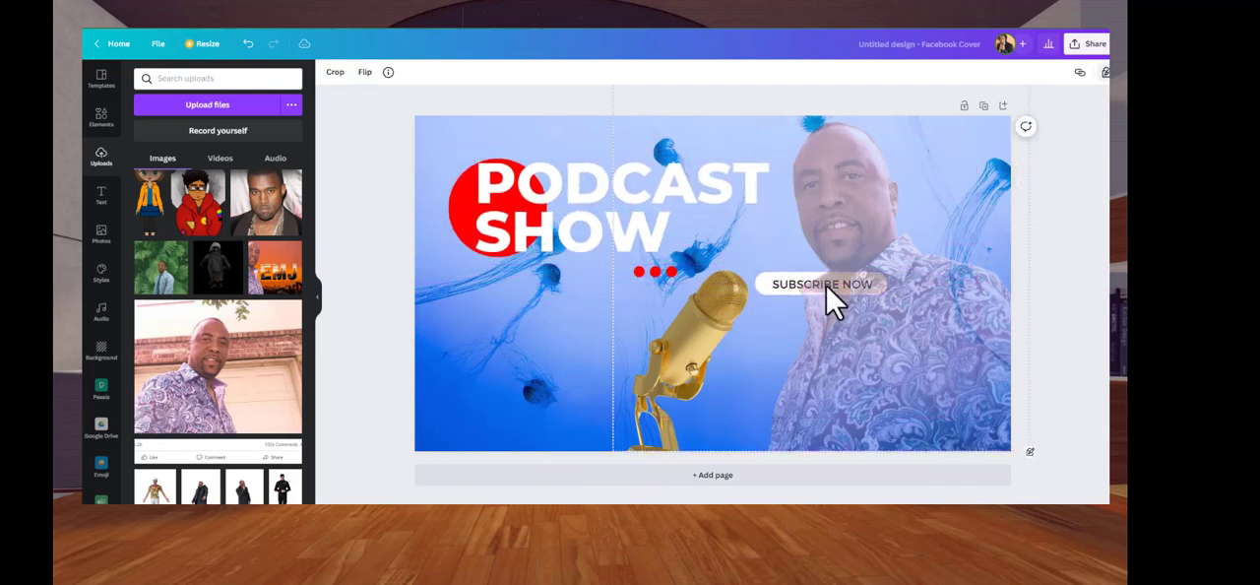
{"action": "left_click", "coordinate": [826, 285]}
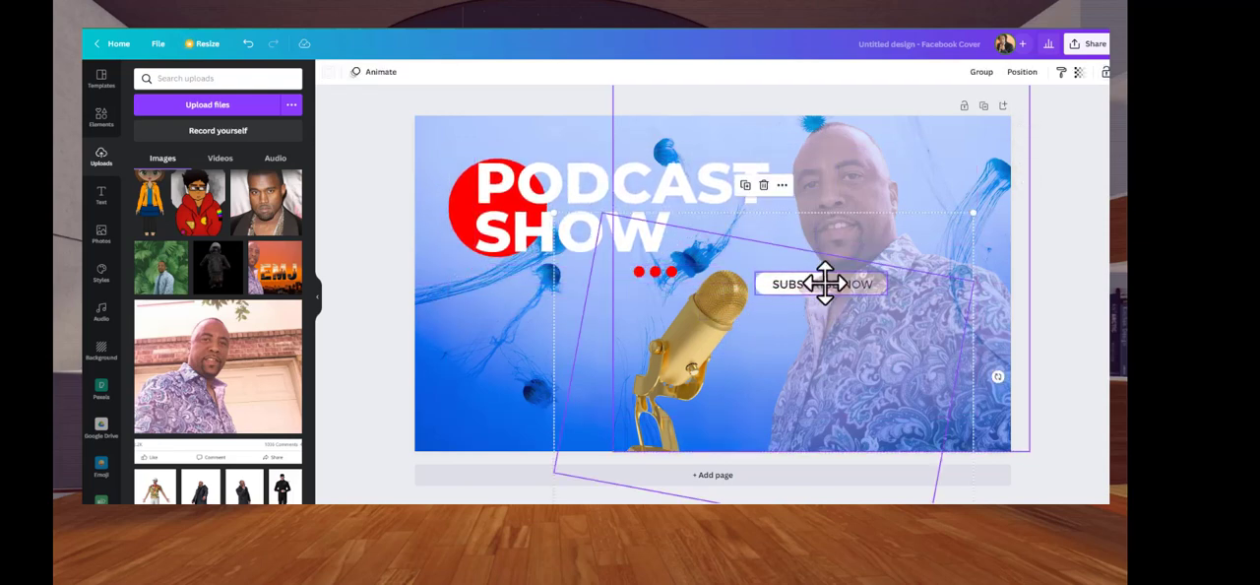
{"action": "left_click_drag", "start_coordinate": [825, 283], "coordinate": [738, 297]}
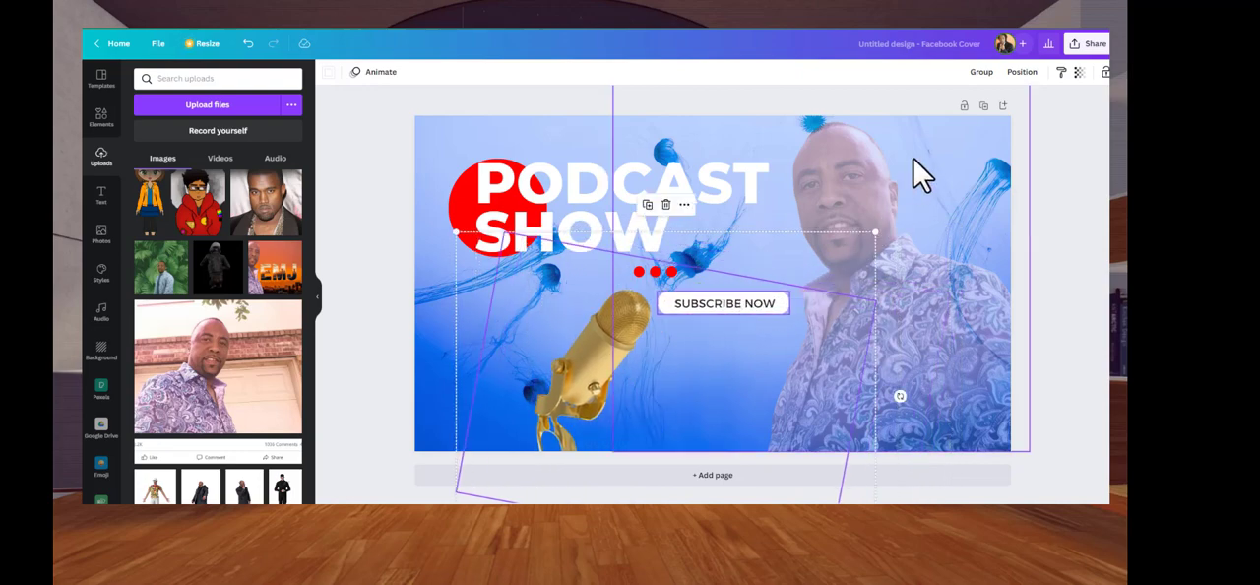
{"action": "left_click", "coordinate": [981, 72]}
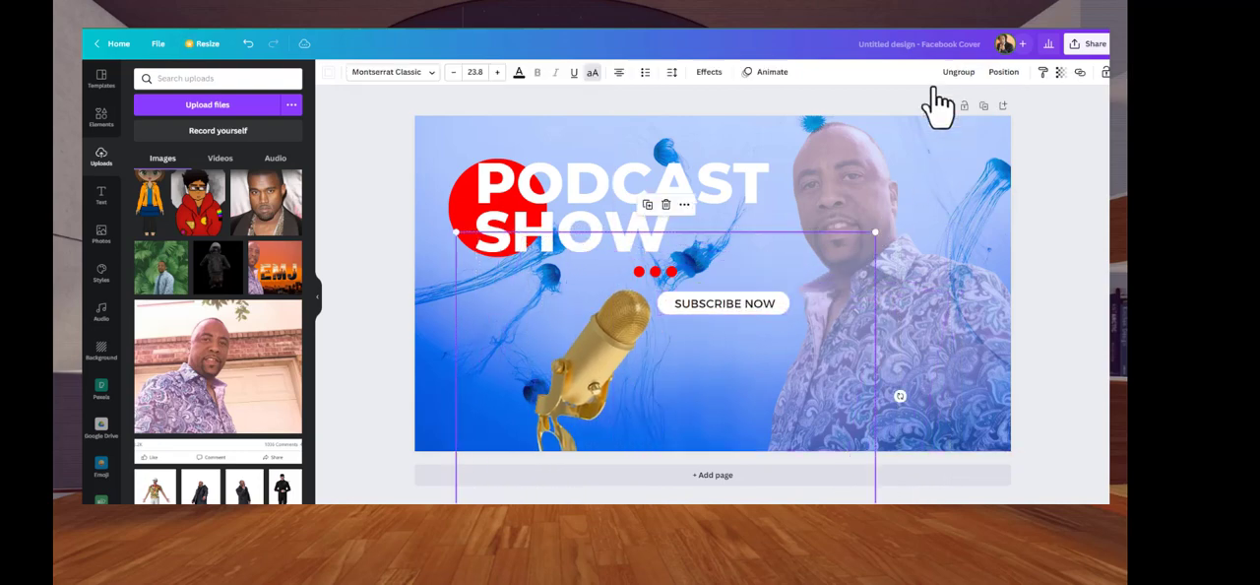
Unlock the man's photo, check its layer order and alignment options, and select the SUBSCRIBE NOW text
{"action": "left_click", "coordinate": [680, 315]}
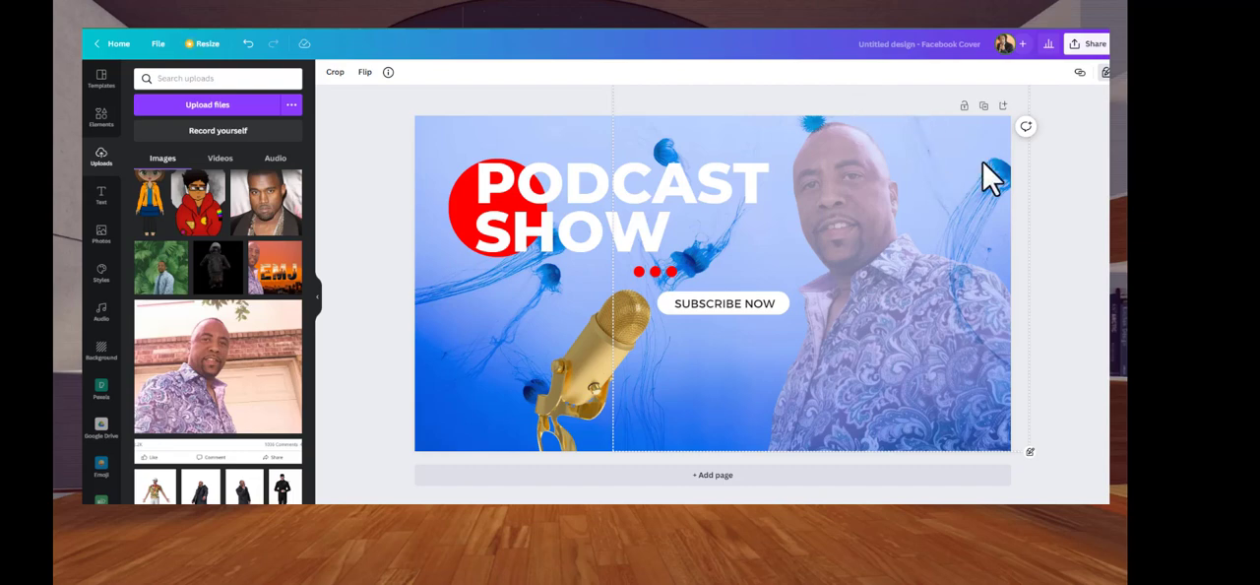
{"action": "left_click", "coordinate": [1103, 73]}
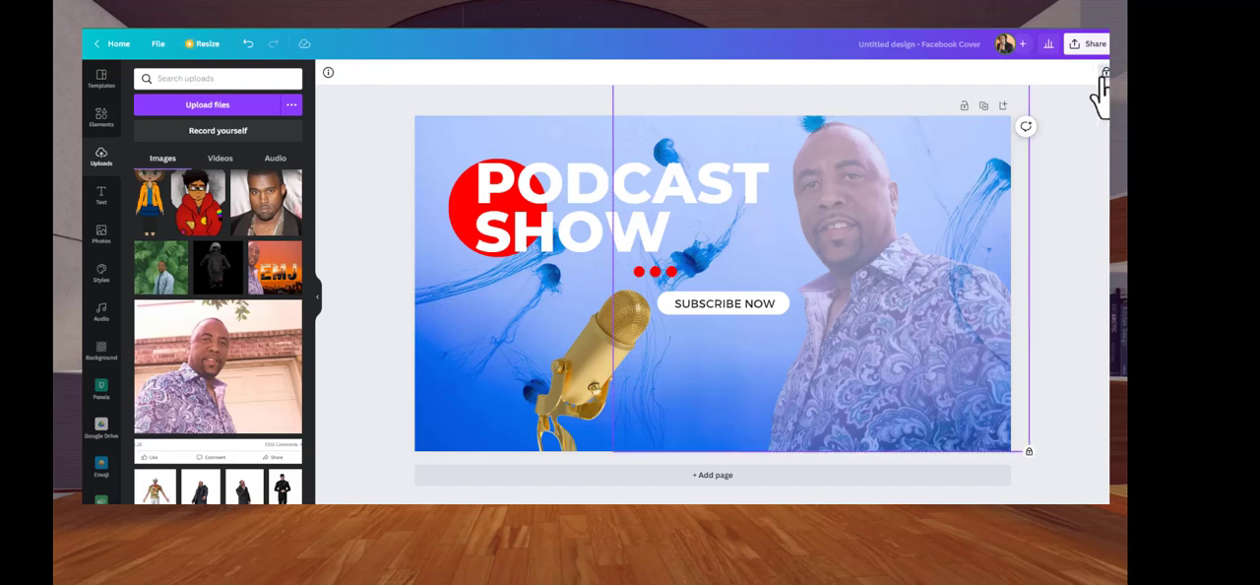
{"action": "left_click", "coordinate": [1104, 73]}
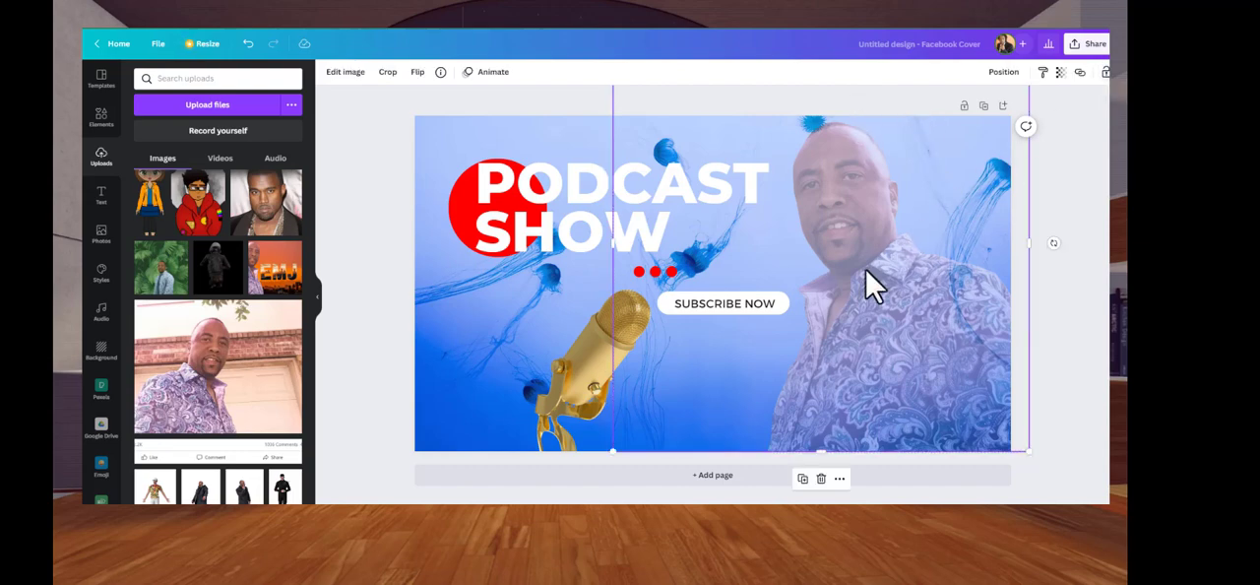
{"action": "left_click", "coordinate": [1004, 72]}
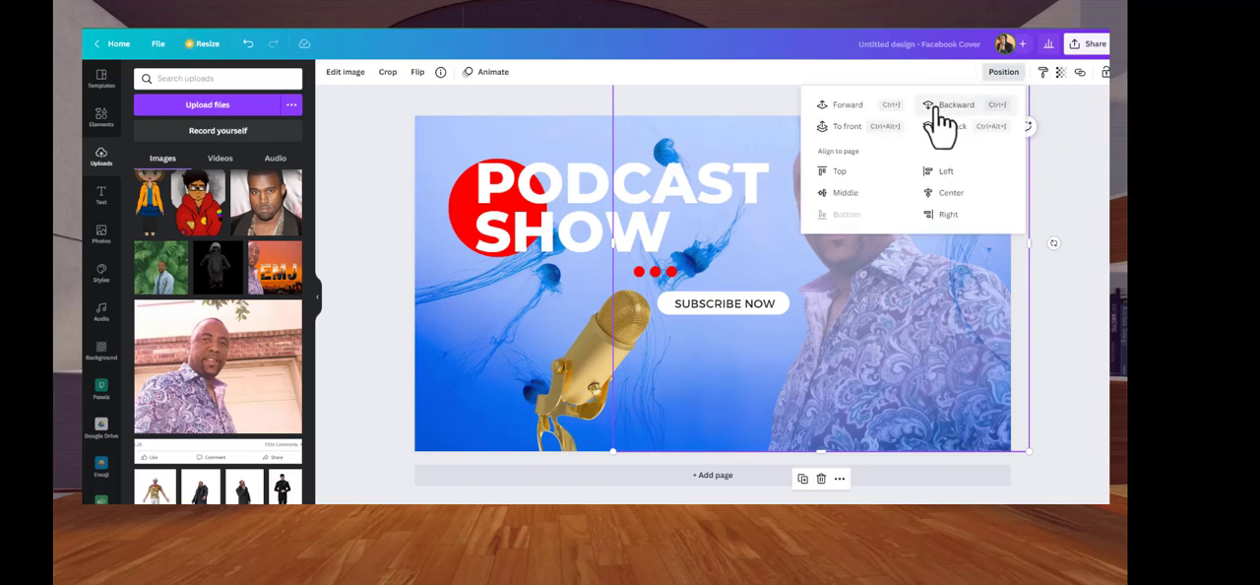
{"action": "key", "text": "Escape"}
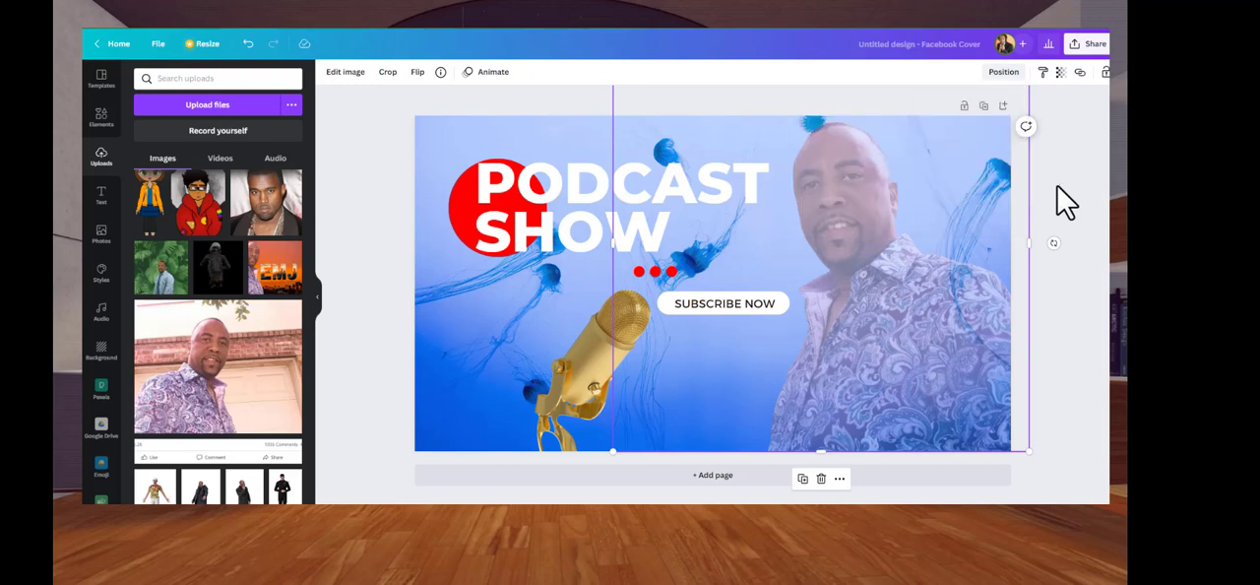
{"action": "left_click", "coordinate": [763, 320]}
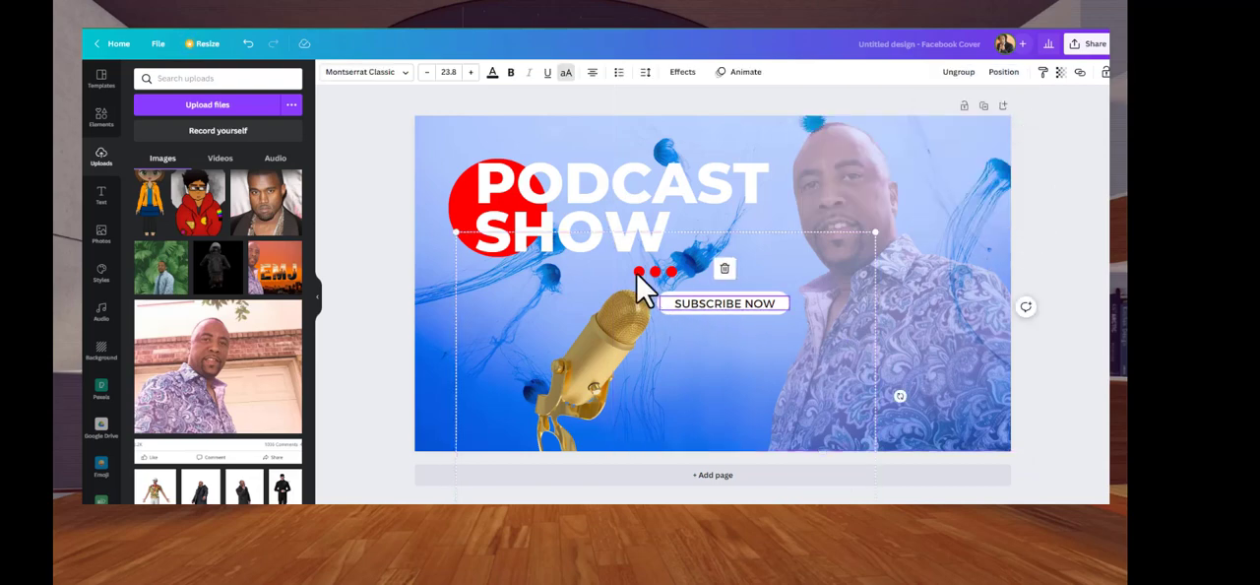
Ungroup the SUBSCRIBE NOW button and microphone, and shift them slightly up, with the button a little to the right
{"action": "left_click", "coordinate": [957, 75]}
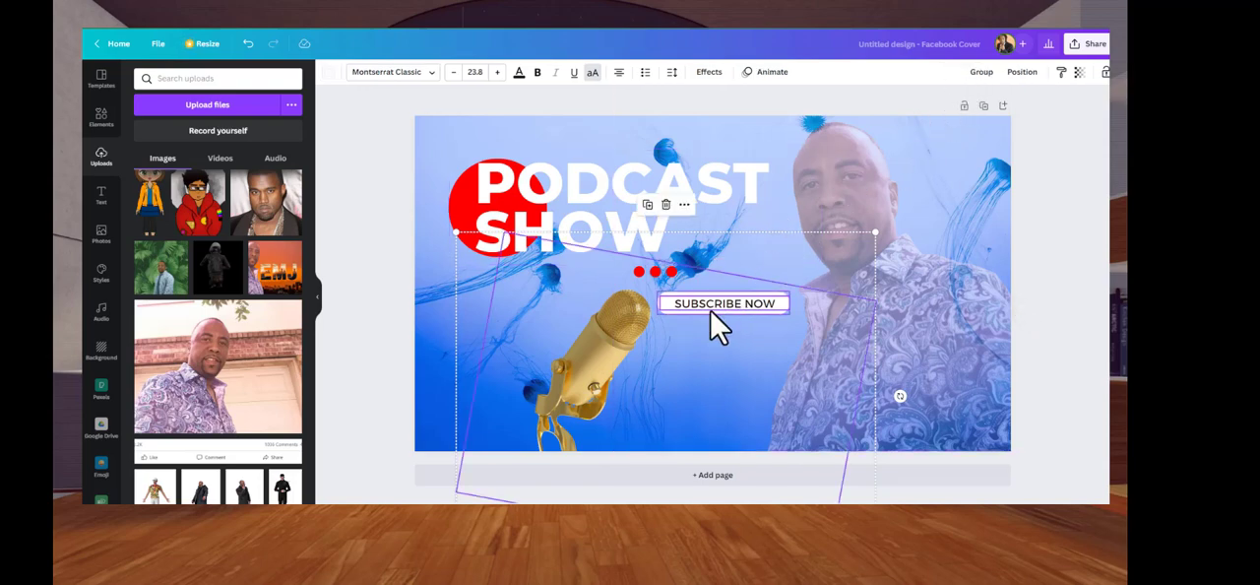
{"action": "left_click_drag", "start_coordinate": [717, 303], "coordinate": [736, 290]}
{"action": "left_click", "coordinate": [1082, 280]}
{"action": "left_click", "coordinate": [738, 307]}
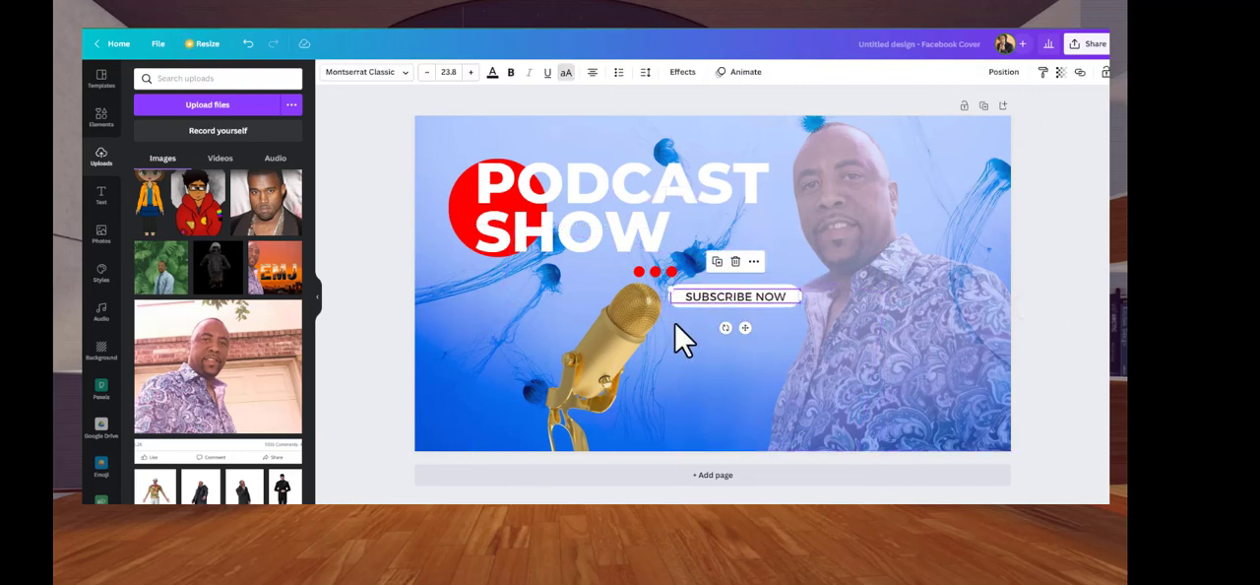
Move the microphone to the cover's left edge and shift the man's photo slightly right and down
{"action": "left_click_drag", "start_coordinate": [642, 347], "coordinate": [500, 344]}
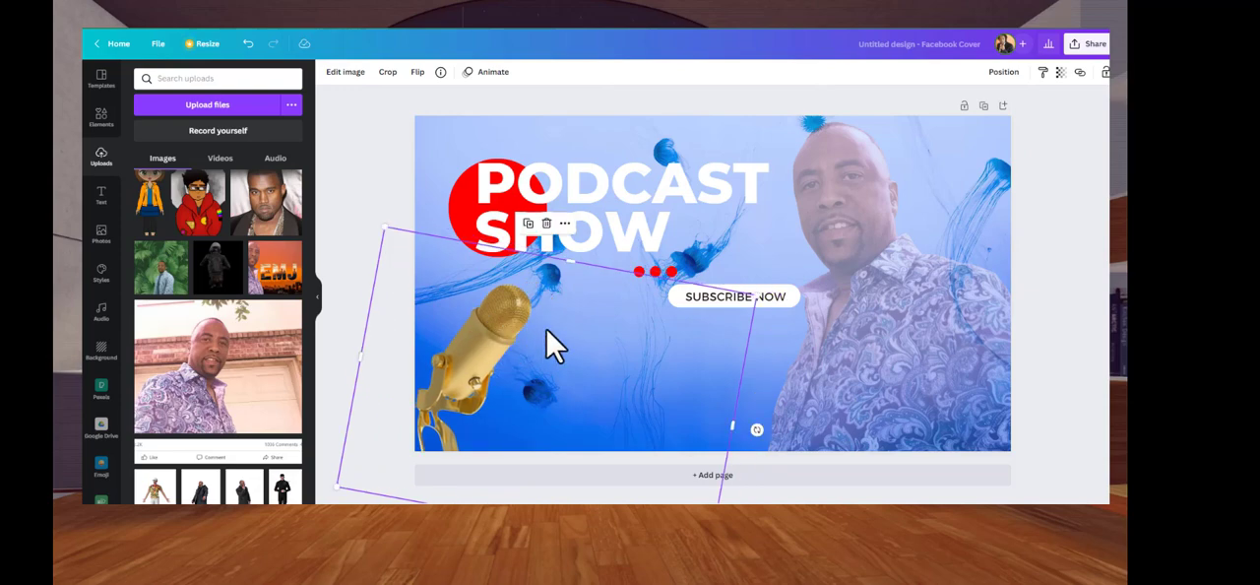
{"action": "left_click", "coordinate": [757, 294]}
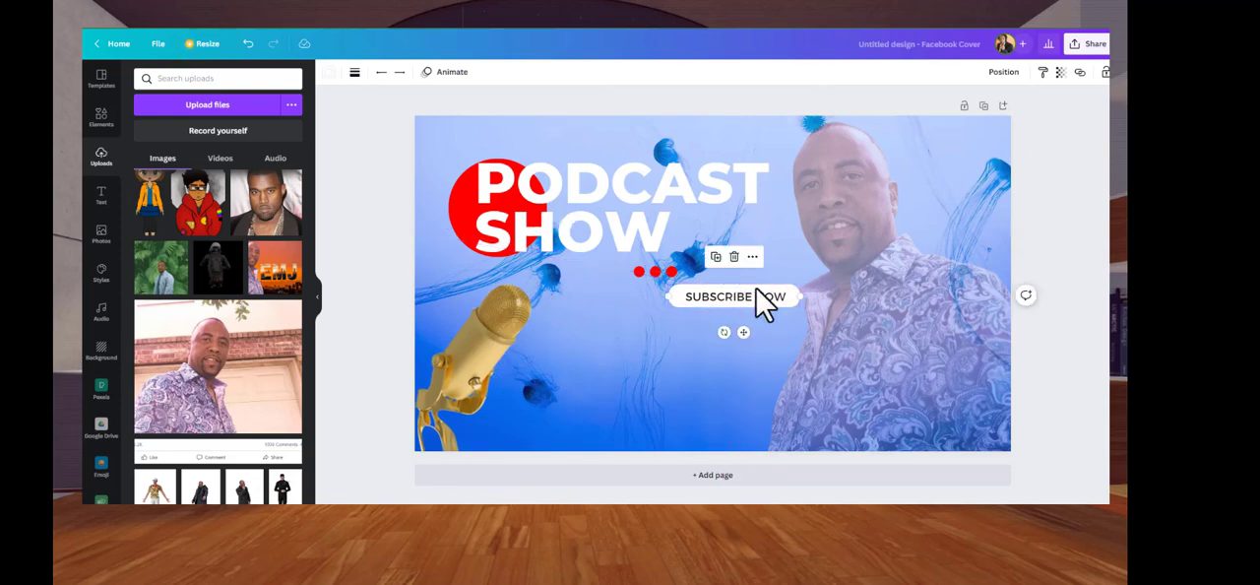
{"action": "left_click", "coordinate": [708, 341]}
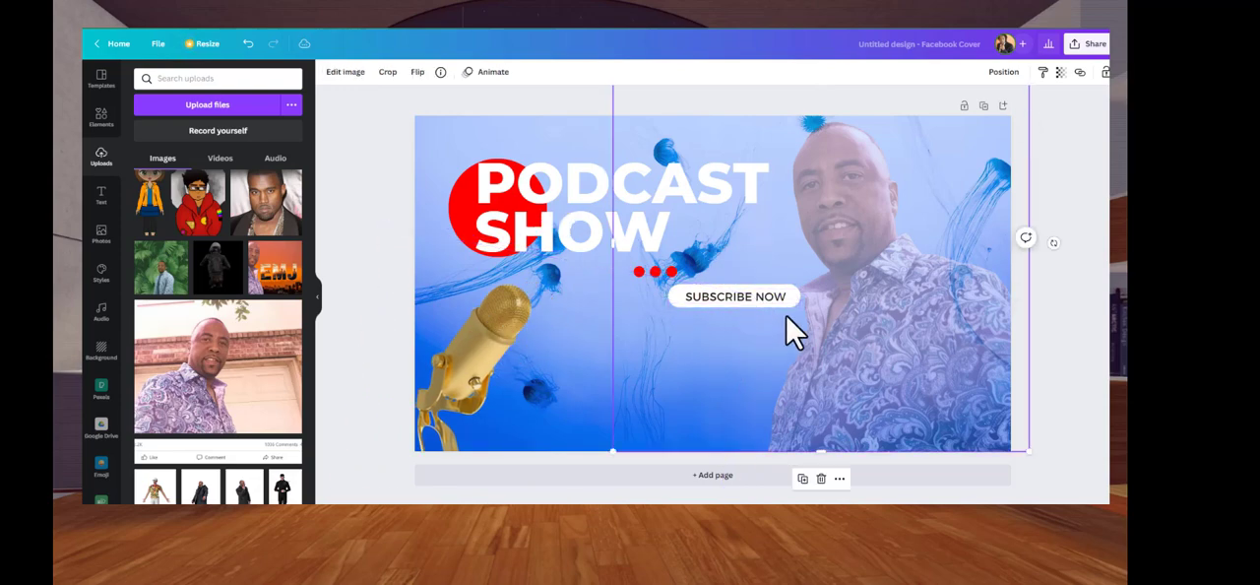
{"action": "left_click_drag", "start_coordinate": [795, 321], "coordinate": [807, 334]}
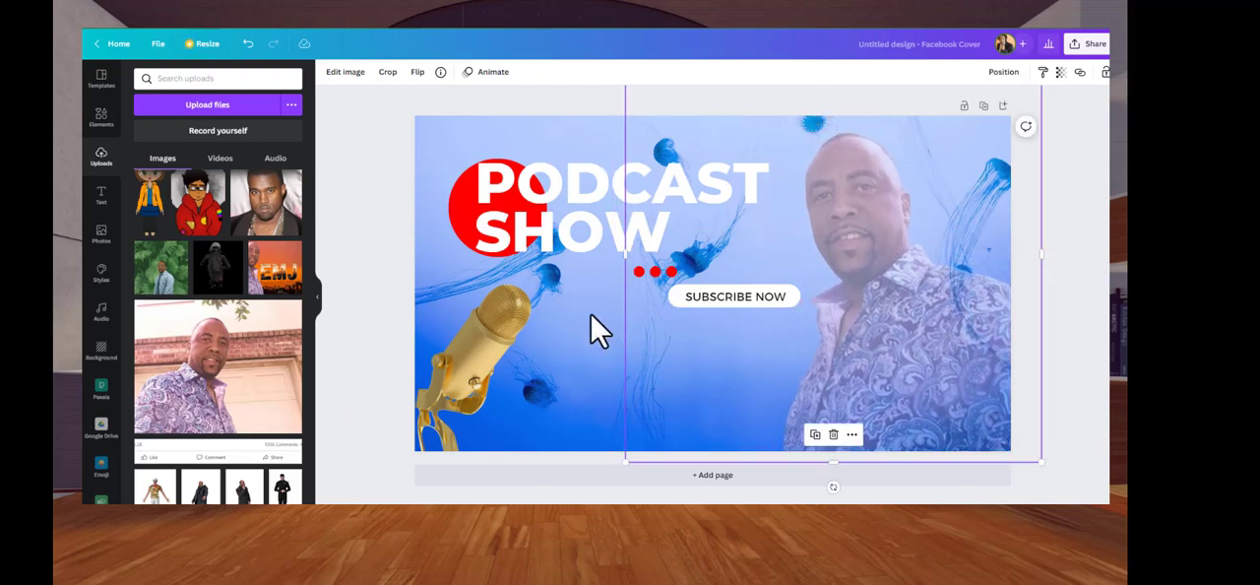
Place the microphone between the title and the man, behind the SUBSCRIBE NOW button, and enlarge it to show its base
{"action": "left_click_drag", "start_coordinate": [518, 337], "coordinate": [792, 311]}
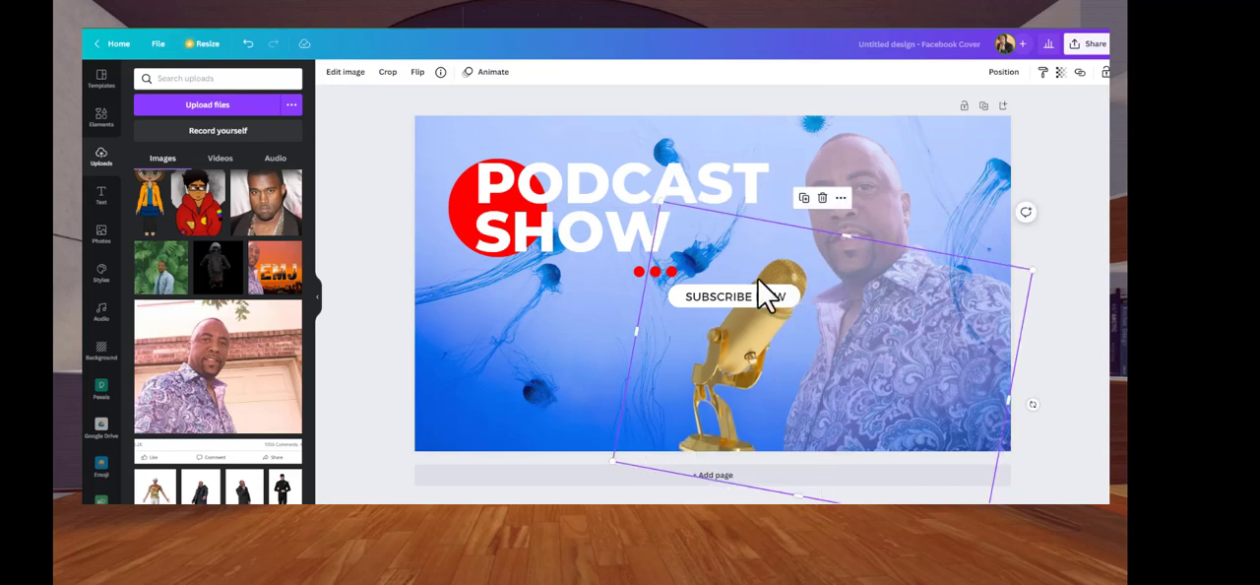
{"action": "left_click_drag", "start_coordinate": [846, 236], "coordinate": [837, 214]}
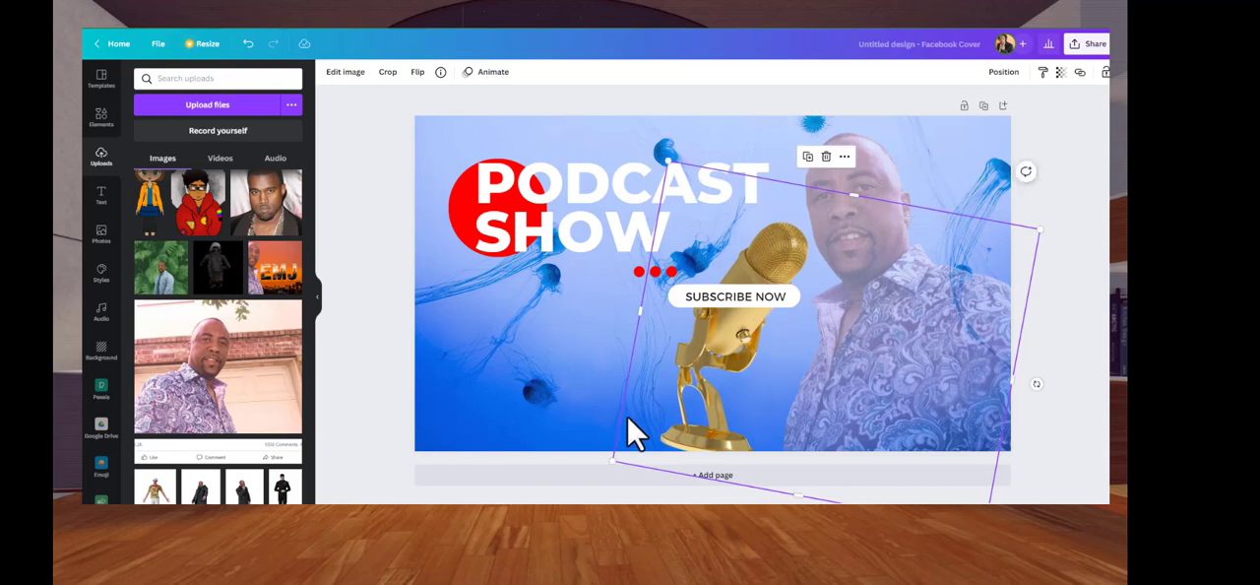
{"action": "left_click_drag", "start_coordinate": [681, 439], "coordinate": [677, 443]}
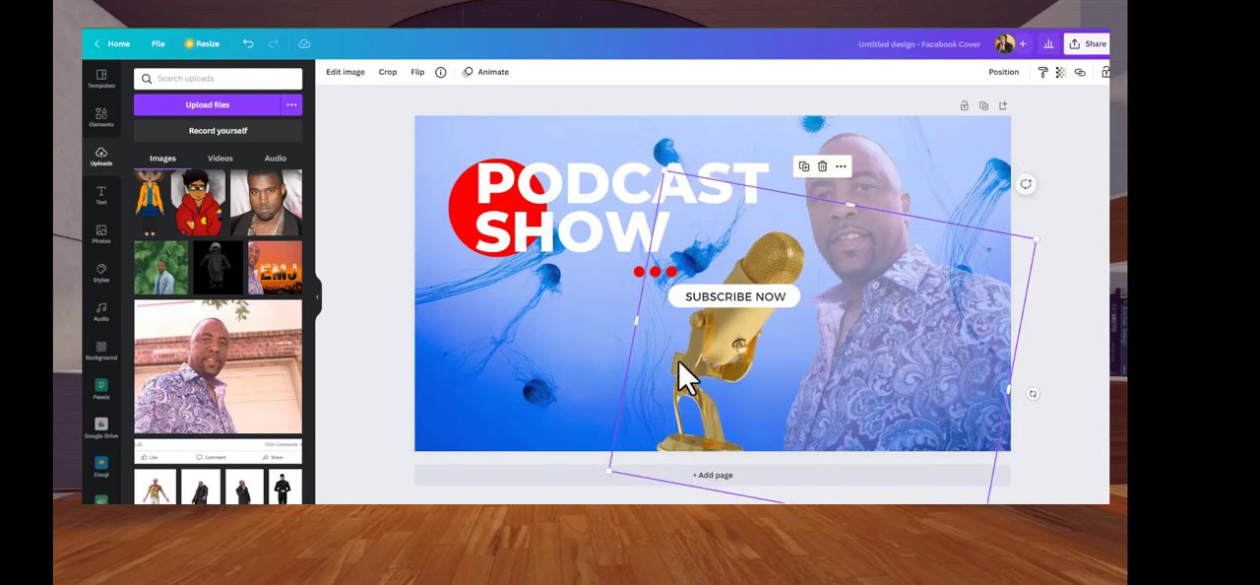
Recolor the SUBSCRIBE NOW button bar blue and its text red from the brand color palette
{"action": "left_click", "coordinate": [689, 301]}
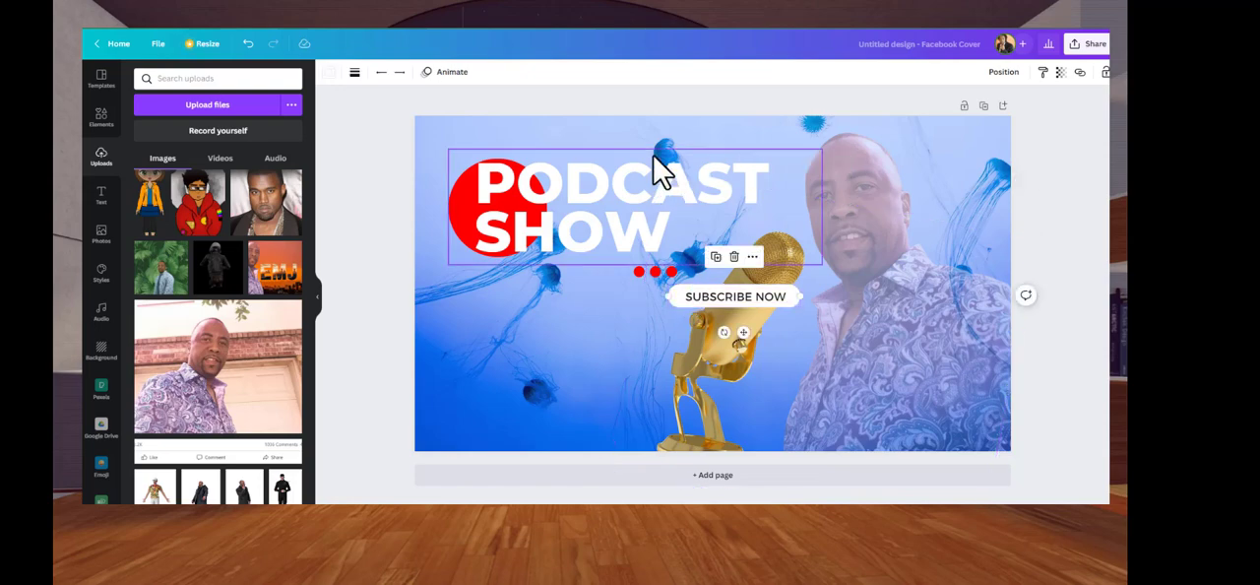
{"action": "left_click", "coordinate": [328, 72]}
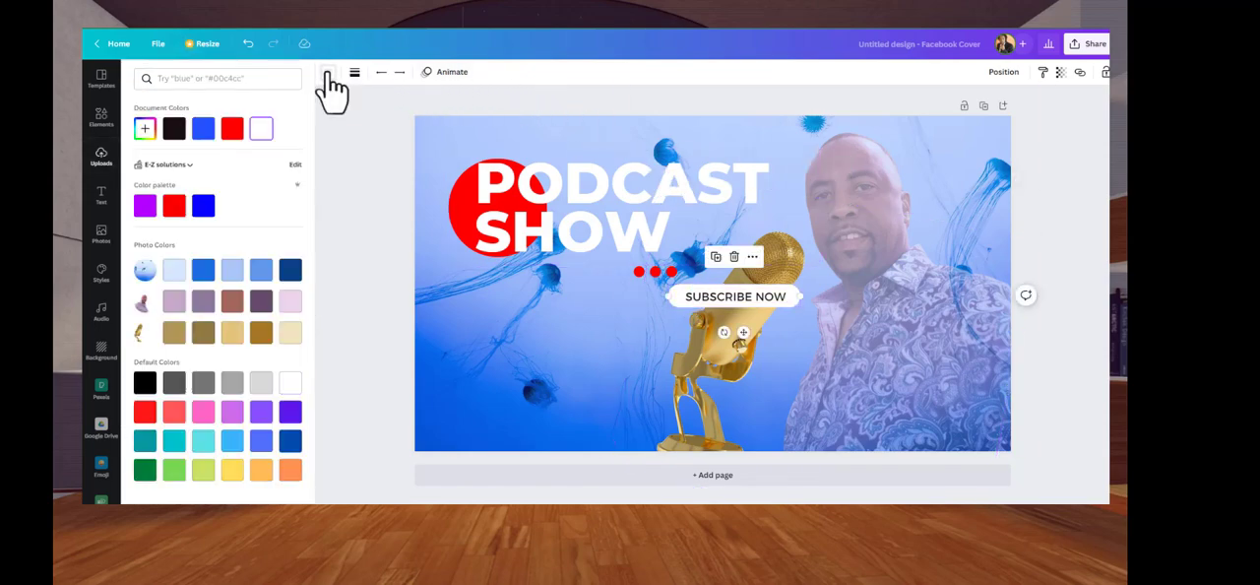
{"action": "left_click", "coordinate": [203, 207]}
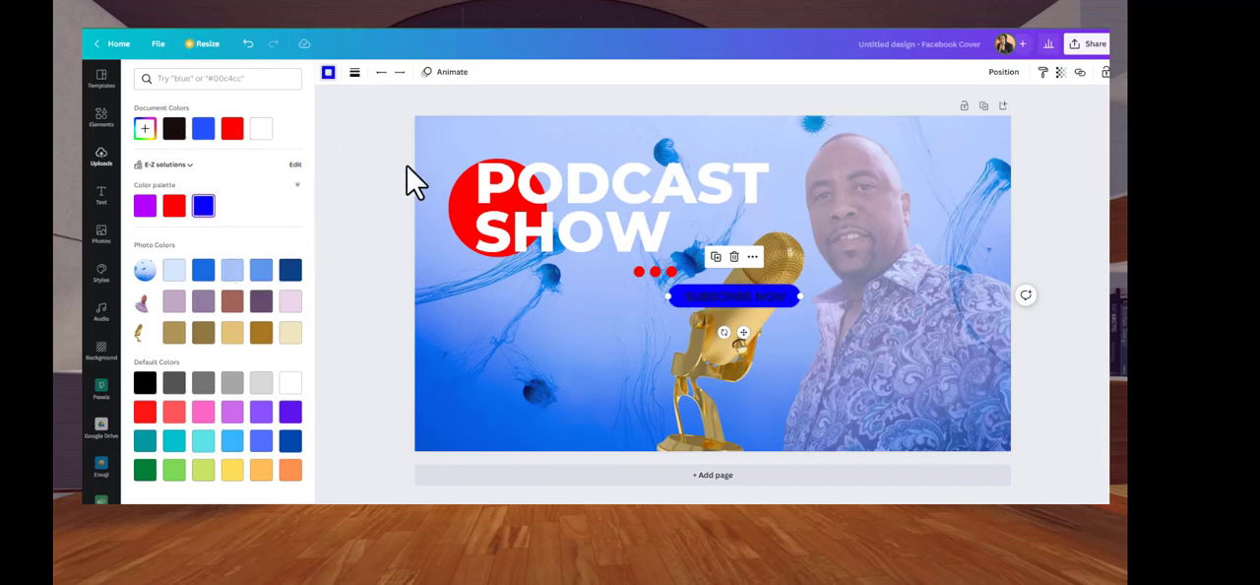
{"action": "left_click", "coordinate": [354, 74]}
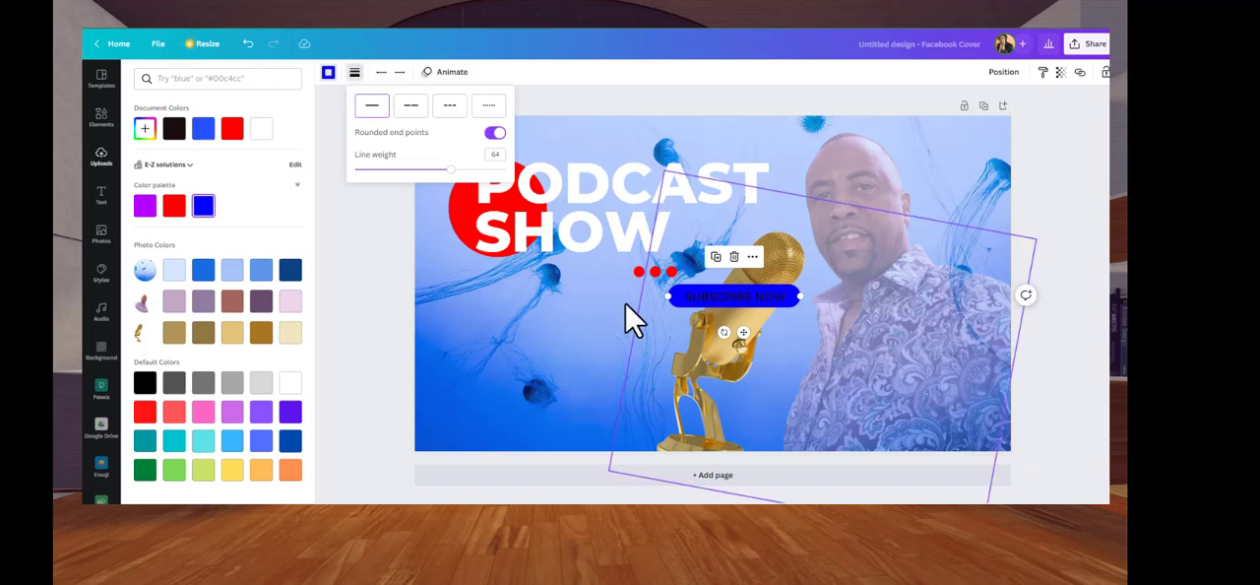
{"action": "left_click", "coordinate": [734, 307]}
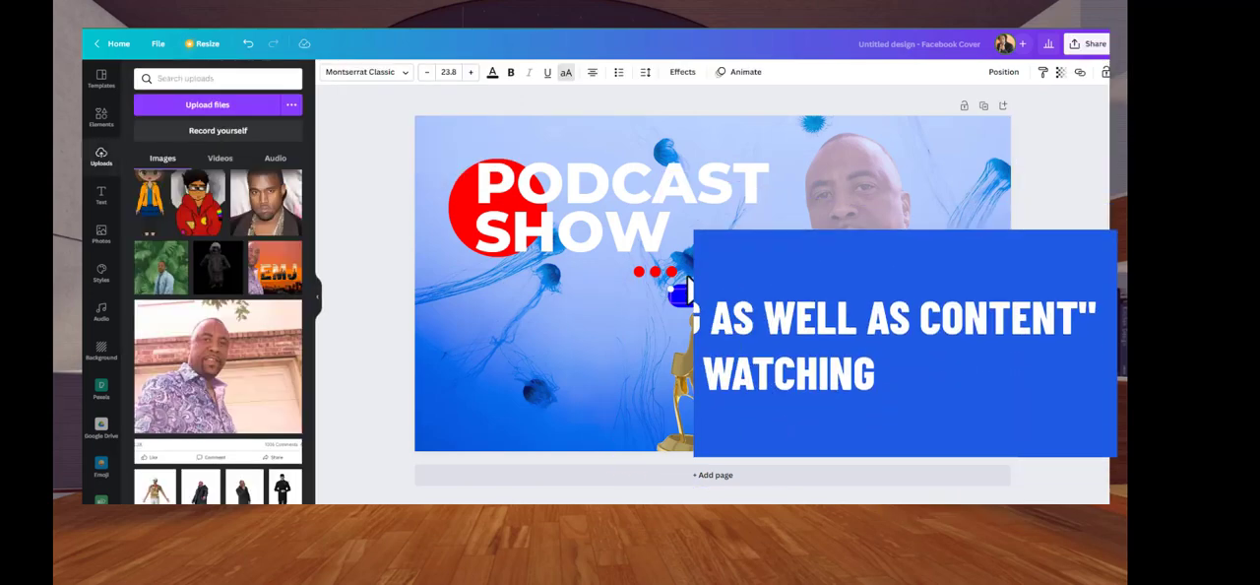
{"action": "left_click", "coordinate": [492, 73]}
{"action": "left_click", "coordinate": [174, 207]}
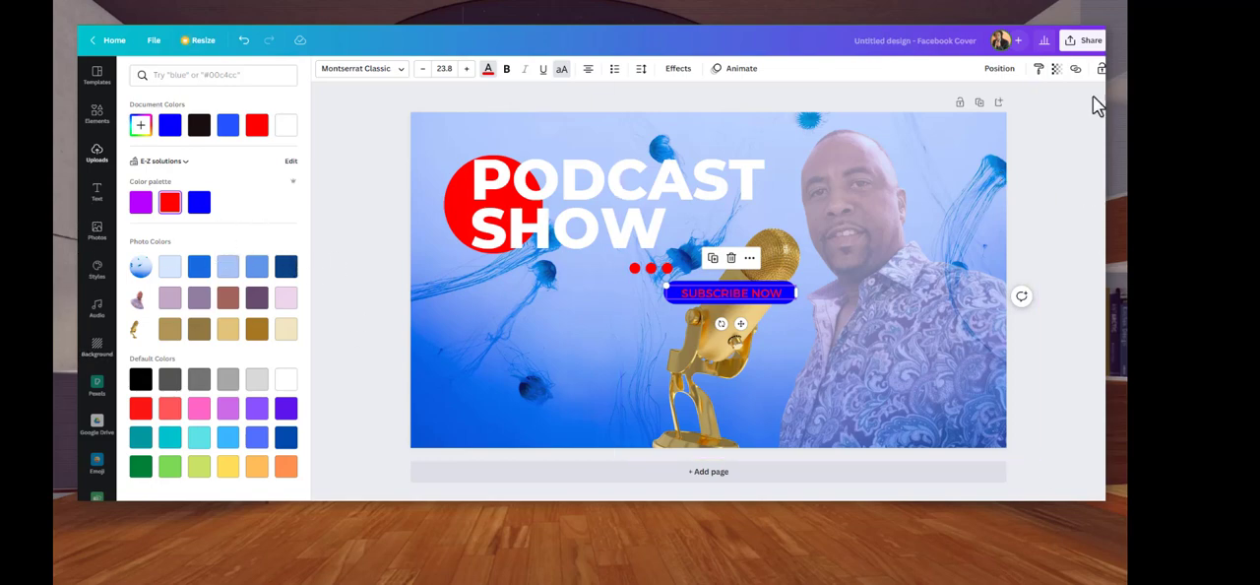
Download the cover design as a PNG and save it in Downloads under the file name podcast
{"action": "left_click", "coordinate": [1070, 48]}
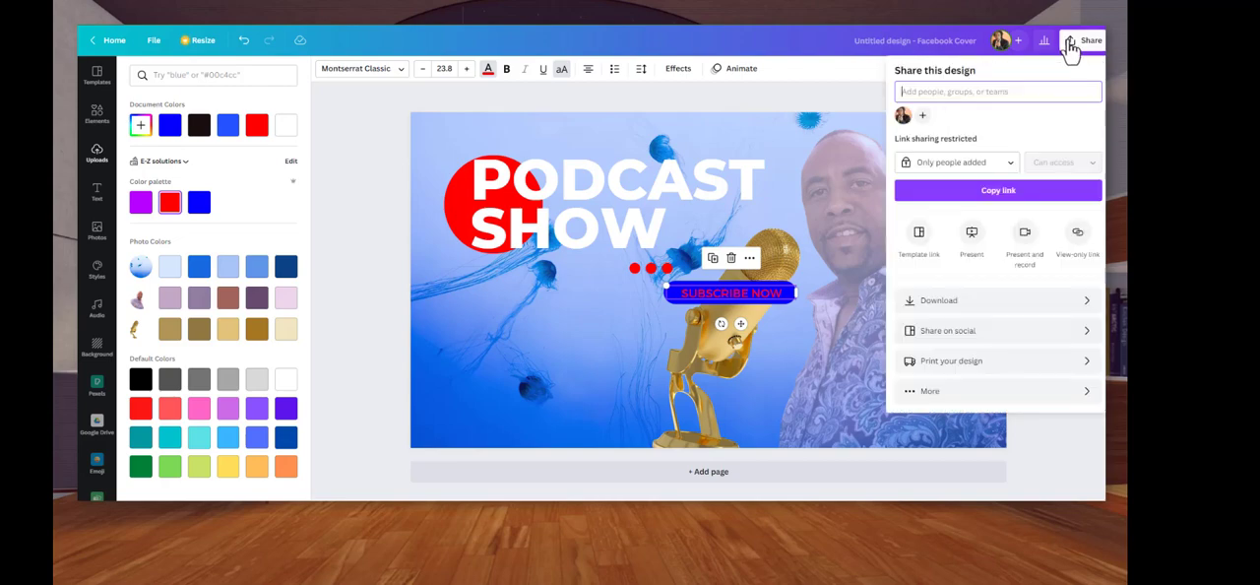
{"action": "left_click", "coordinate": [978, 310]}
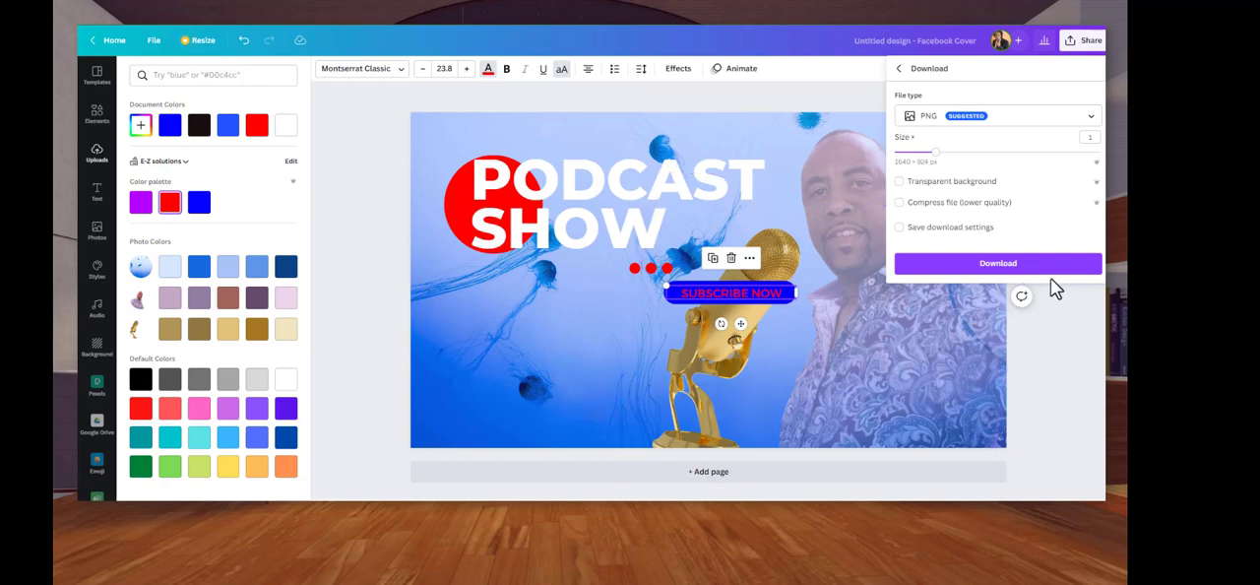
{"action": "left_click", "coordinate": [998, 263]}
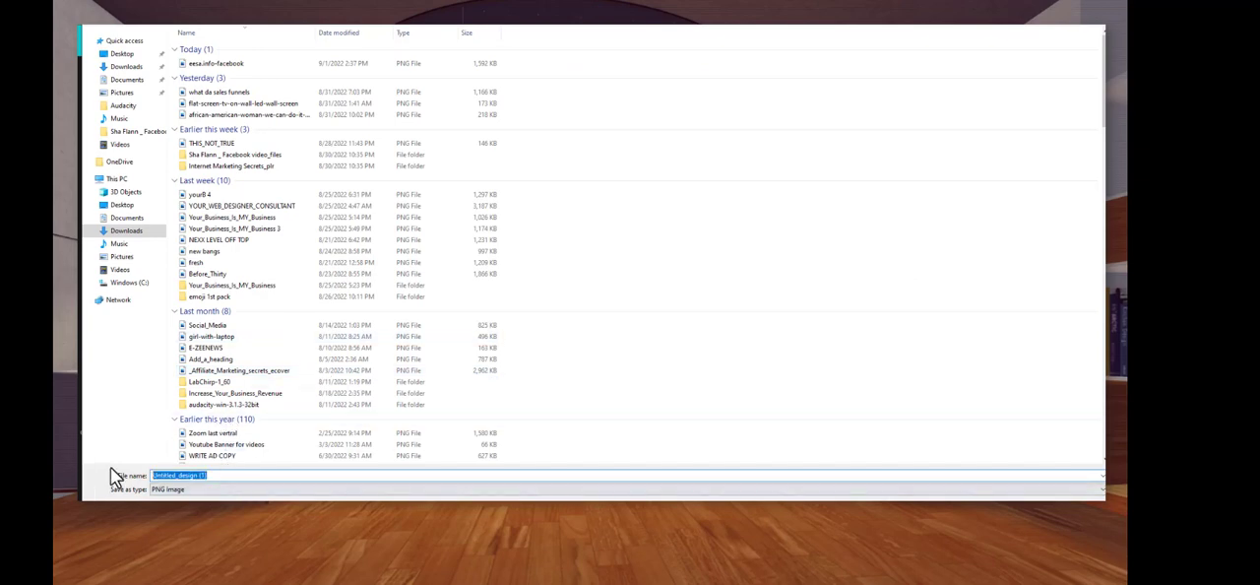
{"action": "type", "text": "pc"}
{"action": "type", "text": "d"}
{"action": "type", "text": "cast"}
{"action": "key", "text": "Return"}
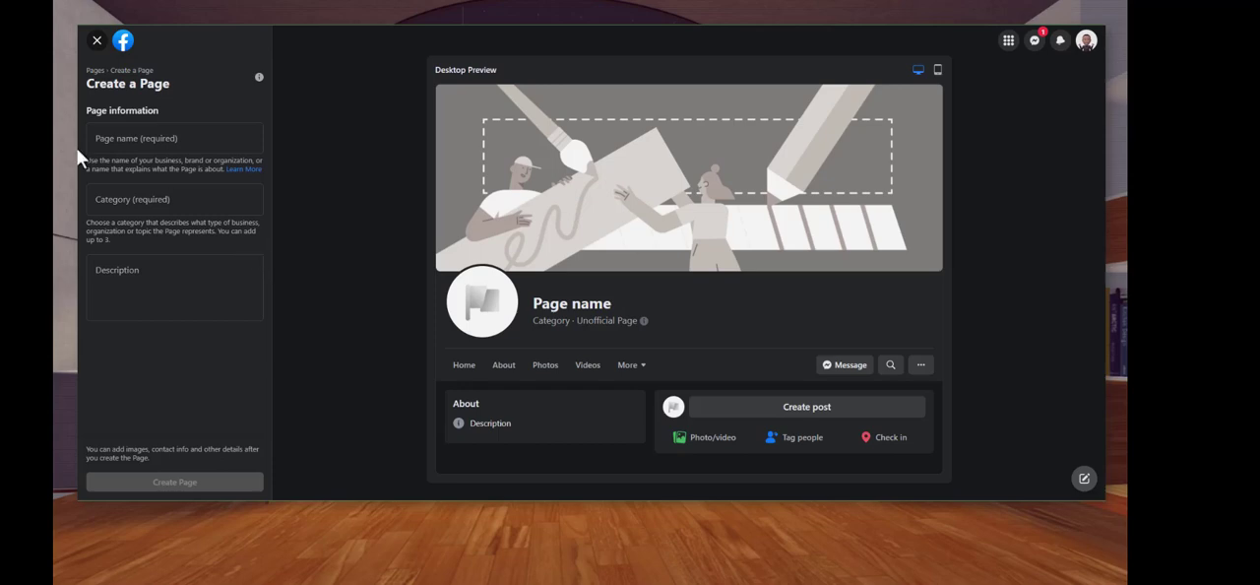
On Facebook's page creation form, enter the name E-Zay Solutions Affiliate News, category Social Media Agency and description "I Help people With Their Online Business"
{"action": "left_click", "coordinate": [119, 140]}
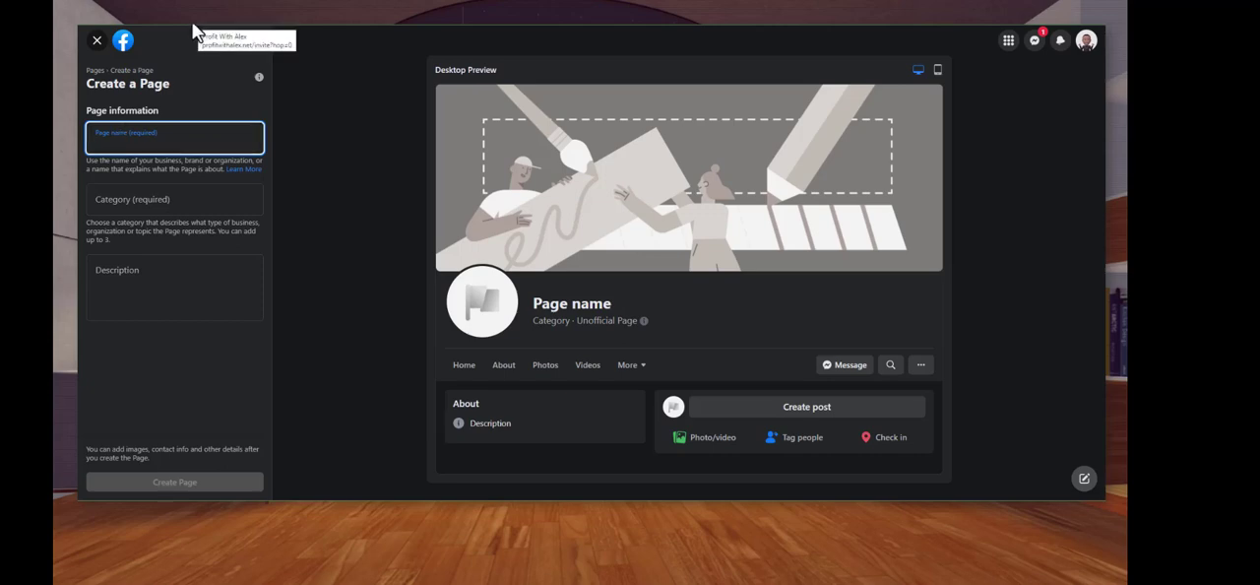
{"action": "type", "text": "Th"}
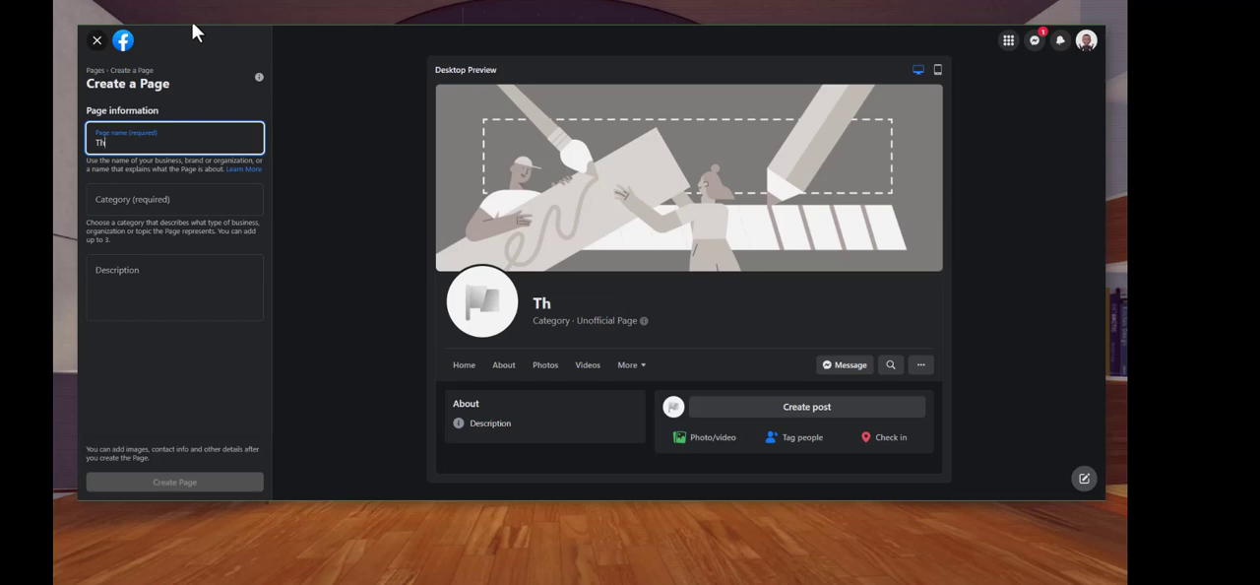
{"action": "type", "text": "e"}
{"action": "type", "text": "I"}
{"action": "left_click", "coordinate": [382, 71]}
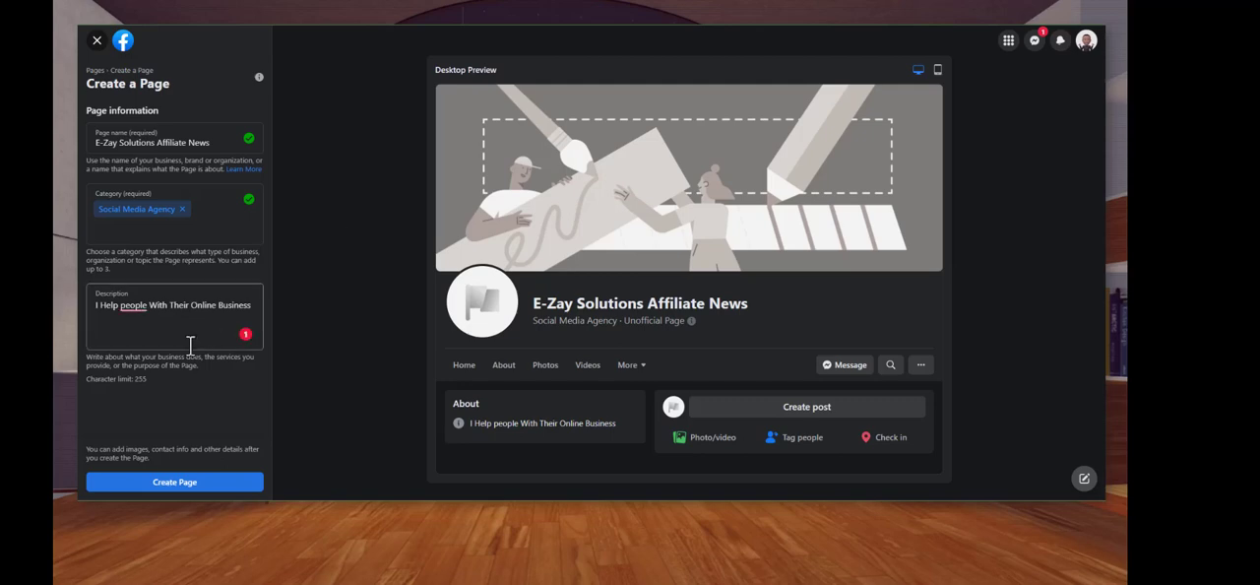
Capitalize "People" in the page description using the spelling suggestion and create the page
{"action": "left_click", "coordinate": [131, 309]}
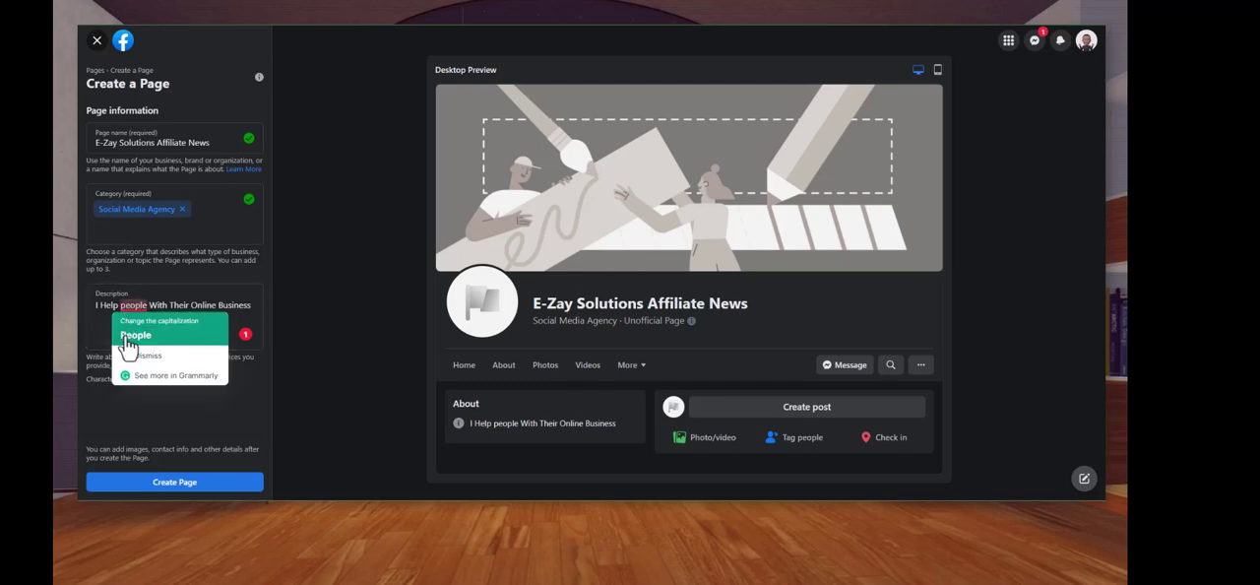
{"action": "left_click", "coordinate": [135, 335]}
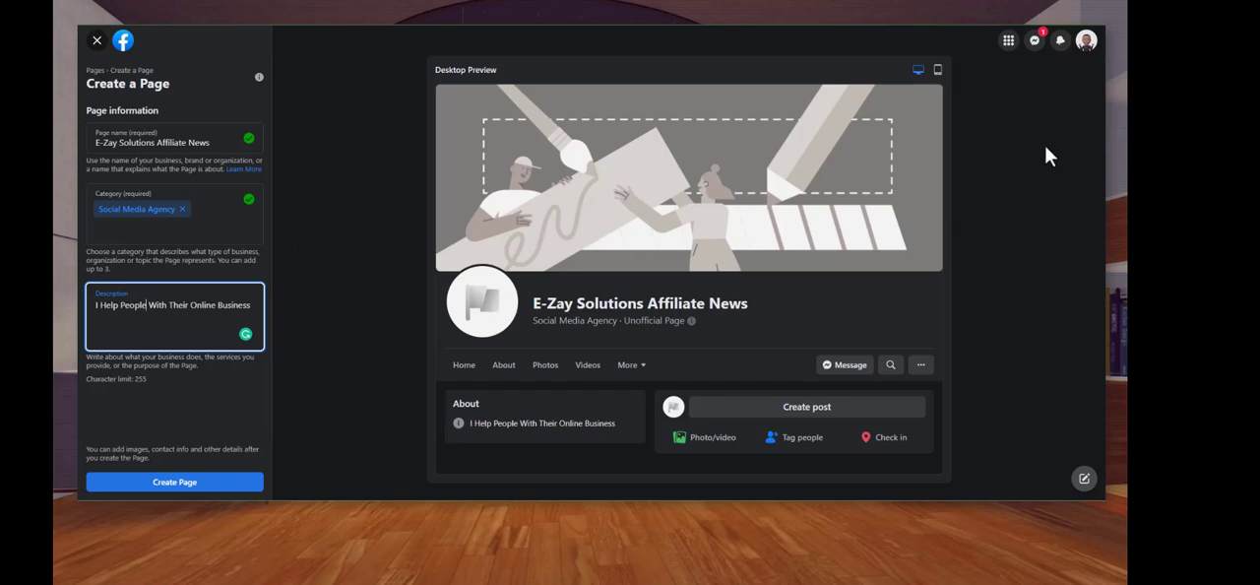
{"action": "left_click", "coordinate": [1108, 122]}
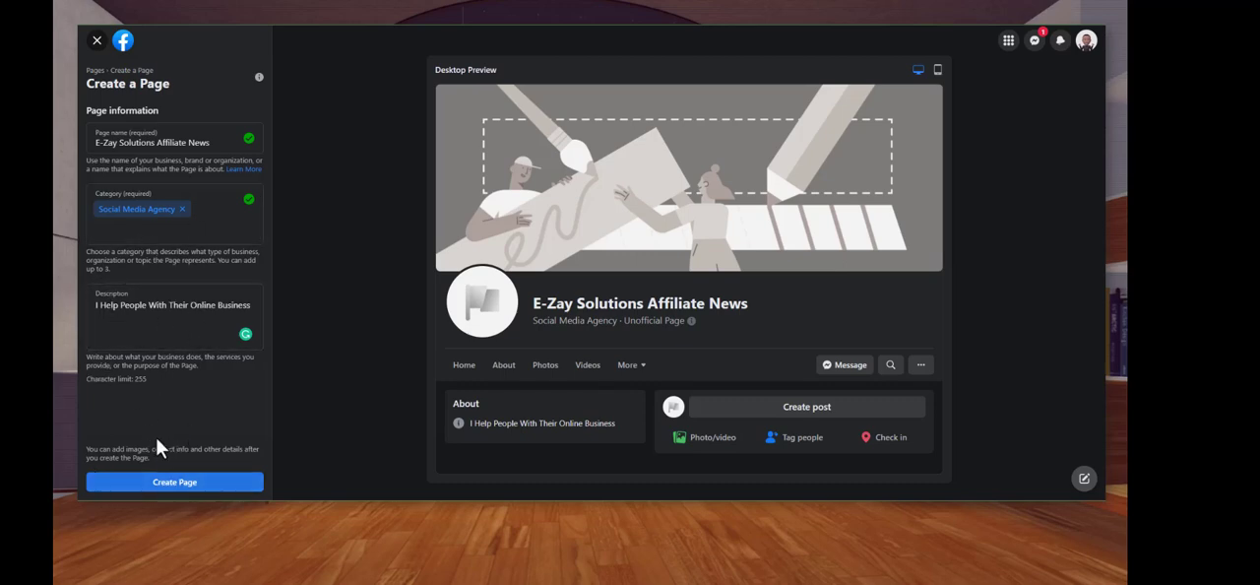
{"action": "left_click", "coordinate": [182, 484]}
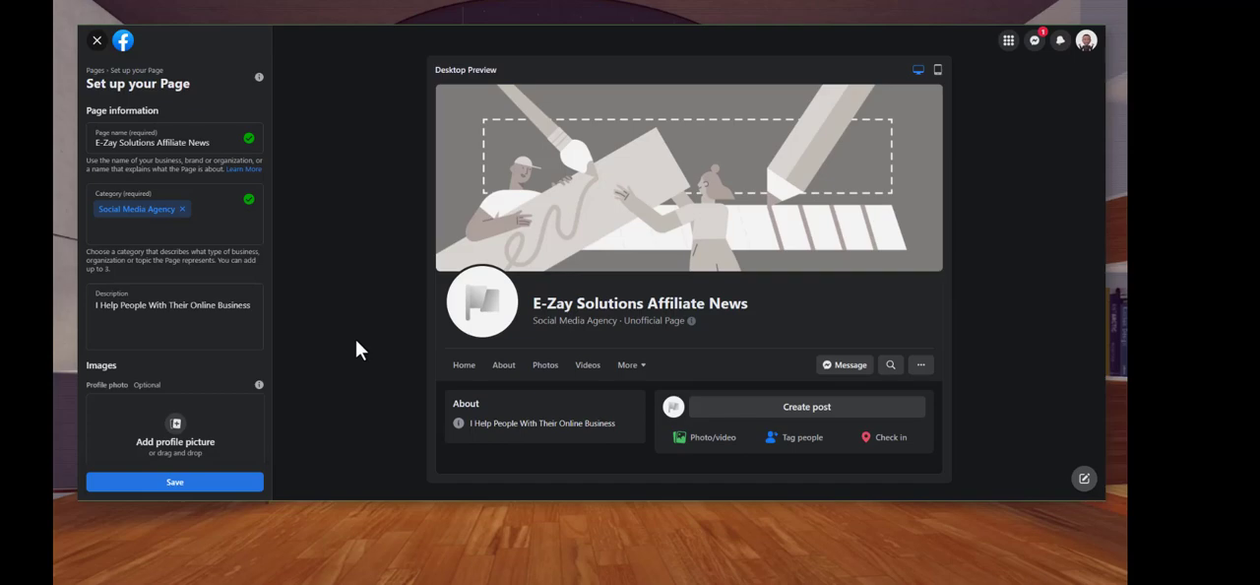
Add the Nephew E-ZAY image from the Pictures folder as profile photo, save the page setup and dismiss the WhatsApp connection offer
{"action": "left_click", "coordinate": [171, 436]}
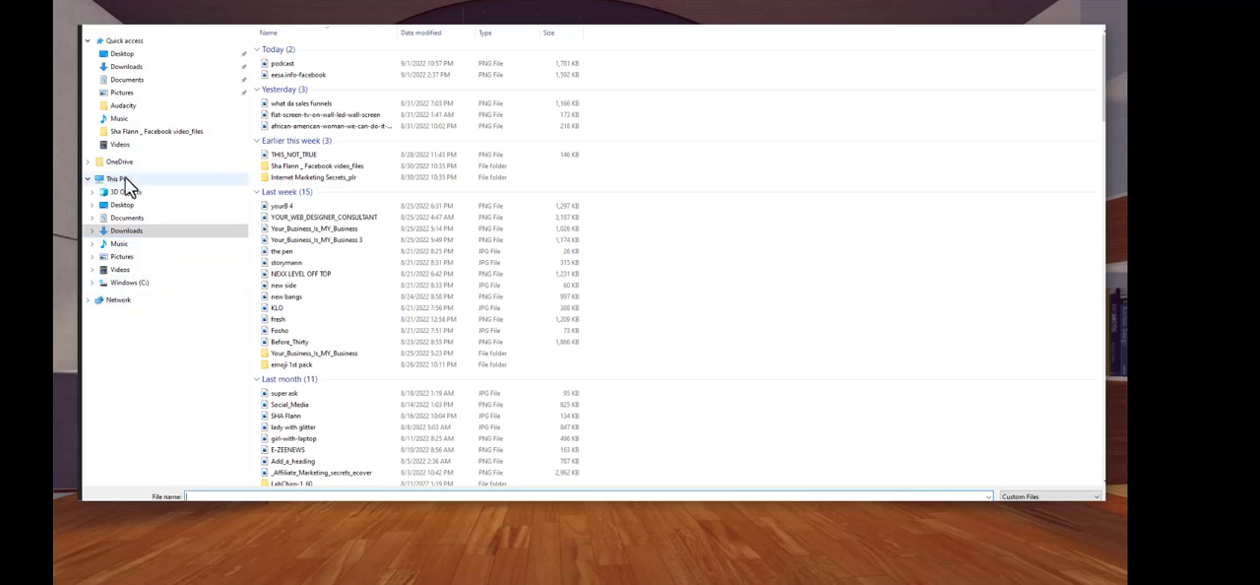
{"action": "left_click", "coordinate": [113, 93]}
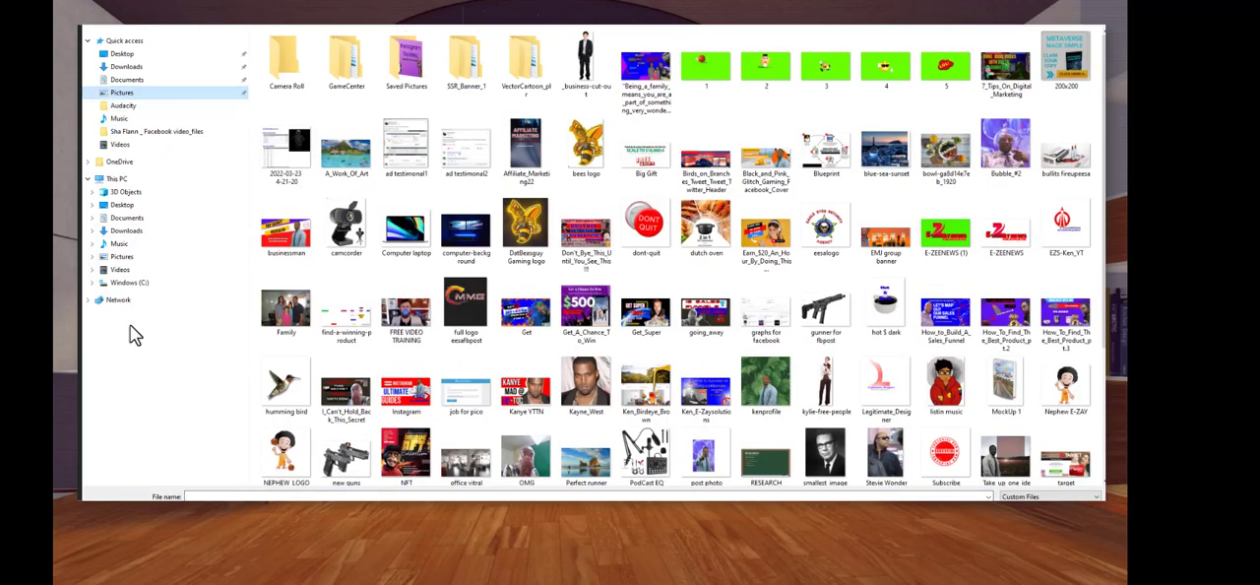
{"action": "left_click", "coordinate": [1063, 397]}
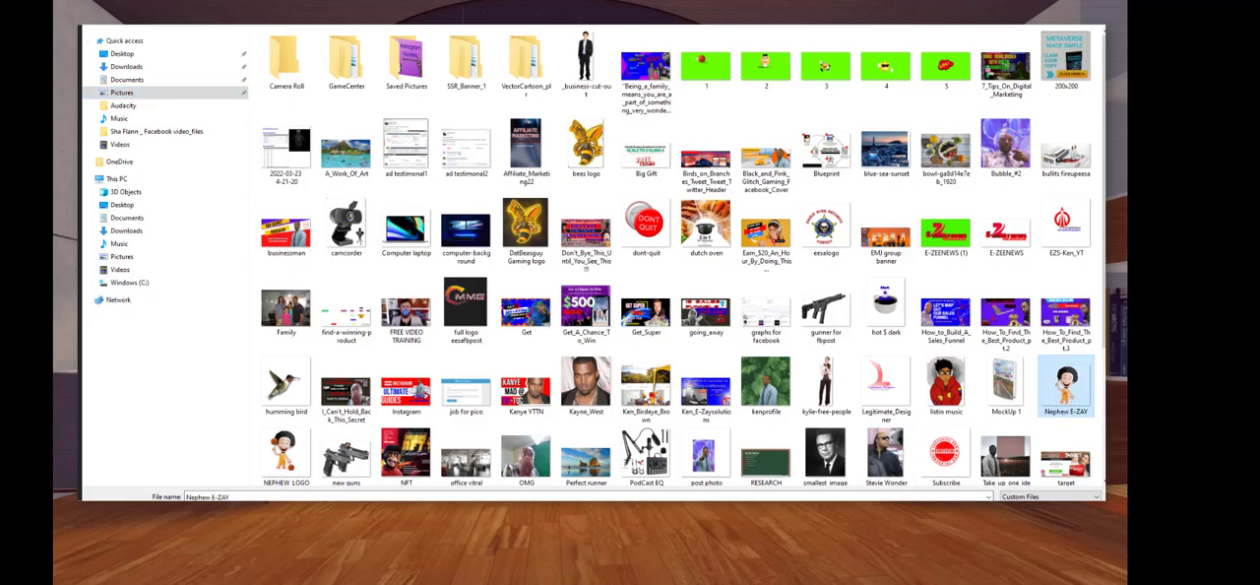
{"action": "left_click", "coordinate": [1024, 512]}
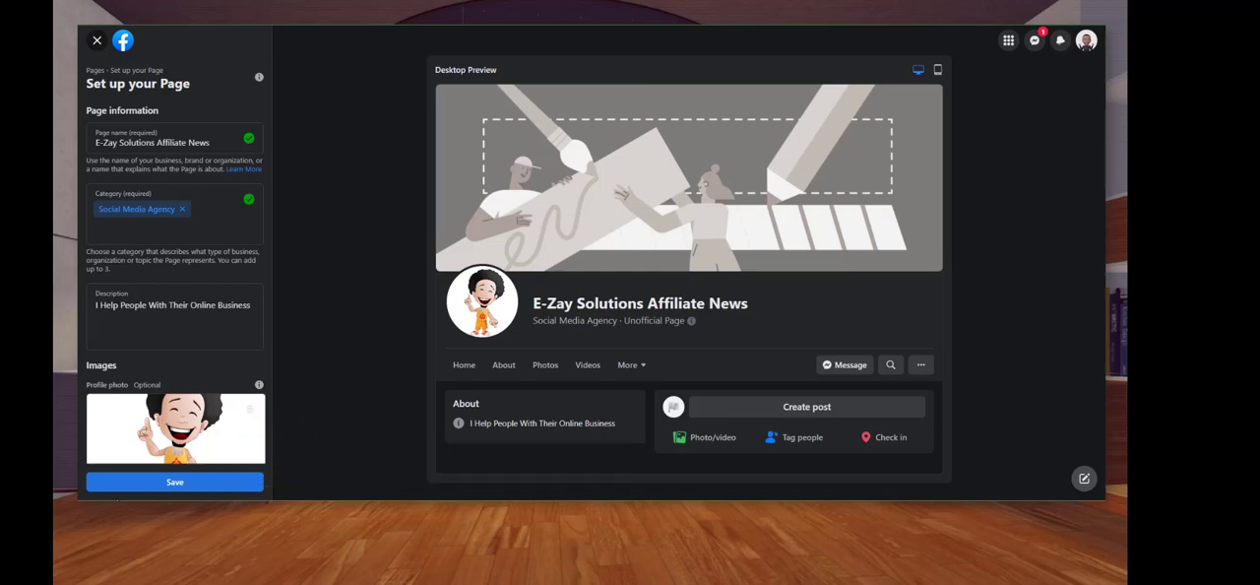
{"action": "left_click", "coordinate": [130, 492]}
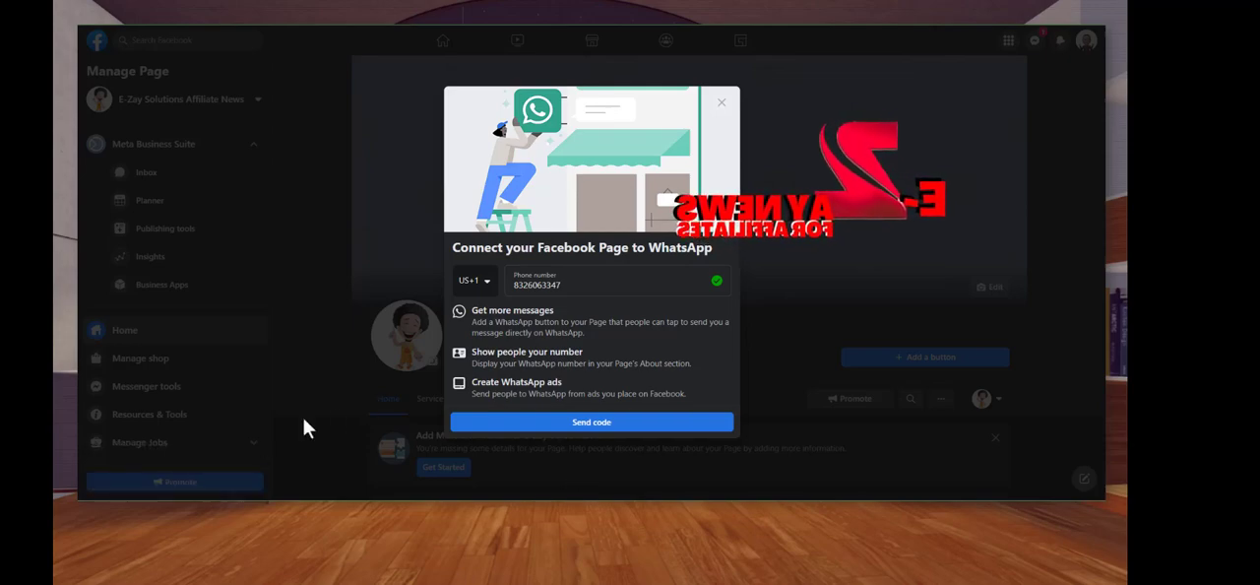
{"action": "left_click", "coordinate": [387, 87]}
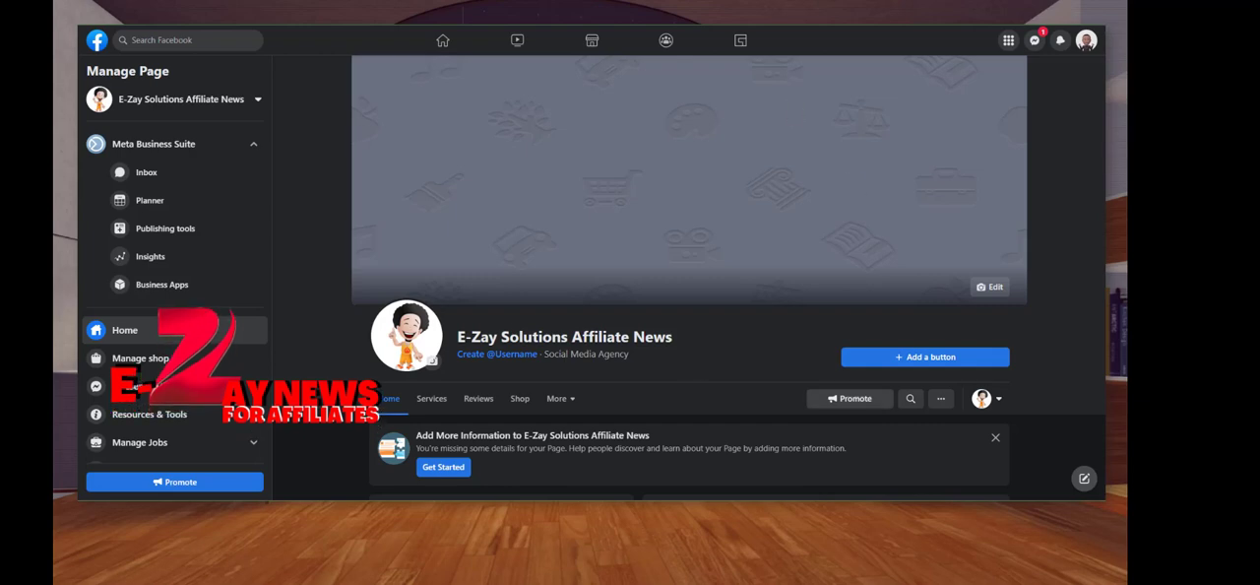
Upload the podcast image from Downloads as the page's cover photo and reposition it downward so the title shows
{"action": "left_click", "coordinate": [987, 291]}
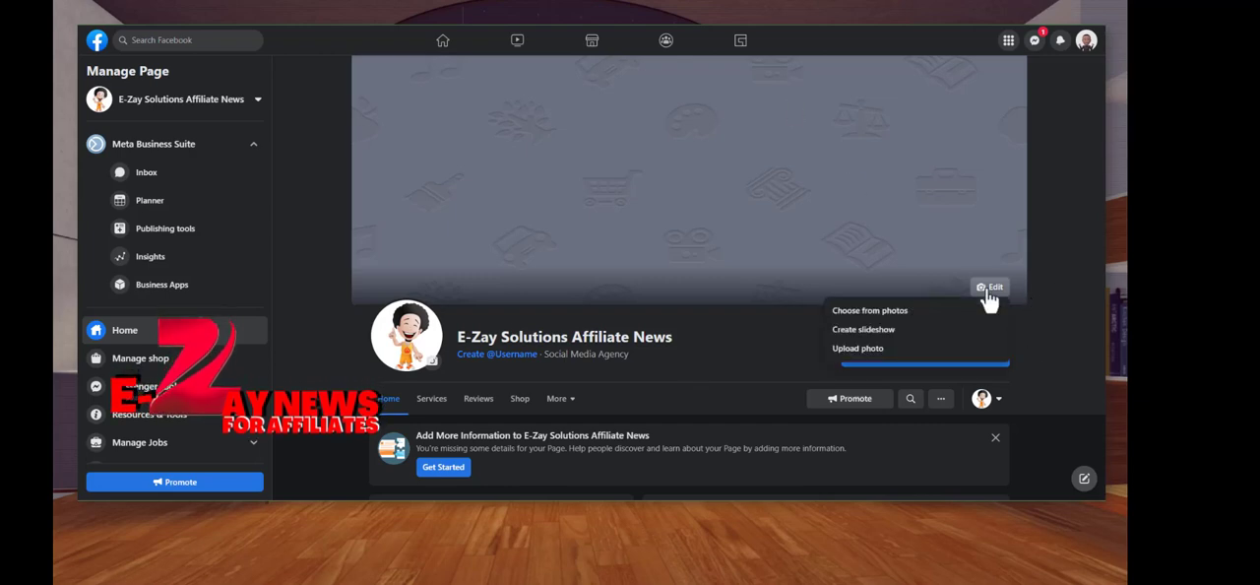
{"action": "left_click", "coordinate": [856, 353]}
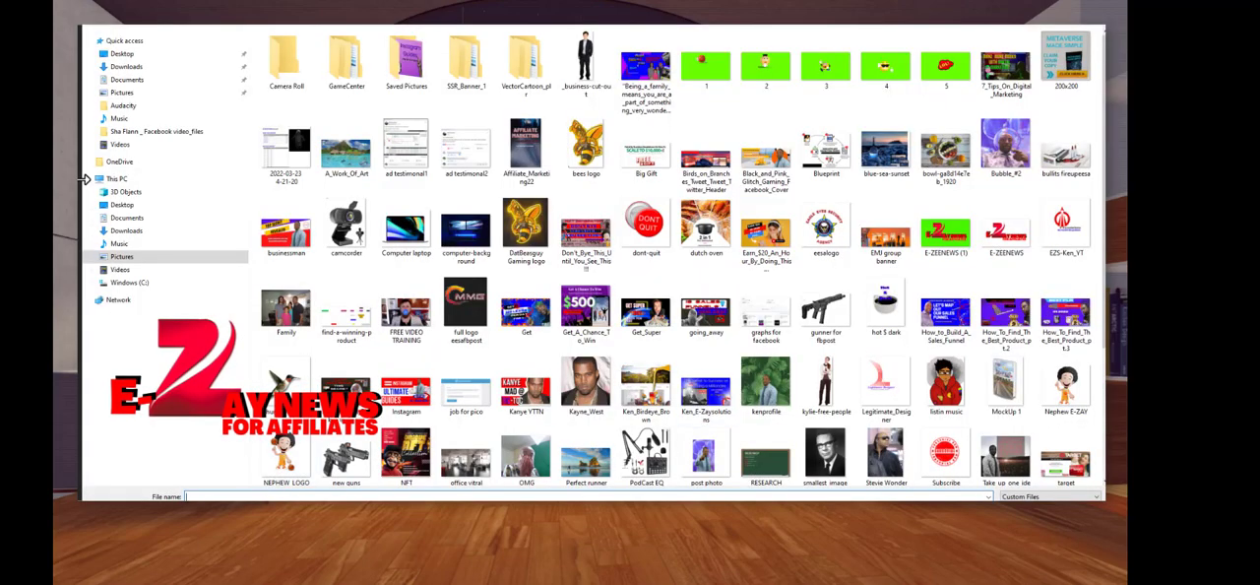
{"action": "left_click", "coordinate": [118, 67]}
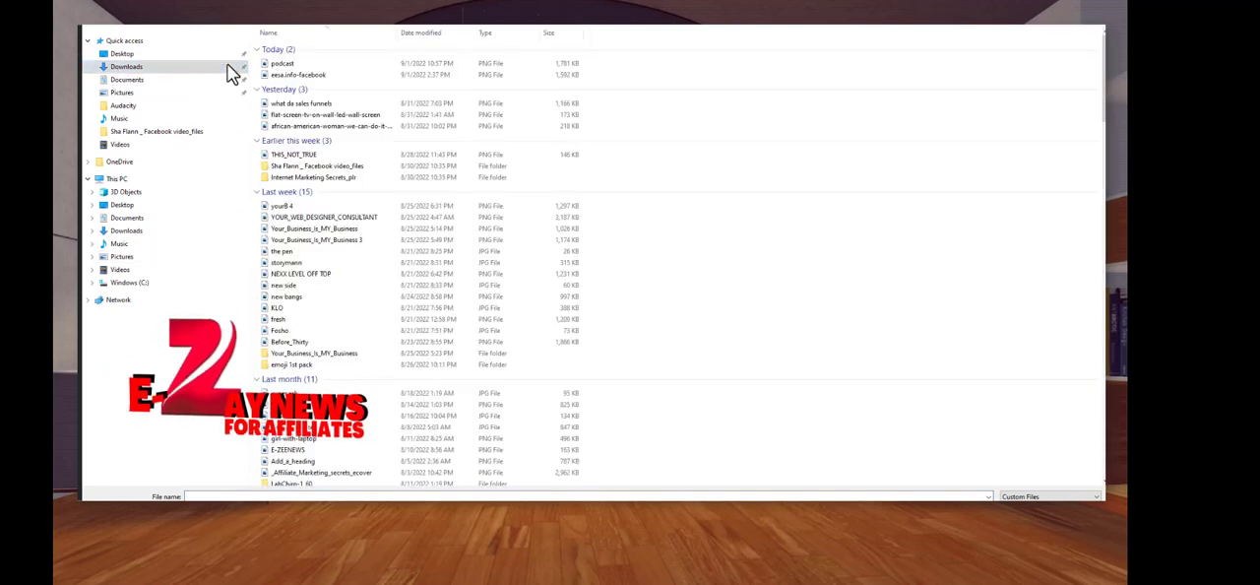
{"action": "left_click", "coordinate": [283, 65]}
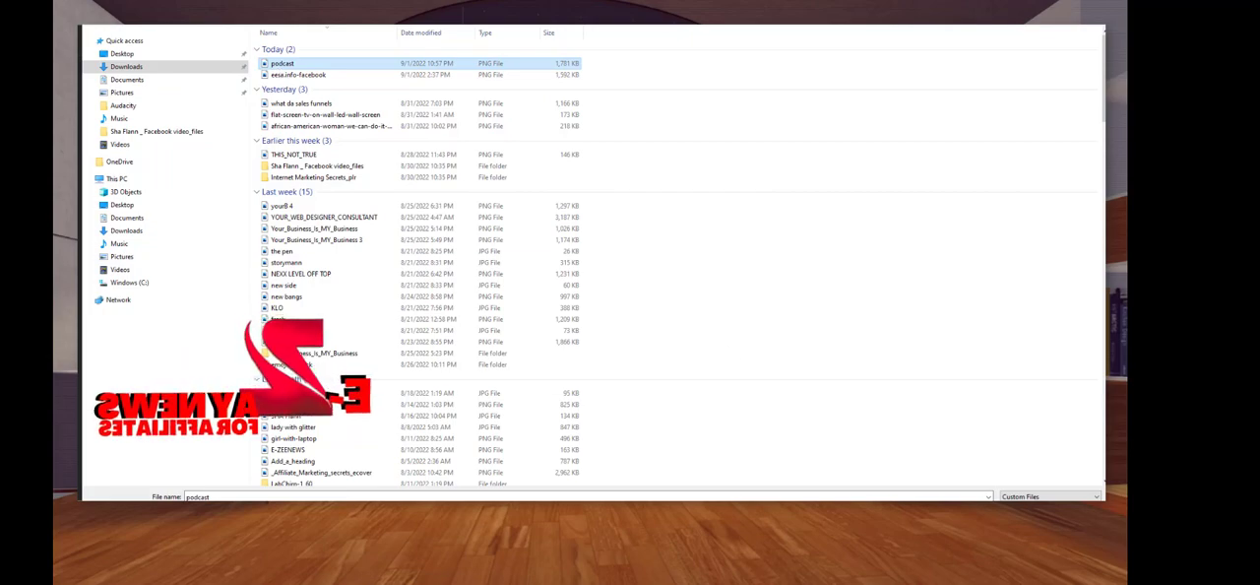
{"action": "left_click", "coordinate": [1024, 513]}
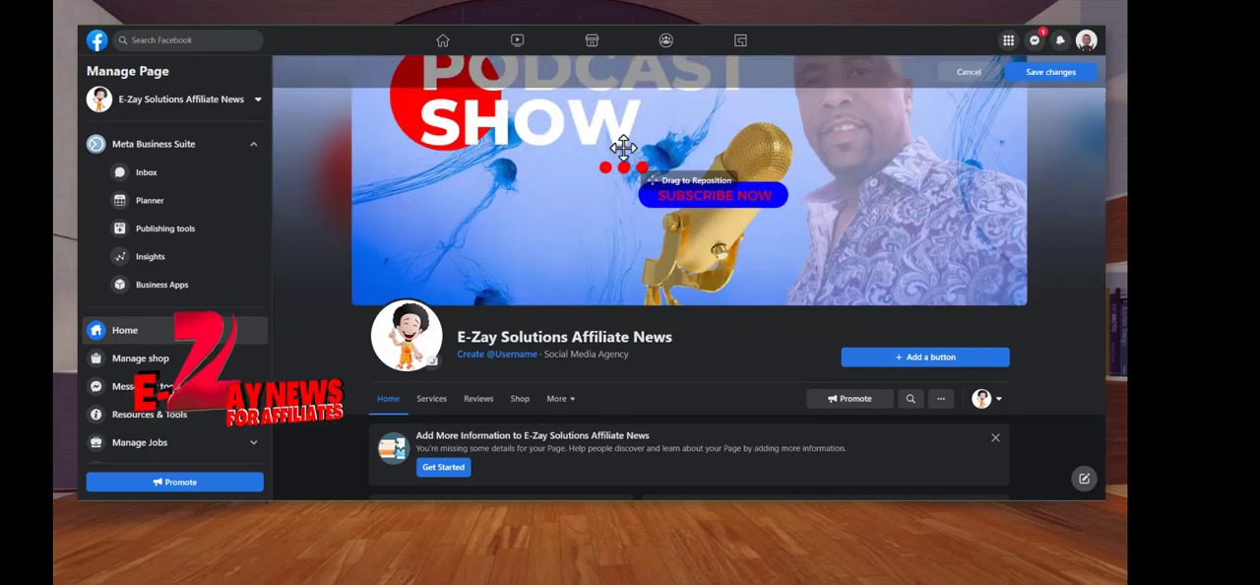
{"action": "left_click_drag", "start_coordinate": [622, 148], "coordinate": [625, 217]}
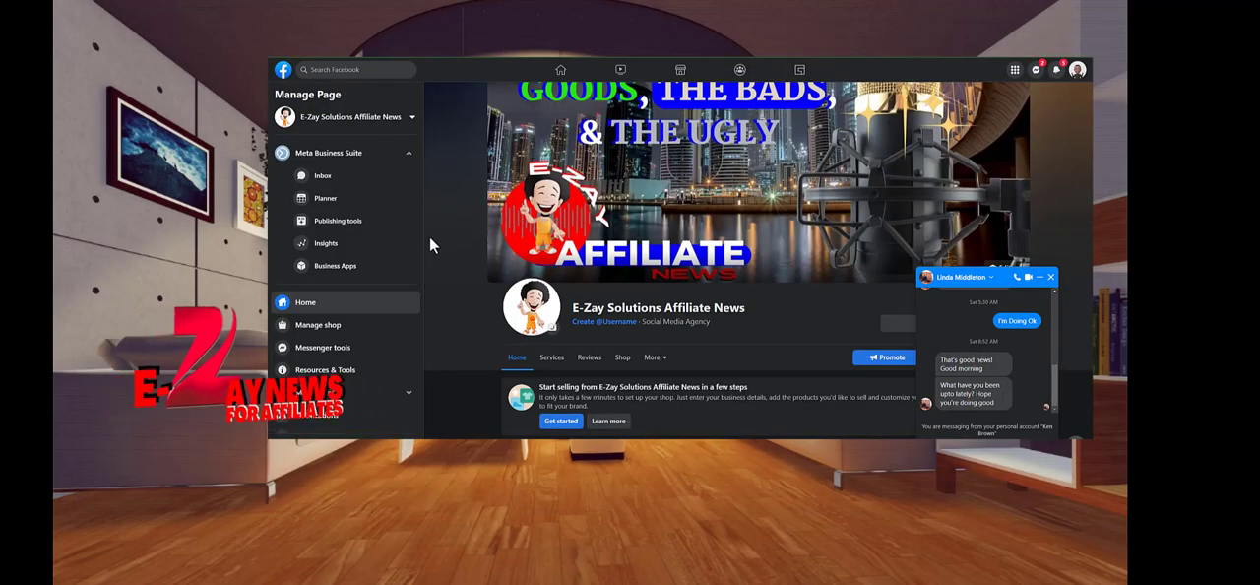
Close the open chat window and view the page's cover photo at full size
{"action": "left_click", "coordinate": [1050, 276]}
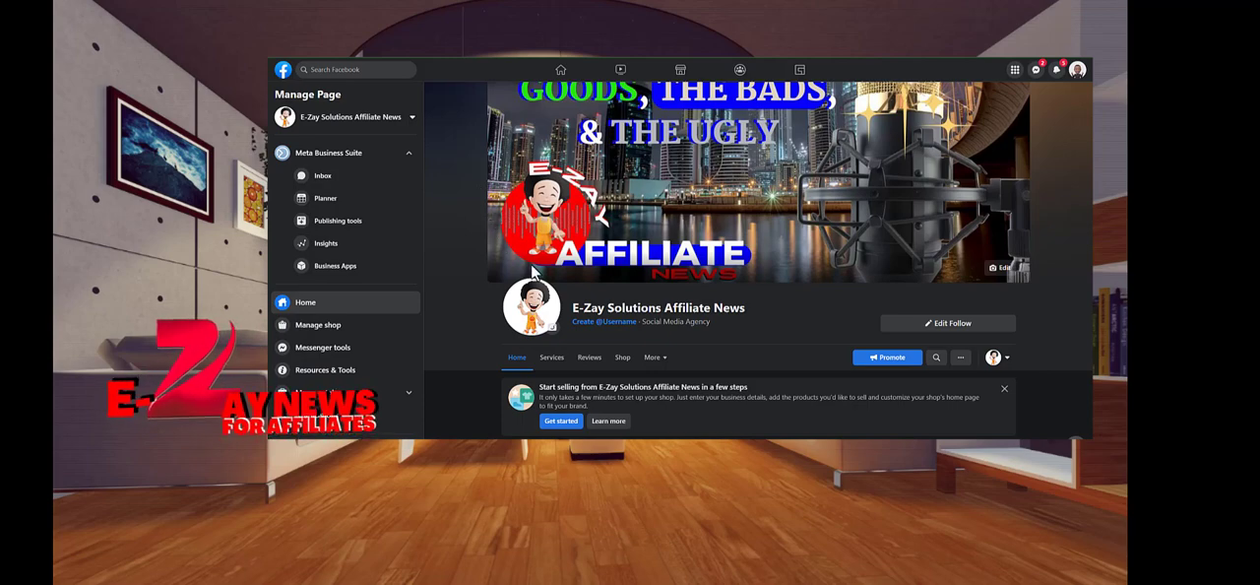
{"action": "left_click", "coordinate": [816, 228]}
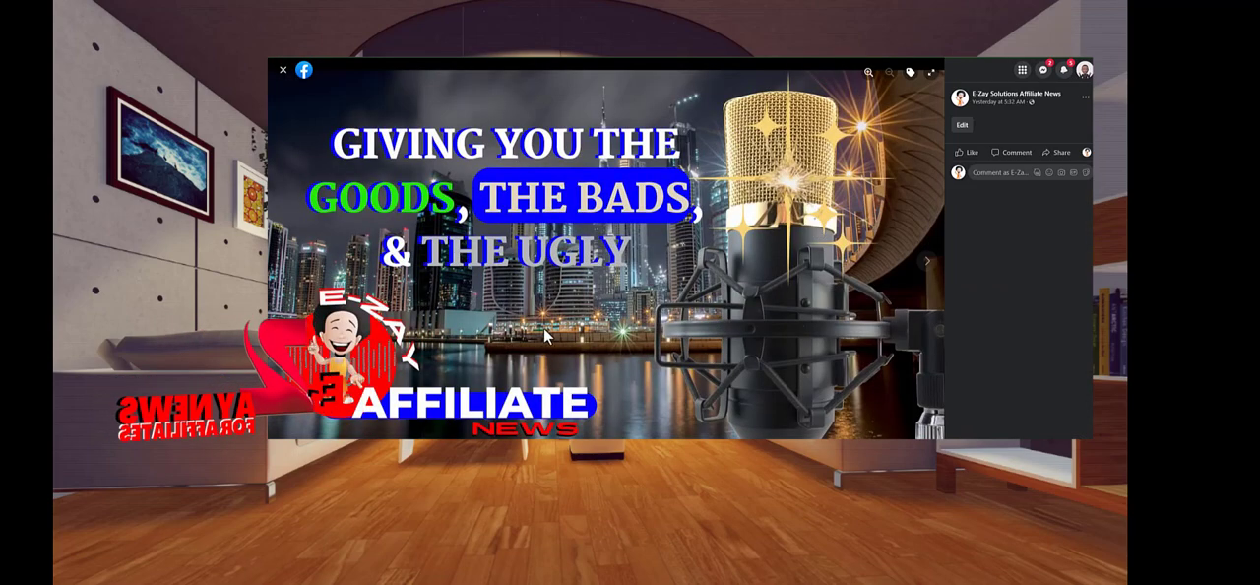